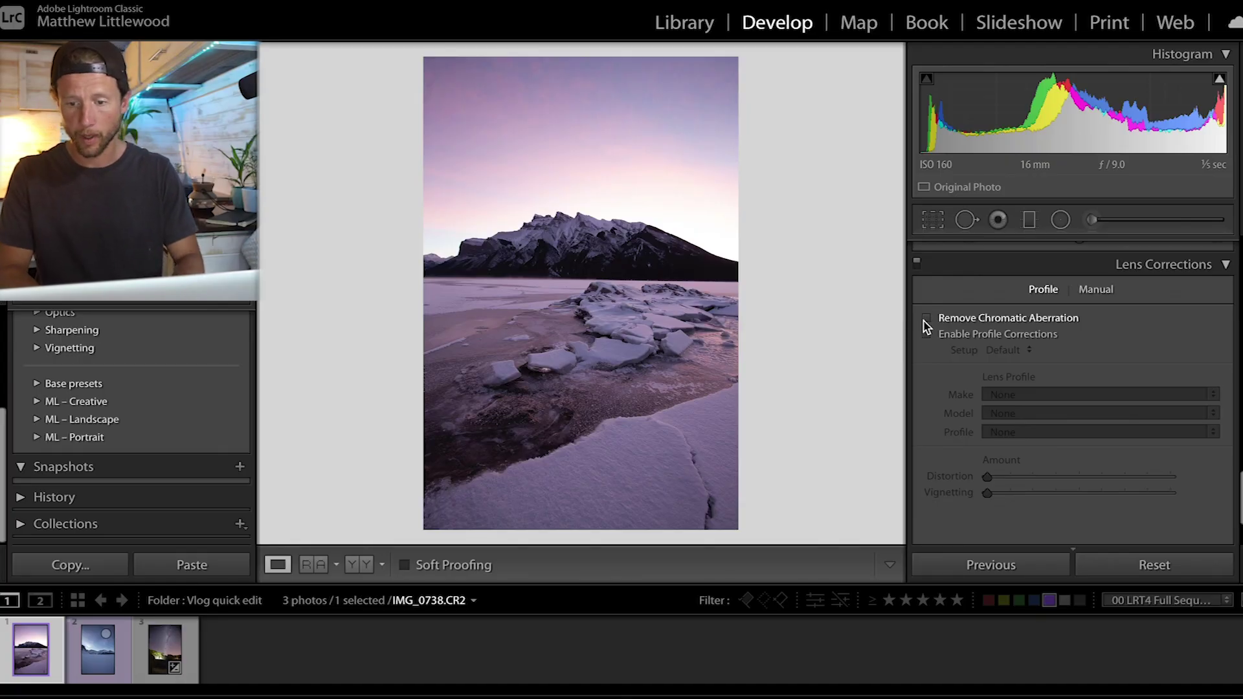
Enable Remove Chromatic Aberration and lens Profile Corrections.
left_click(926, 319)
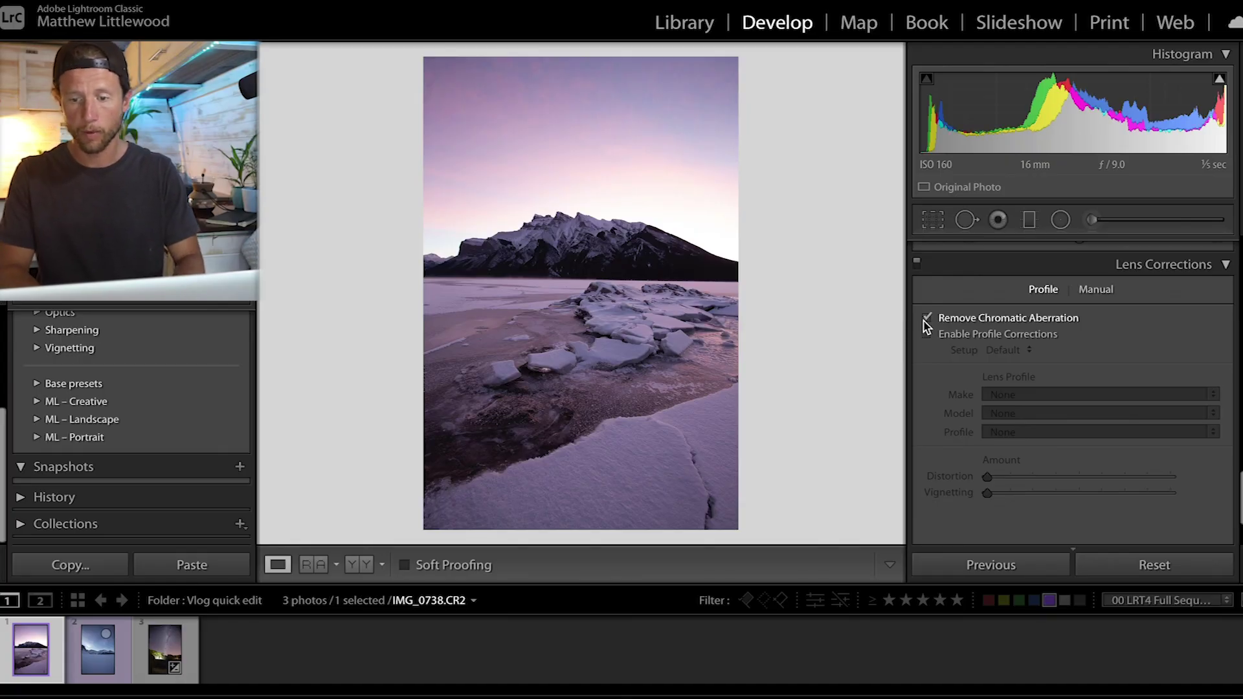
left_click(927, 335)
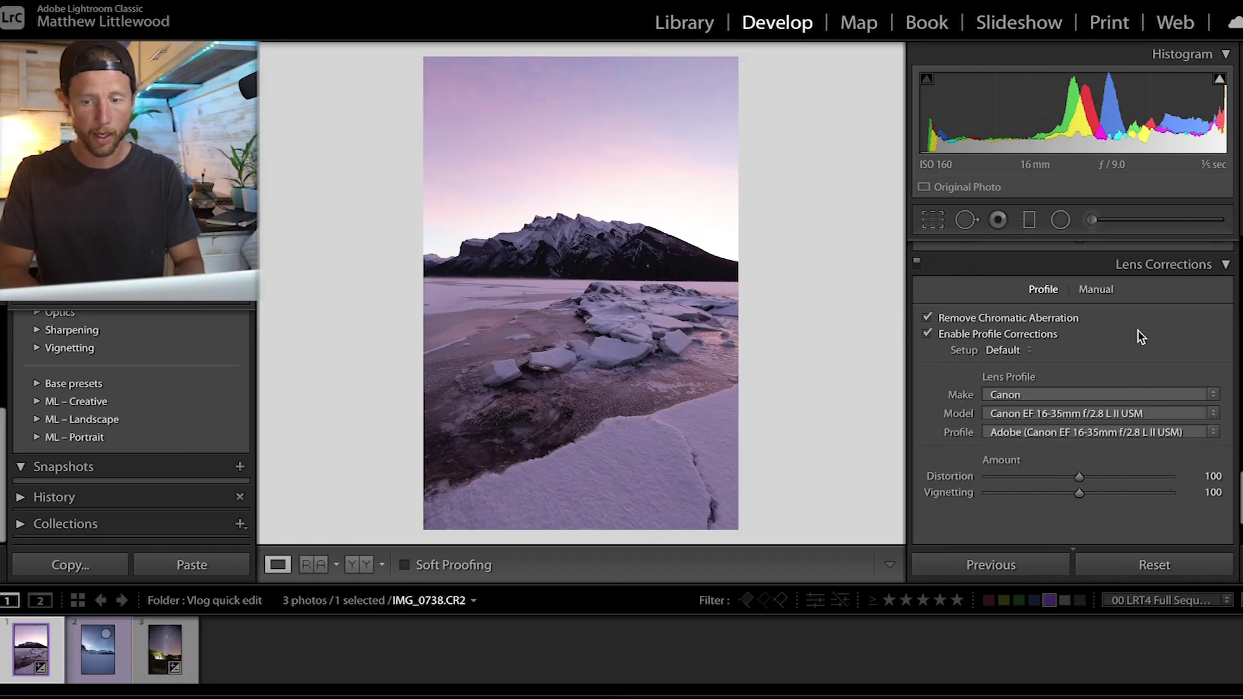
scroll(1130, 332, "up", 5)
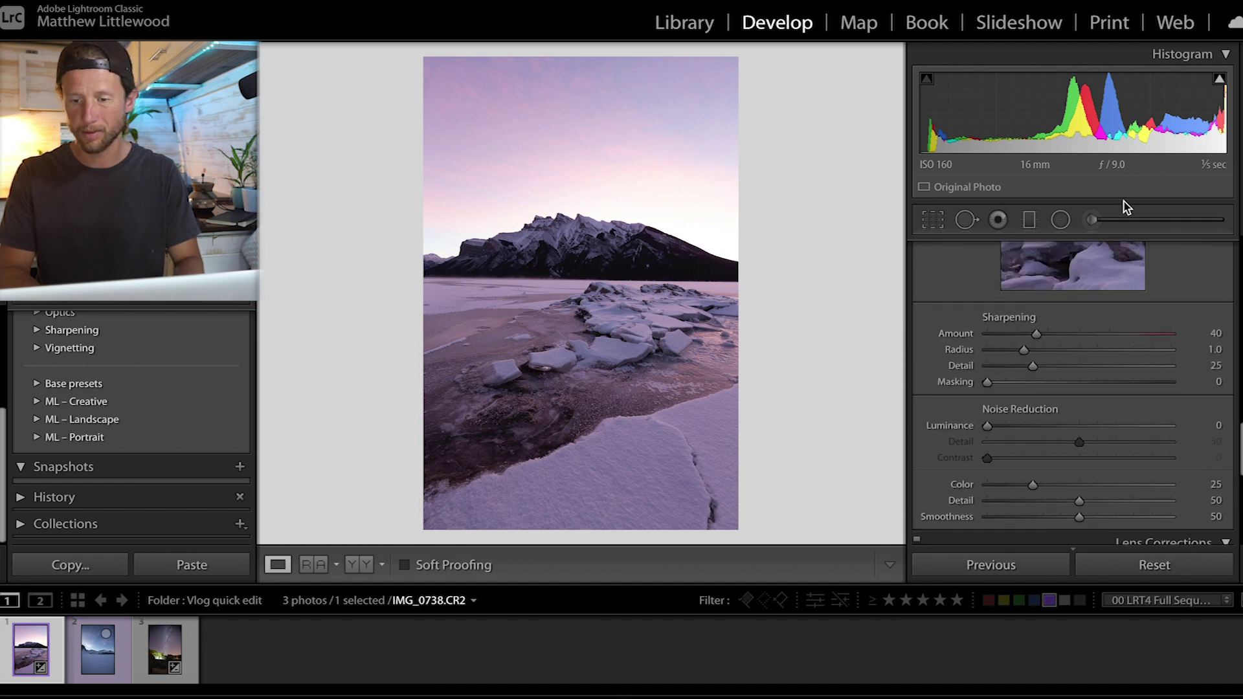
scroll(1110, 449, "down", 3)
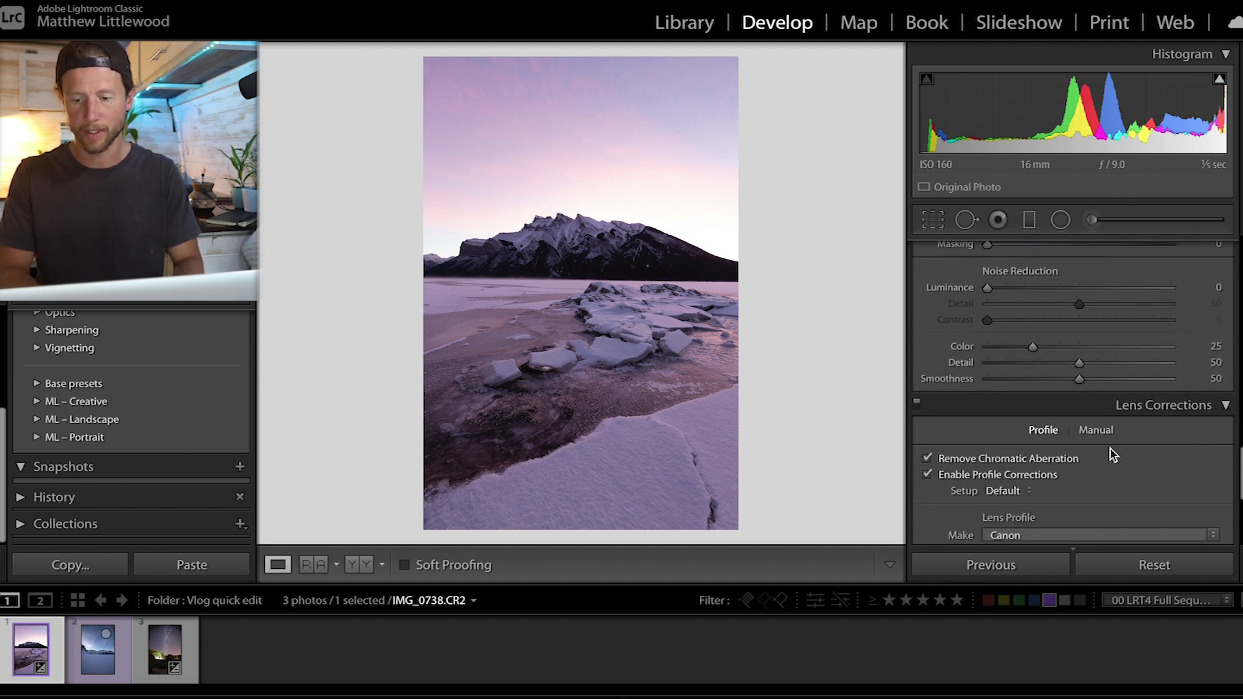
left_click(1222, 403)
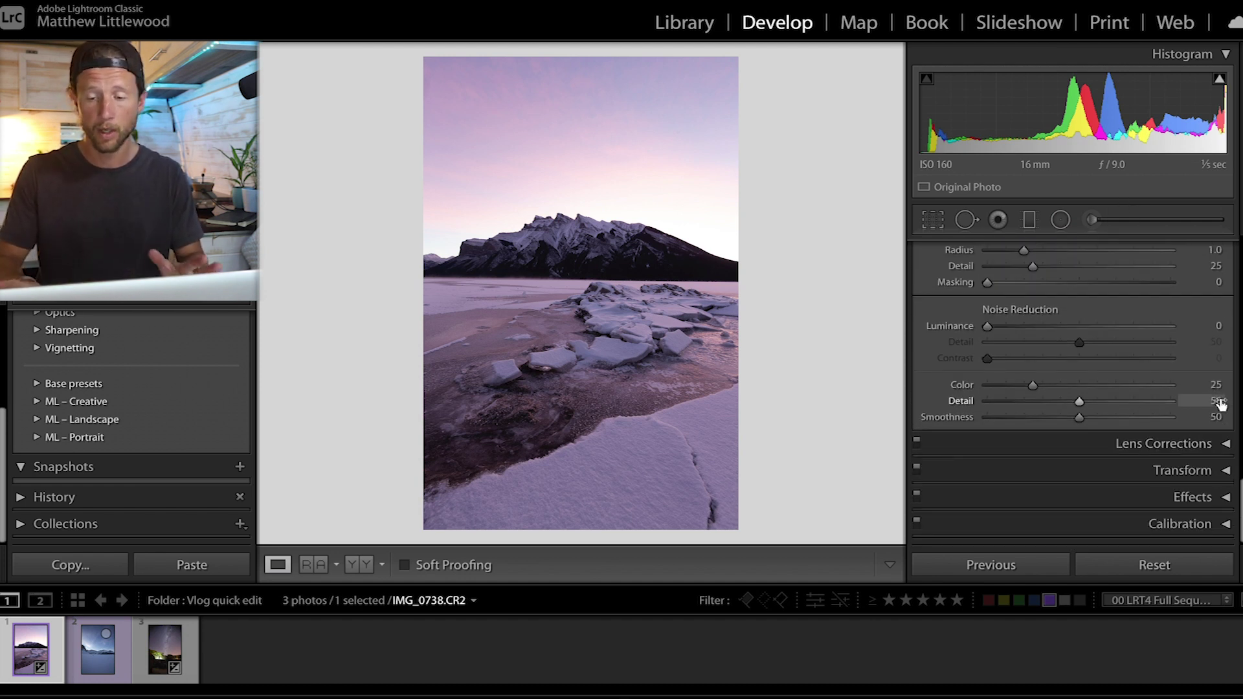
Set Contrast +20, Blacks −30 and Whites +9 while checking clipping.
scroll(1221, 404, "up", 10)
scroll(1221, 408, "up", 3)
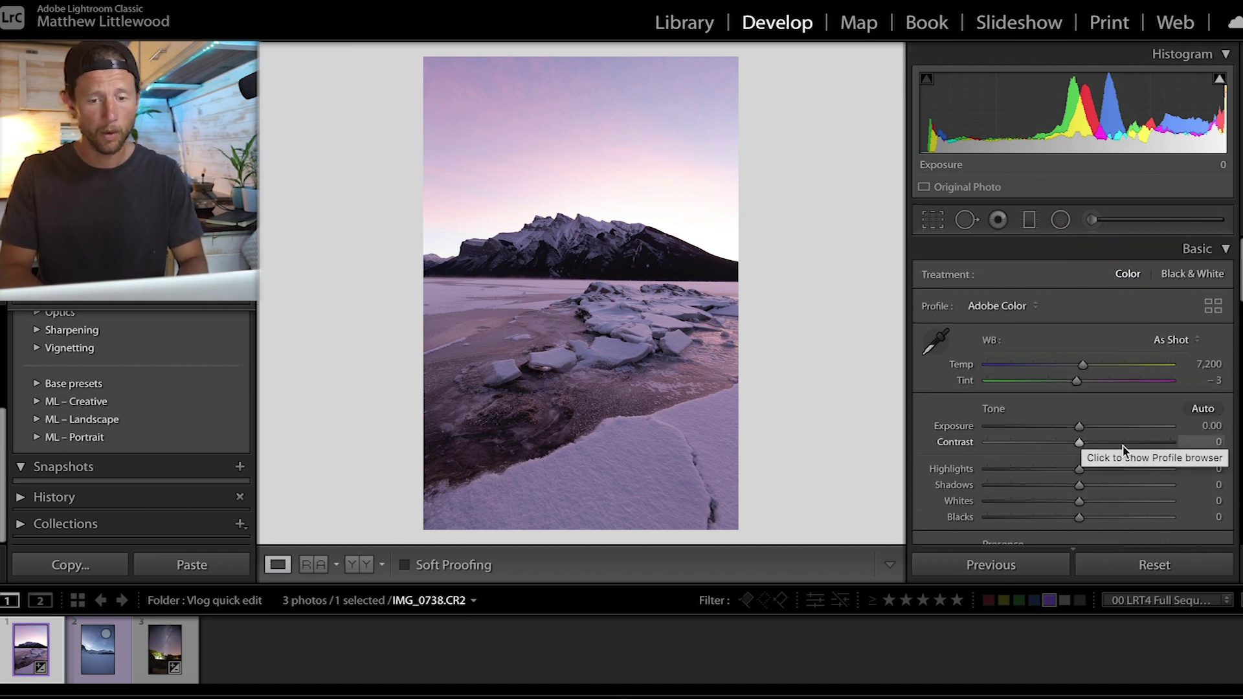
mouse_move(1079, 441)
left_mouse_down()
mouse_move(1112, 447)
mouse_move(1099, 446)
left_mouse_up()
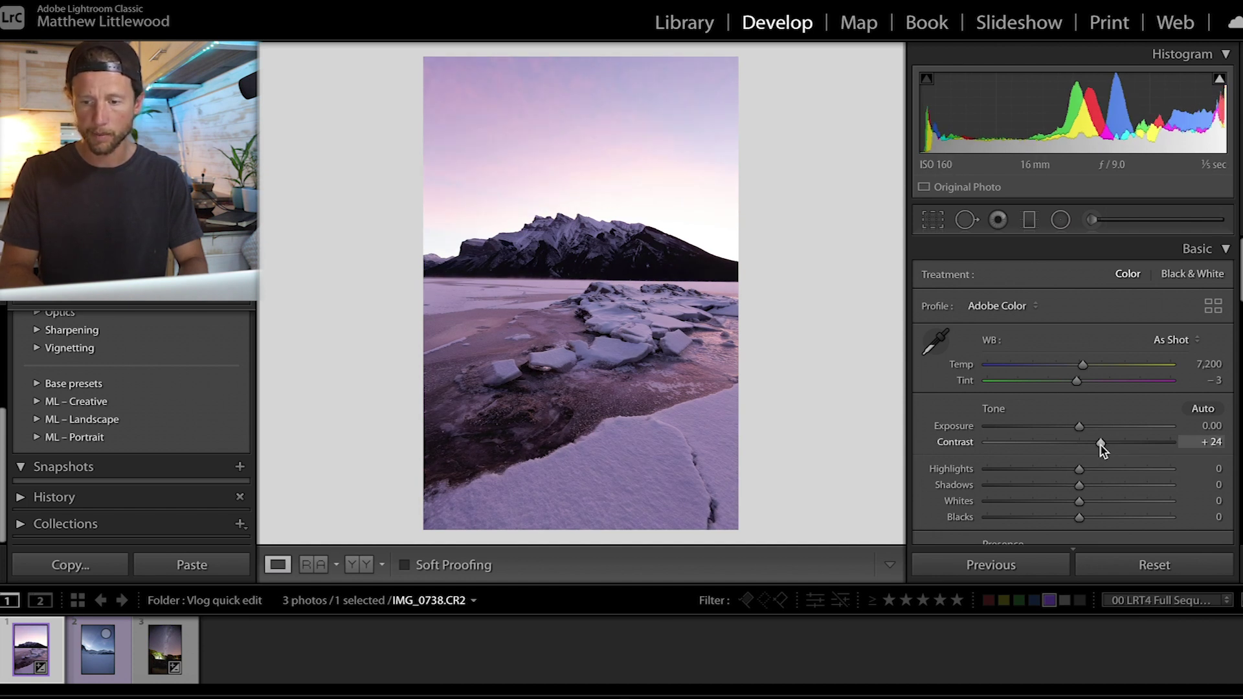
left_click(1080, 518, "alt")
left_click_drag(1080, 520, 1052, 526)
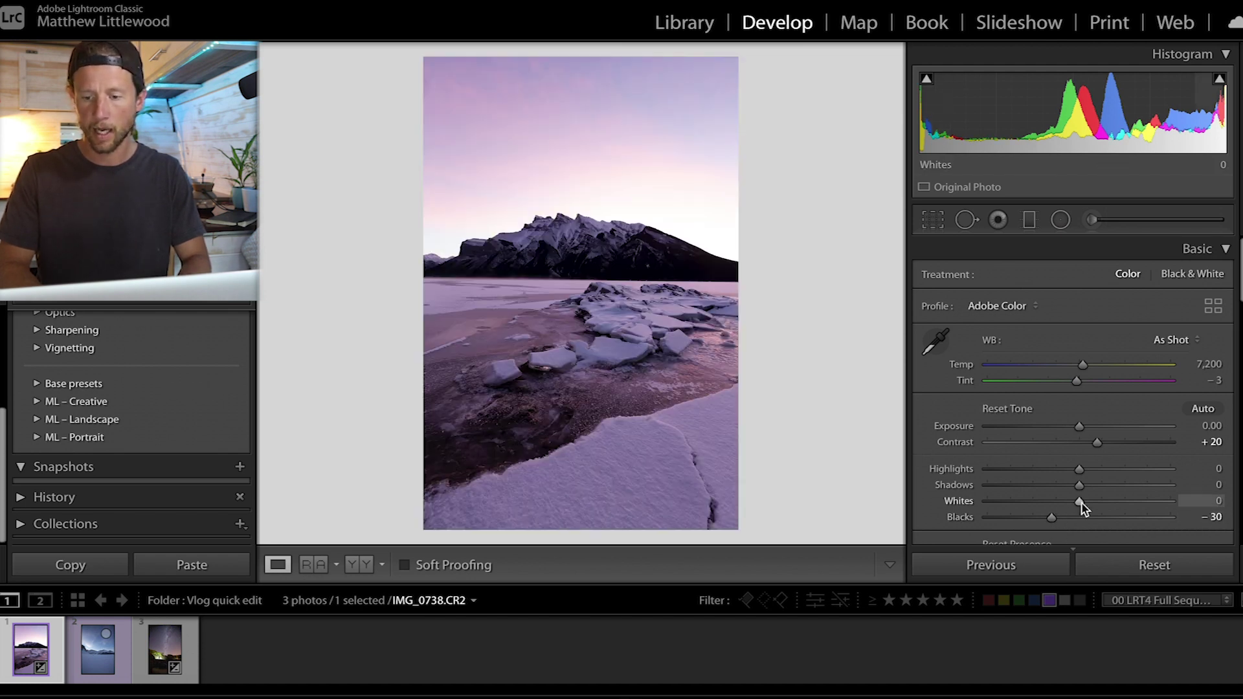
left_click(1081, 501, "alt")
left_click_drag(1086, 500, 1019, 484)
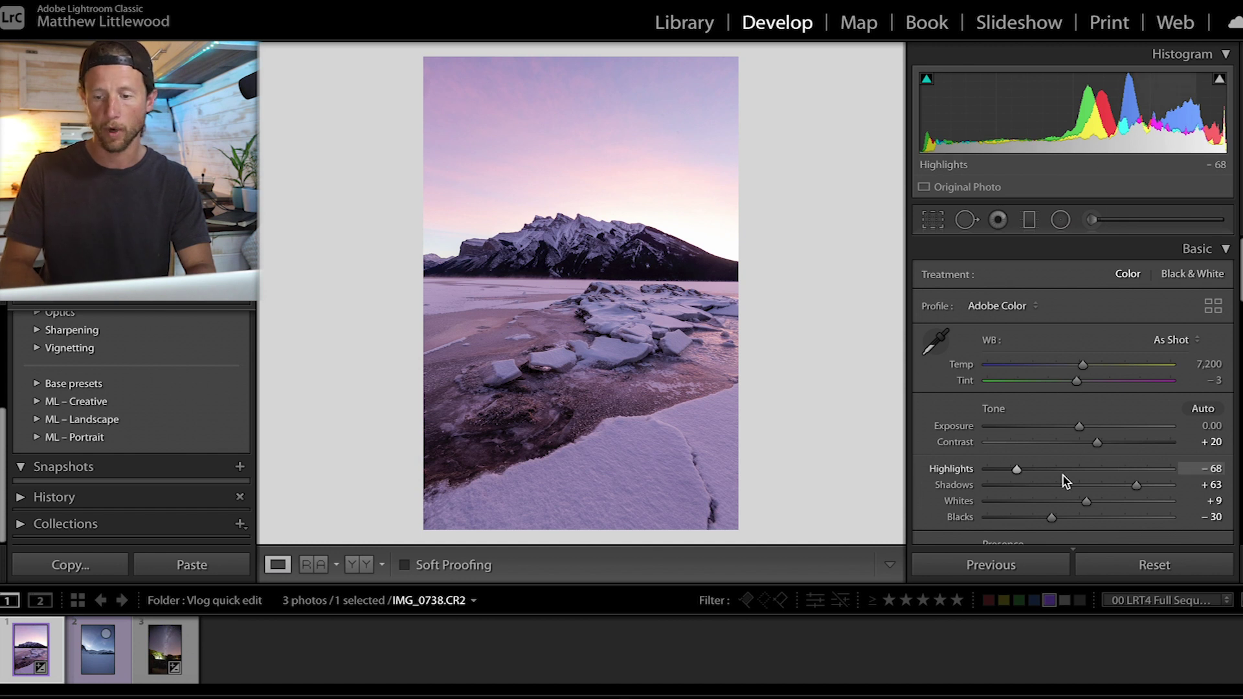
scroll(1066, 440, "down", 5)
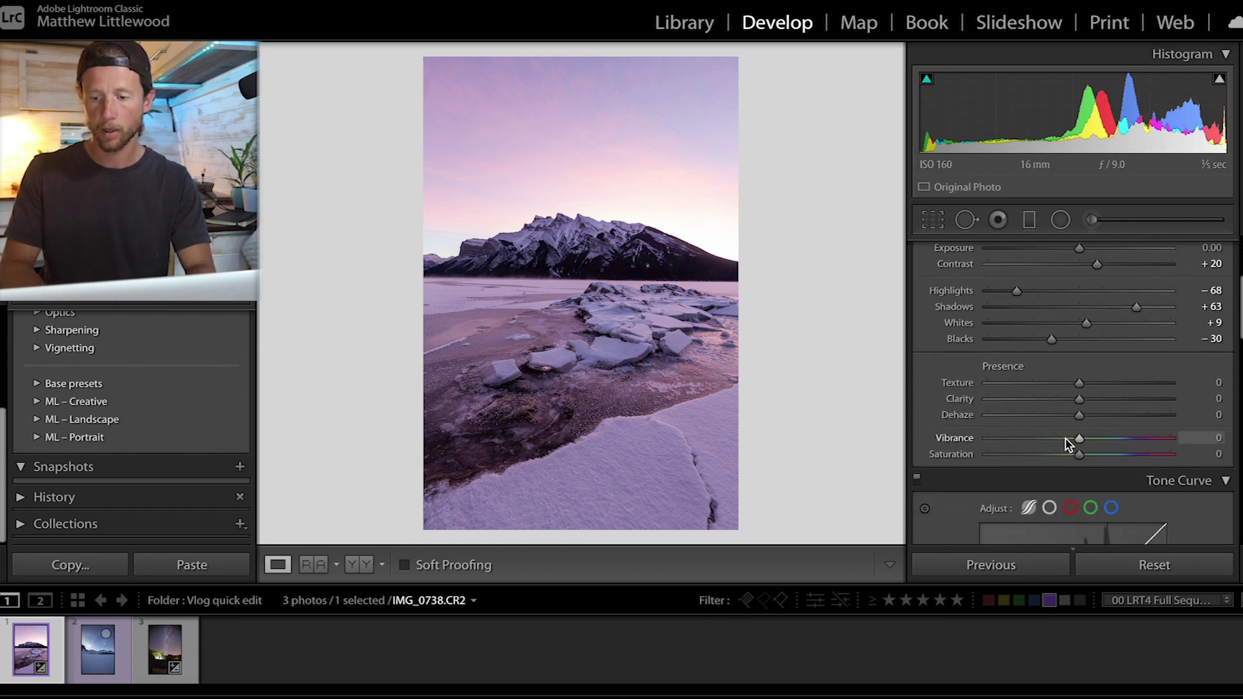
Set Clarity to −13 and Texture to +6 in the Presence section.
left_click(1067, 402)
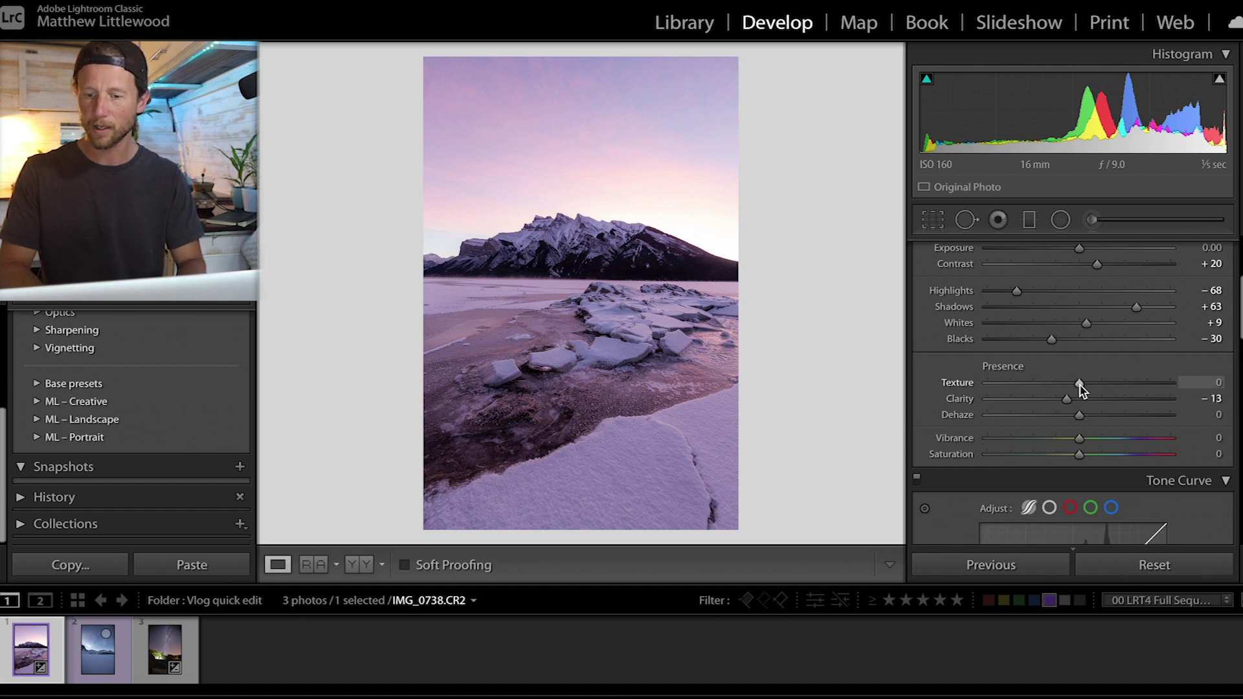
left_click_drag(1080, 384, 1084, 385)
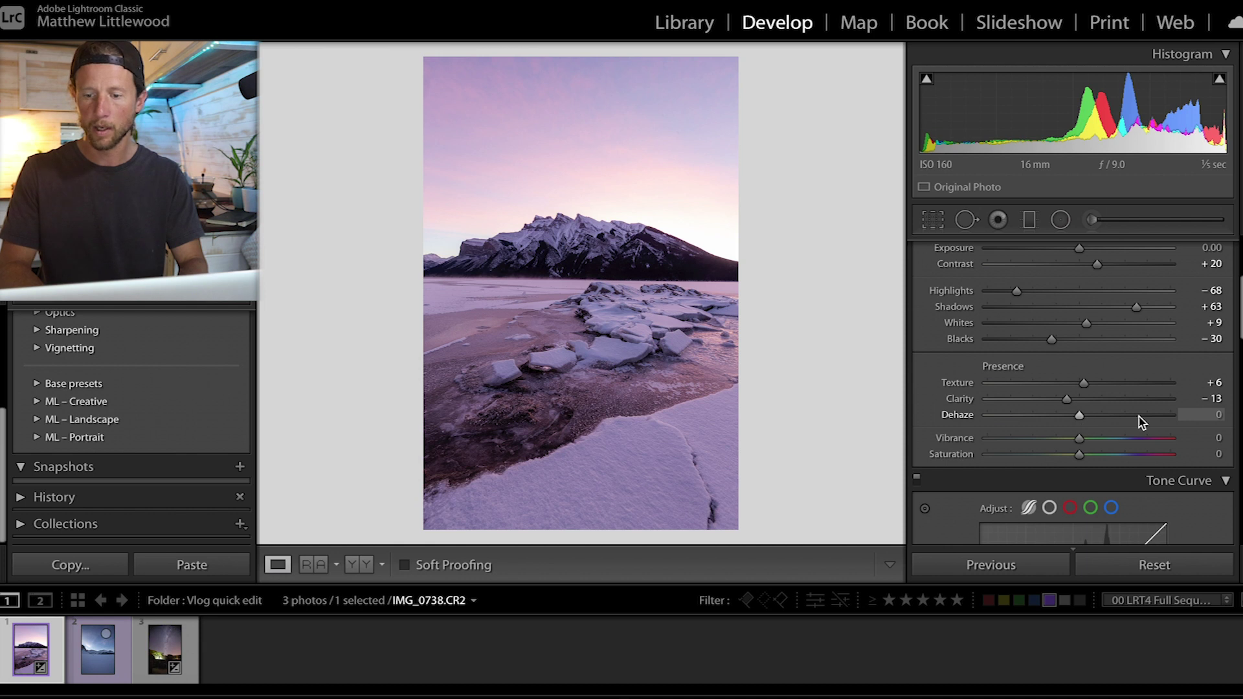
scroll(1139, 420, "down", 1)
scroll(1092, 420, "down", 10)
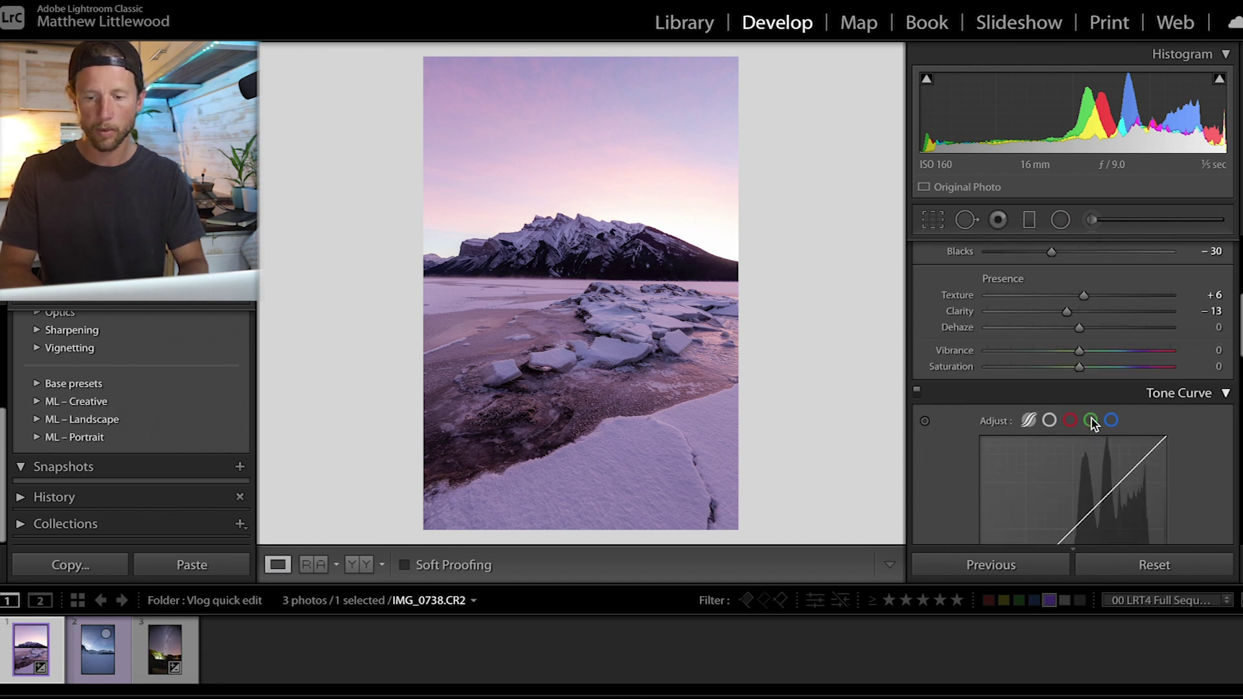
scroll(1092, 419, "down", 1)
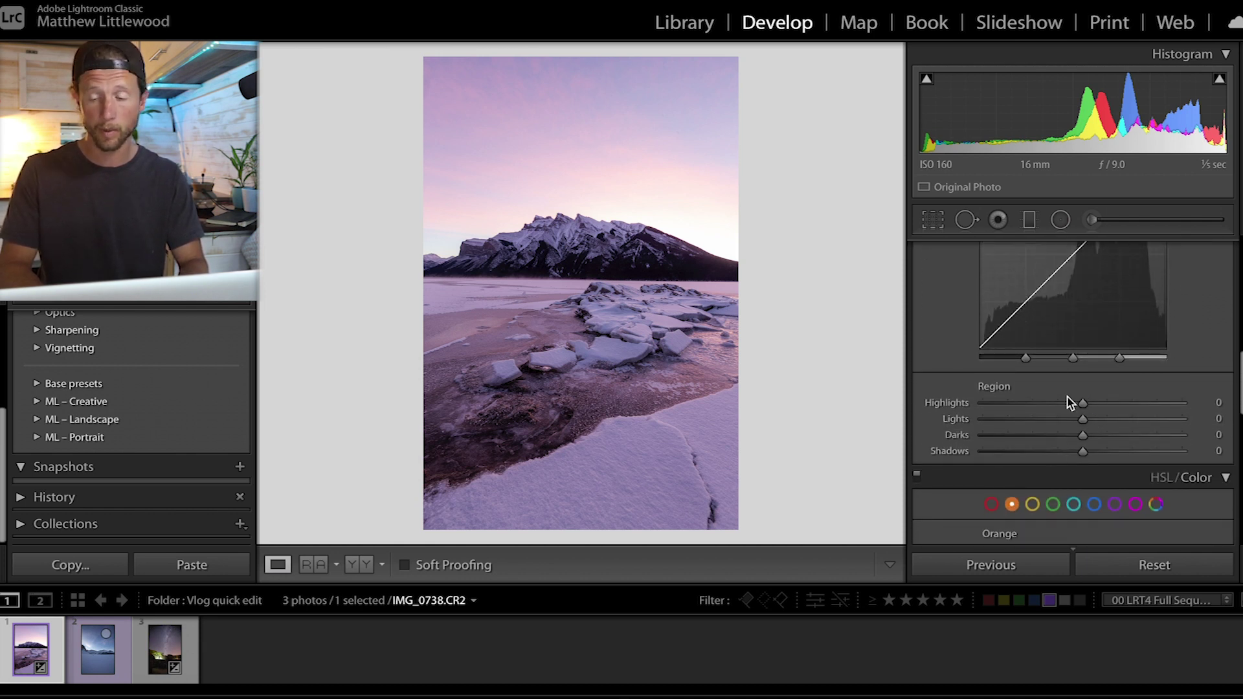
scroll(1107, 343, "up", 2)
Set tone-curve Highlights +35, Lights +4, Darks +23, Shadows −34, and sharpening Amount 67.
left_click_drag(1121, 415, 1149, 418)
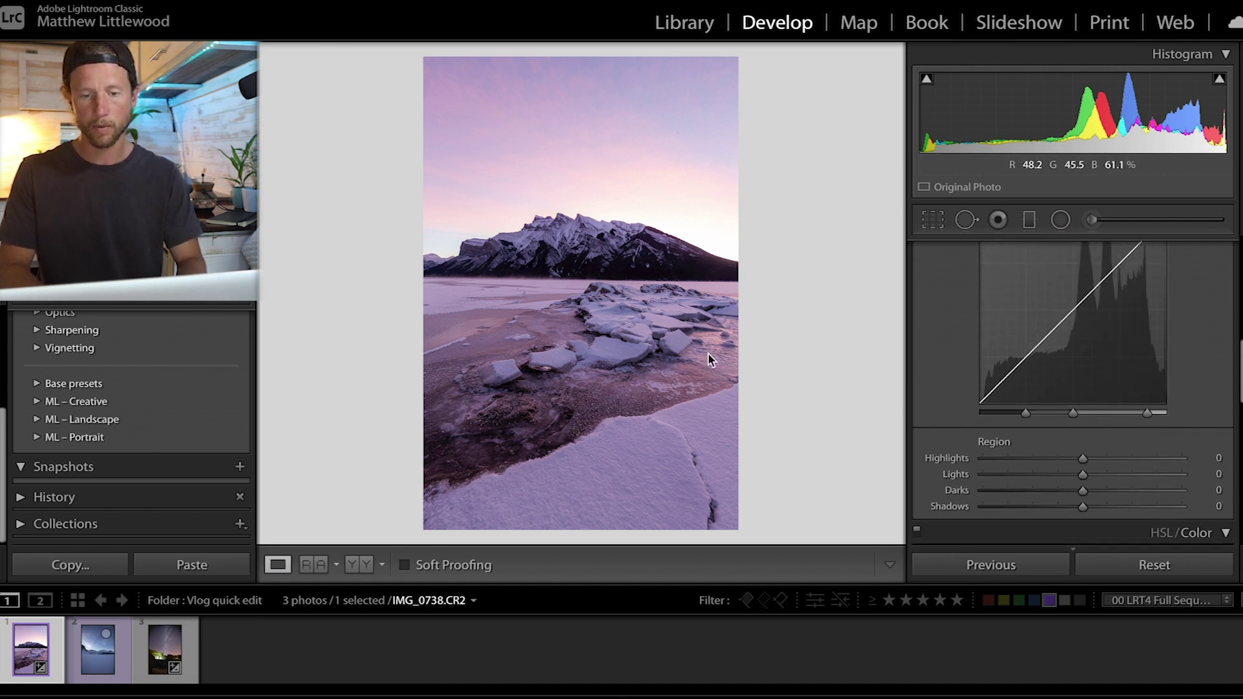
left_click(1117, 458)
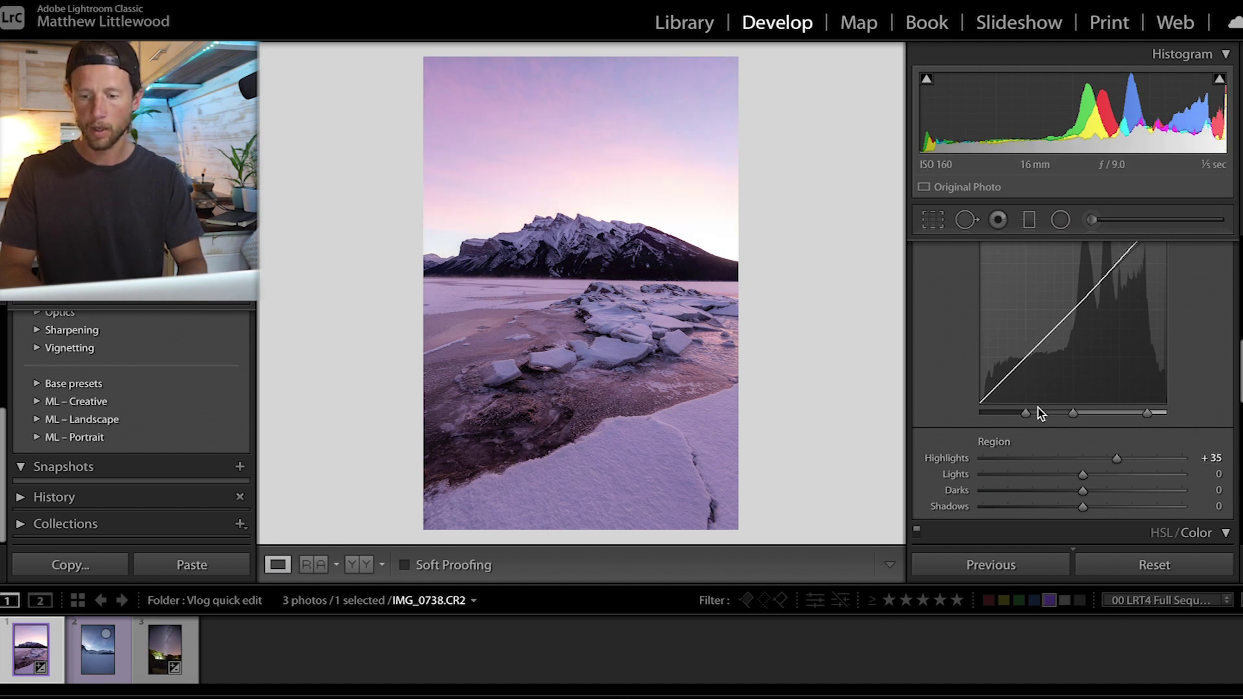
left_click_drag(1026, 414, 998, 413)
left_click(1049, 507)
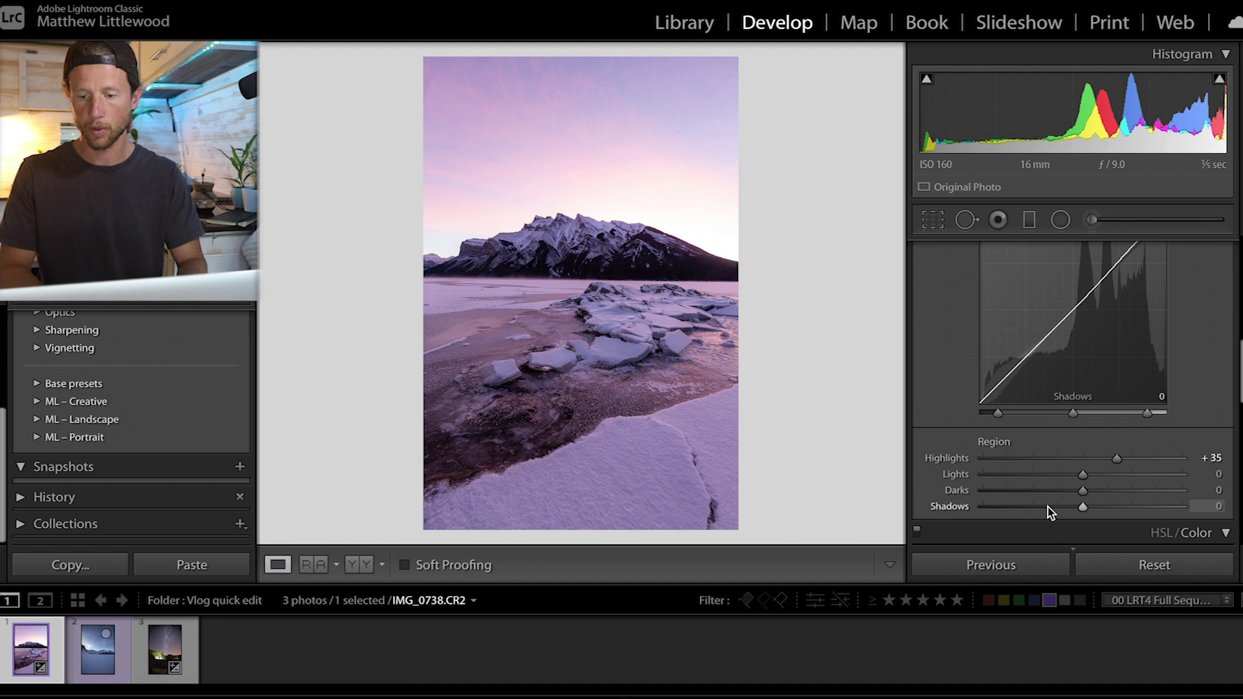
left_click_drag(1098, 493, 1106, 491)
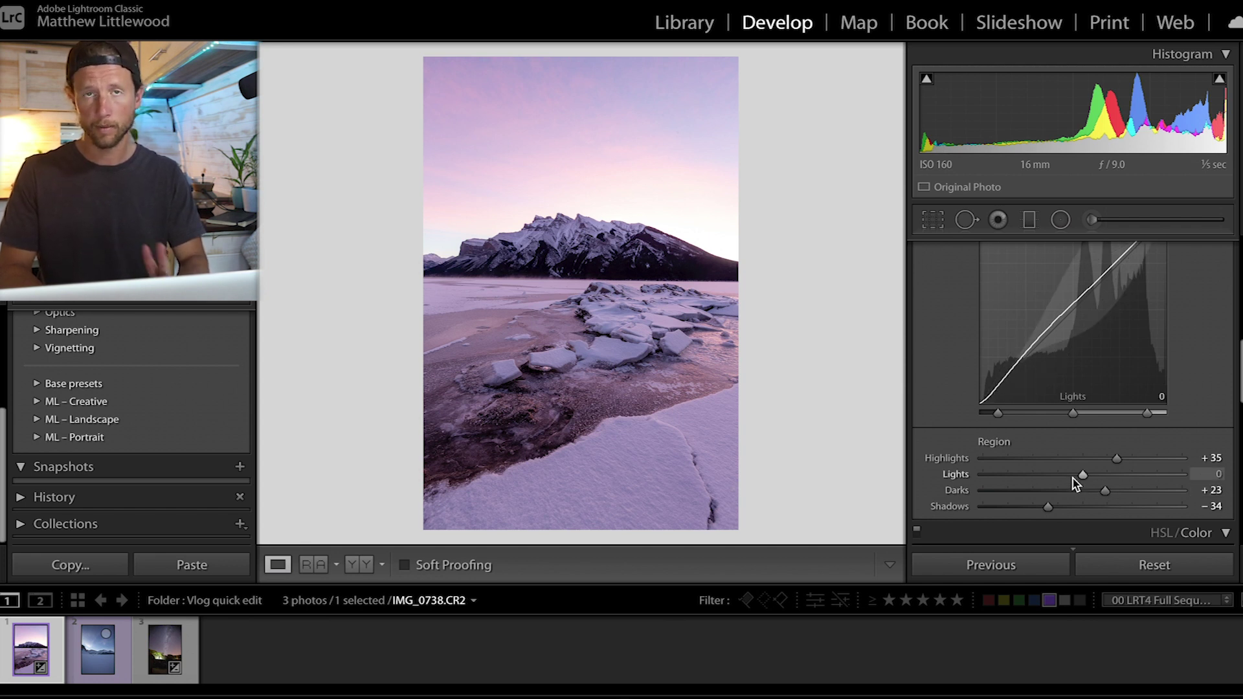
left_click_drag(1073, 478, 1068, 478)
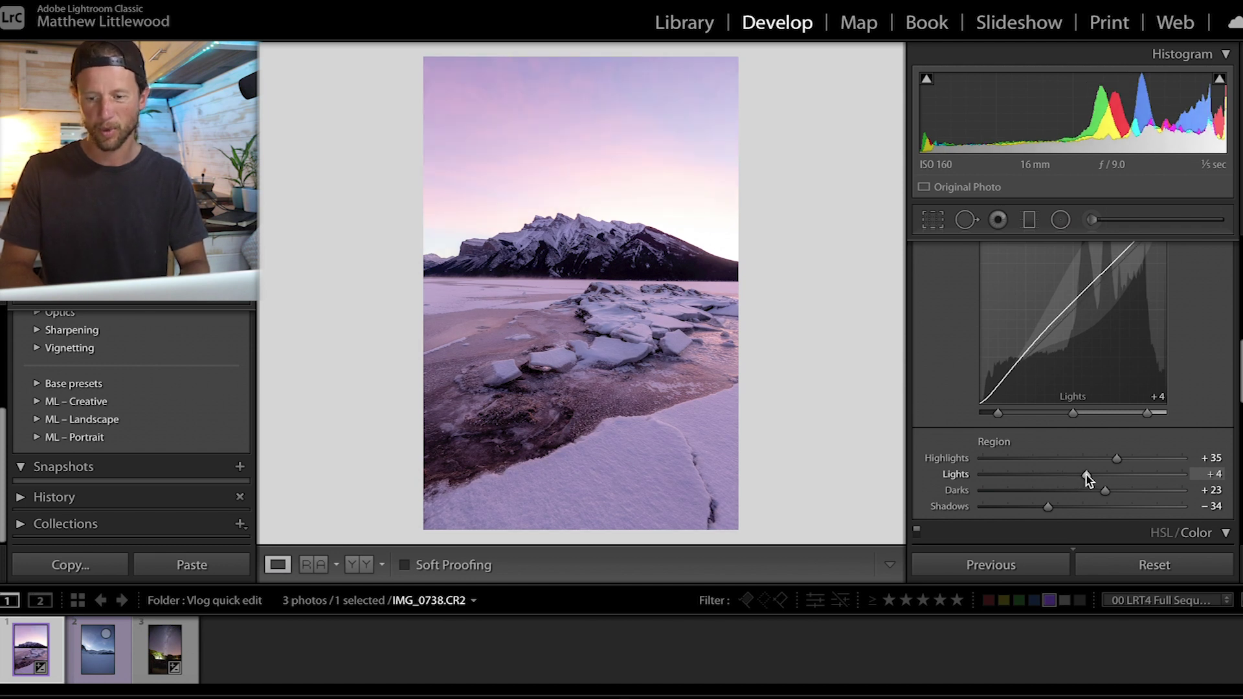
scroll(1085, 478, "down", 10)
left_click_drag(1062, 428, 1069, 429)
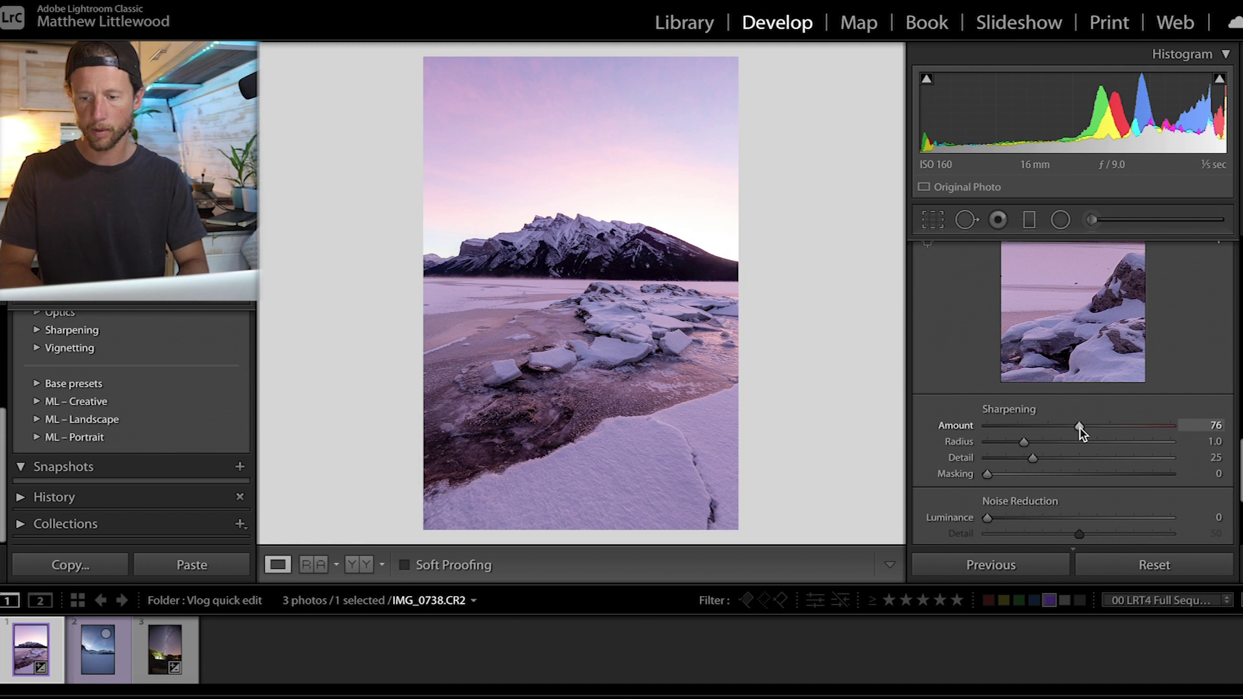
Set sharpening Masking to 38 while previewing the edge mask.
left_click(985, 475, "alt")
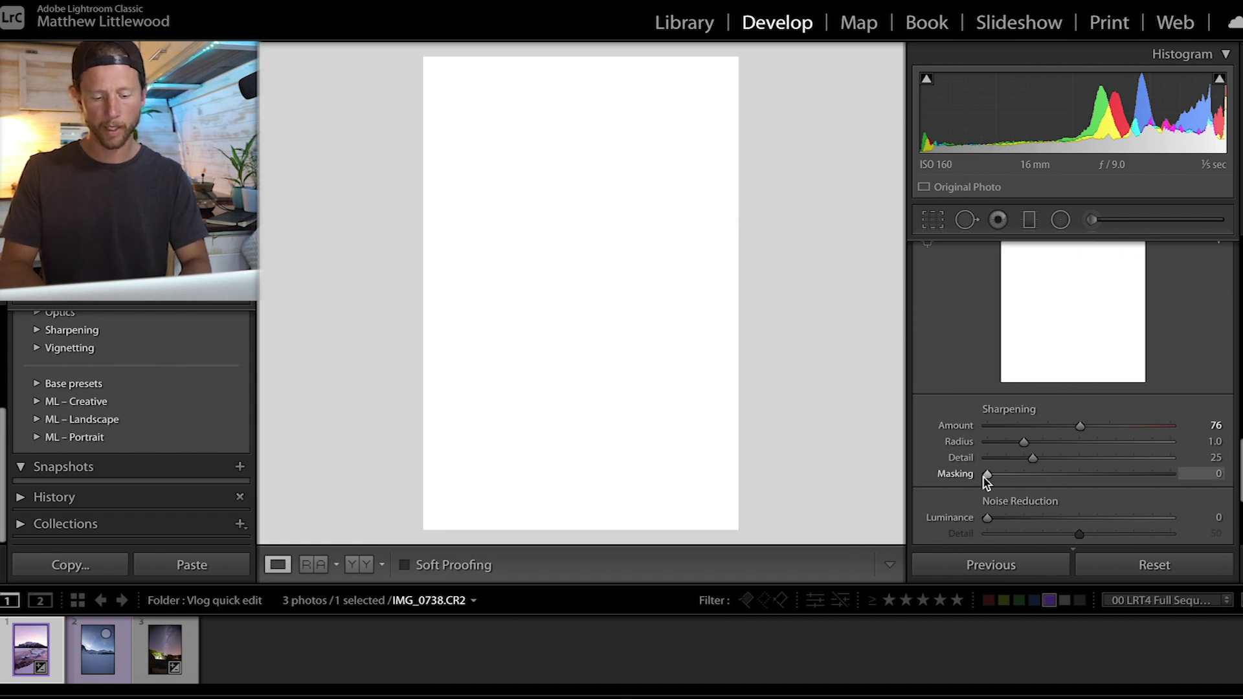
left_click_drag(987, 476, 1045, 477)
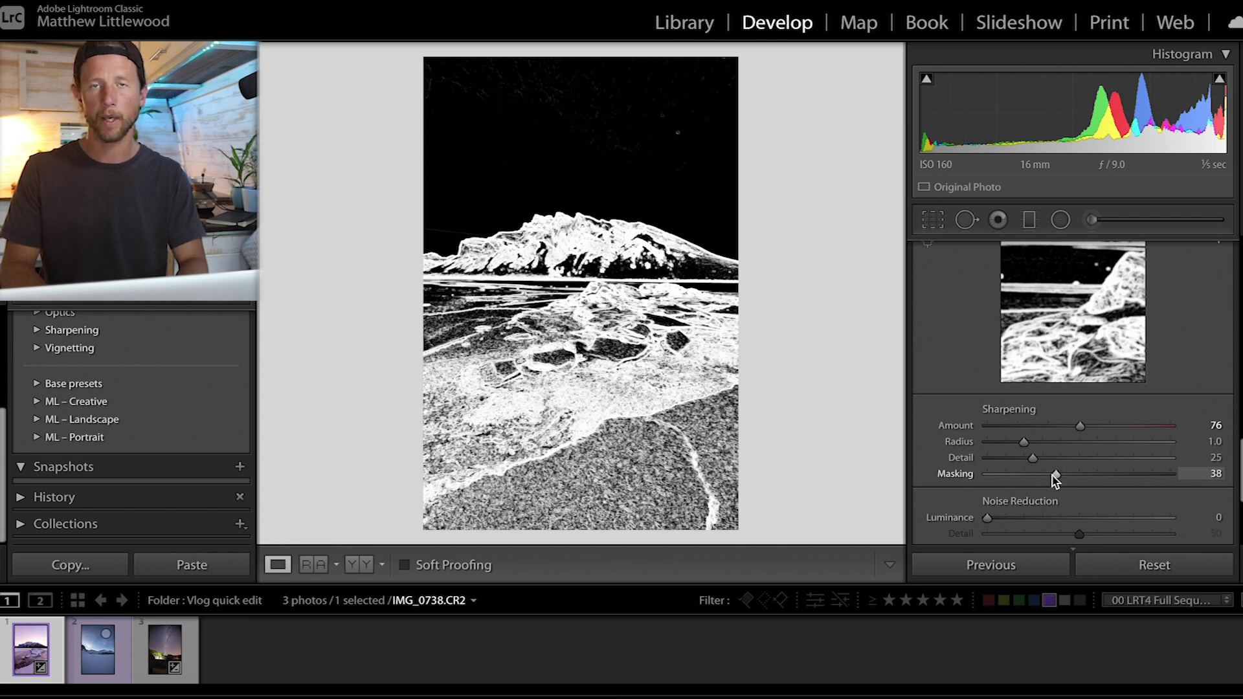
scroll(1055, 478, "up", 5)
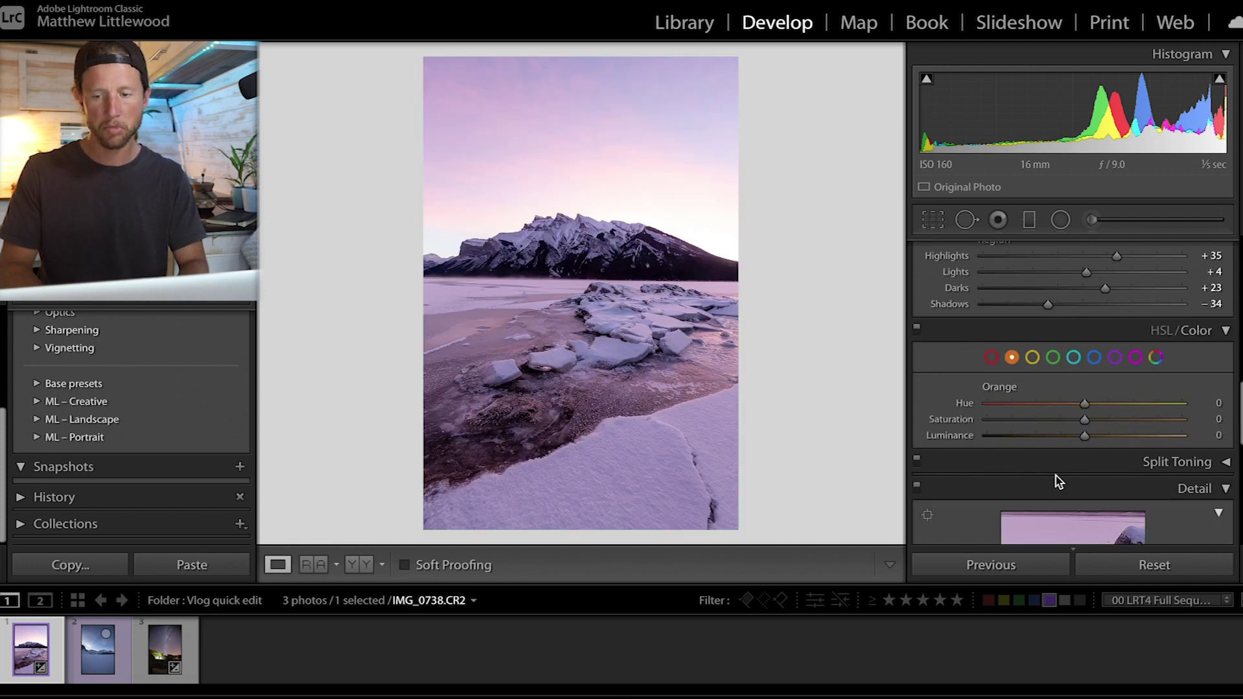
scroll(1072, 344, "up", 10)
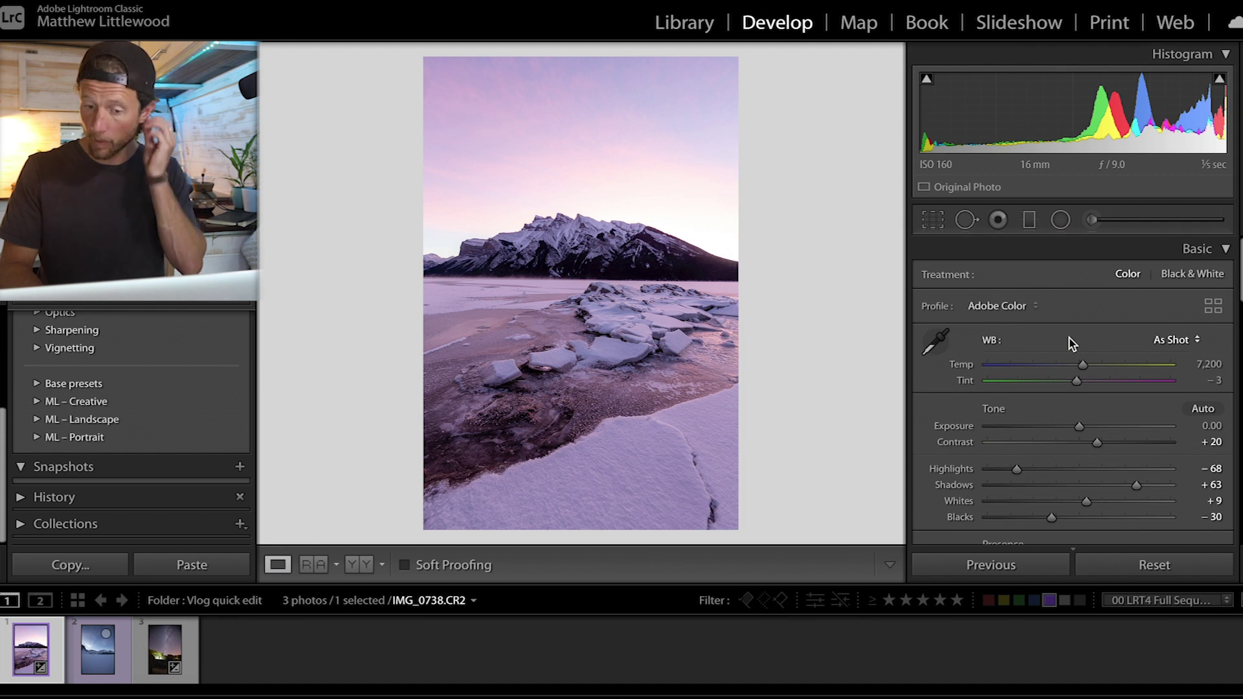
Add a graduated filter over the sky with Exposure −0.53, Dehaze 21 and reduced highlights.
key("m")
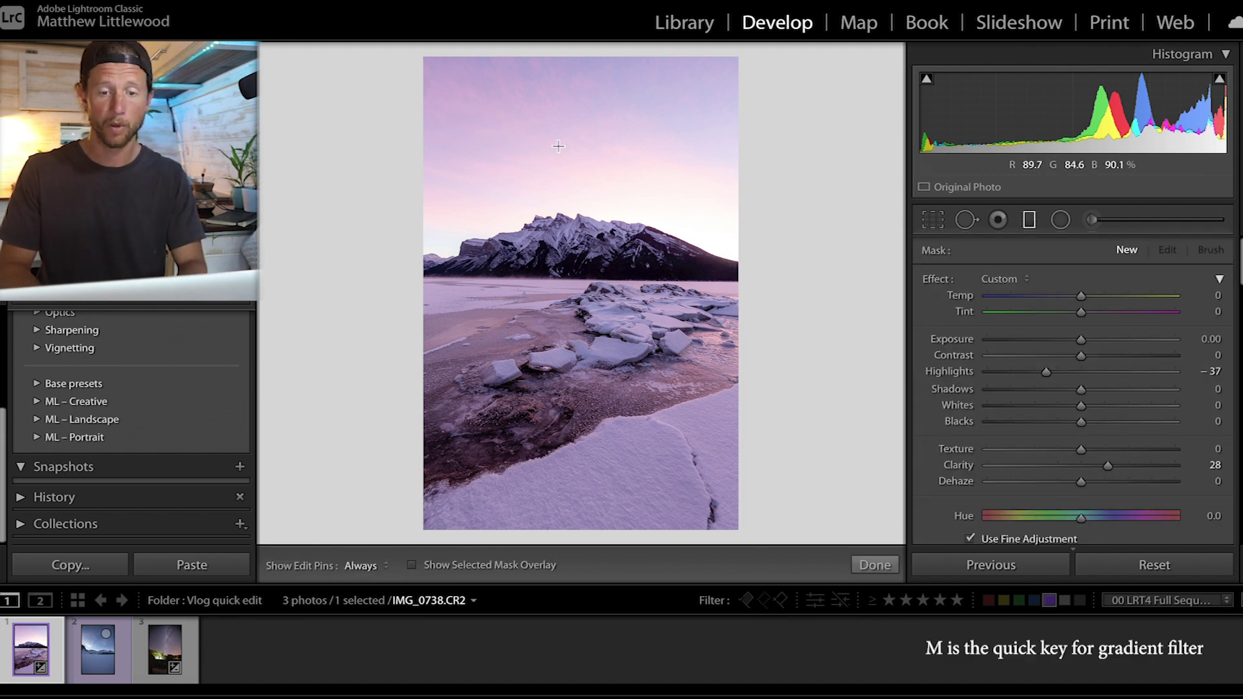
left_click_drag(551, 146, 561, 271)
left_click(1070, 340)
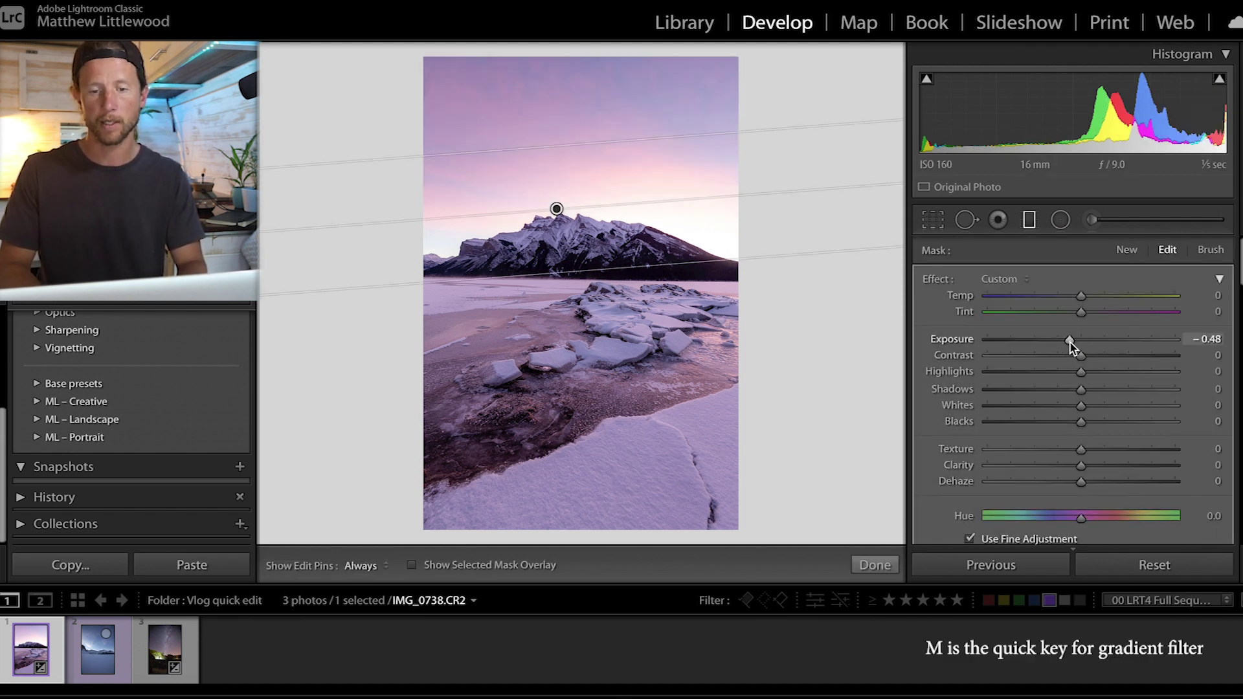
left_click(1102, 483)
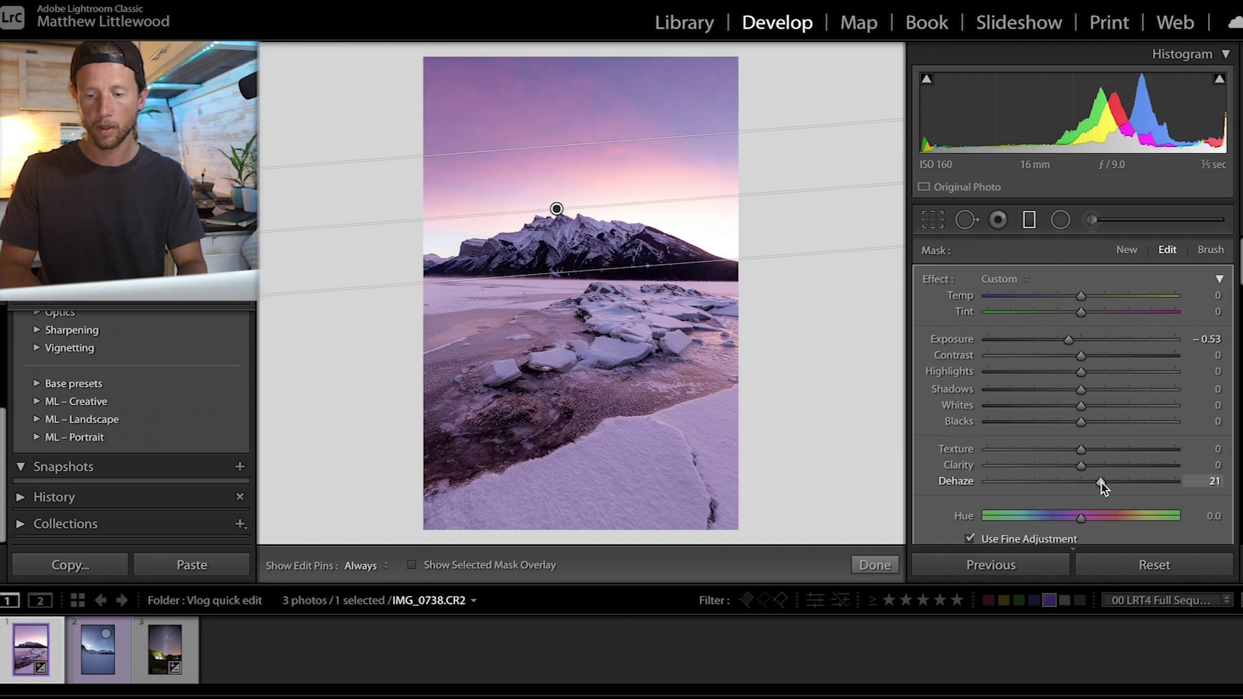
left_click_drag(559, 143, 553, 88)
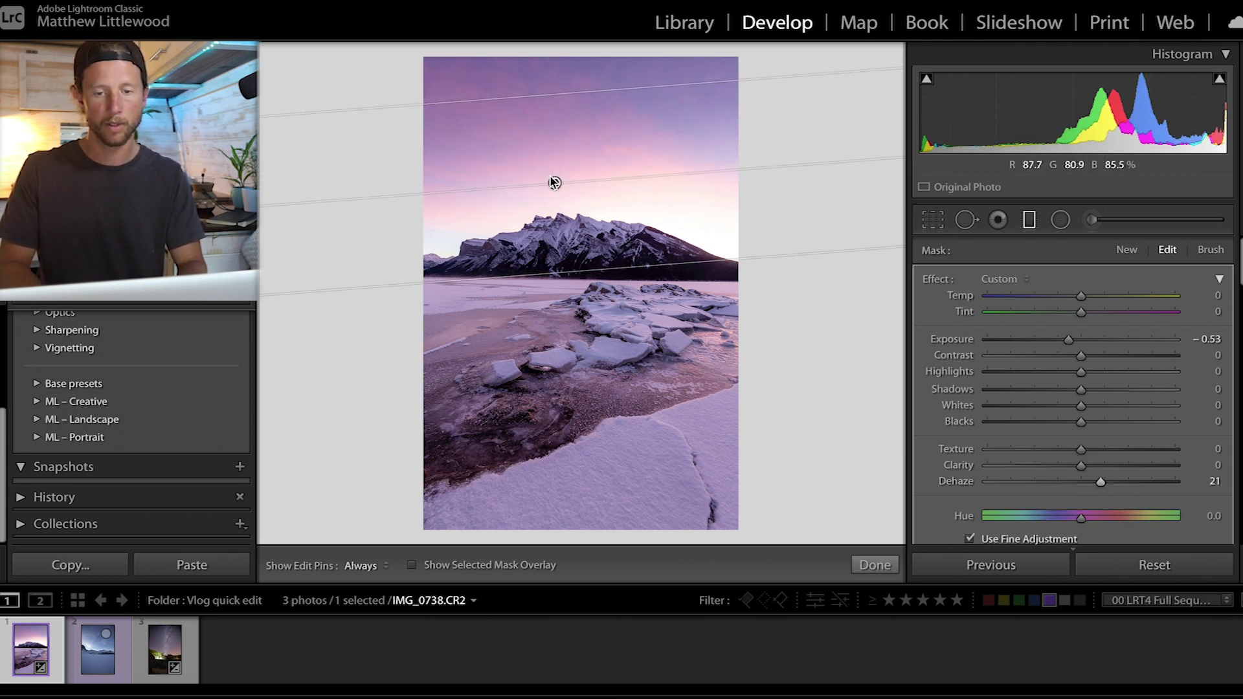
left_click_drag(554, 182, 560, 195)
left_click_drag(1058, 374, 1103, 361)
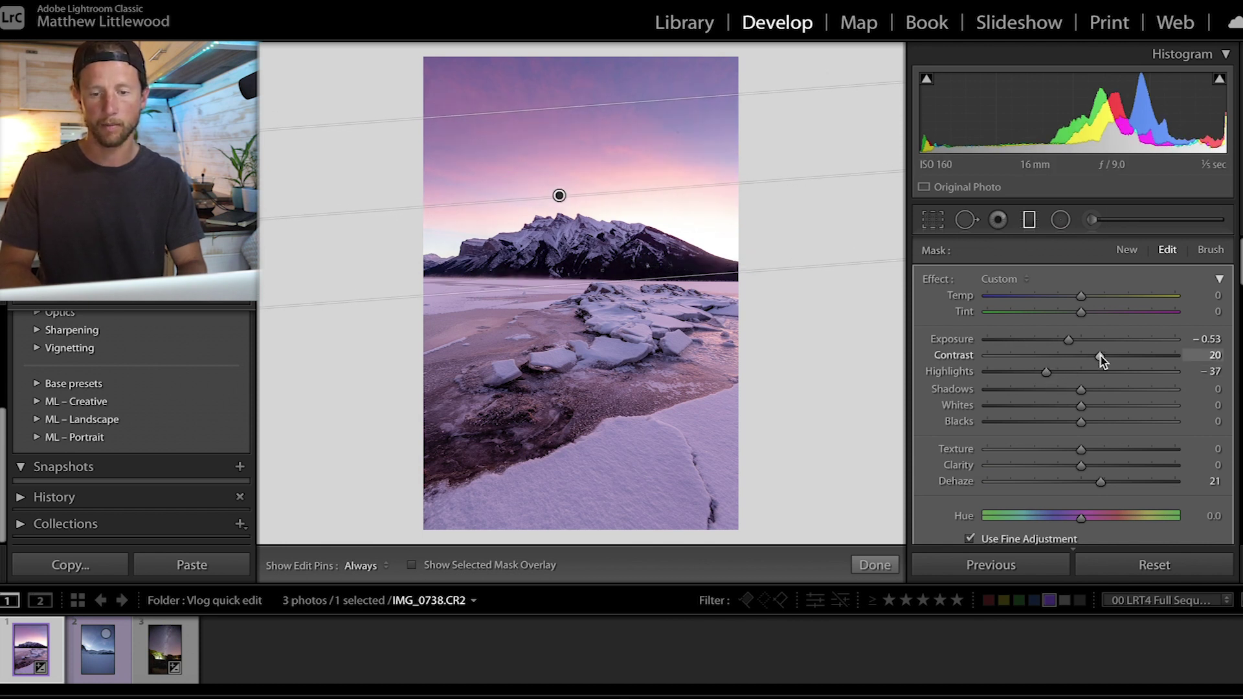
left_click_drag(596, 107, 593, 65)
left_click_drag(558, 172, 560, 192)
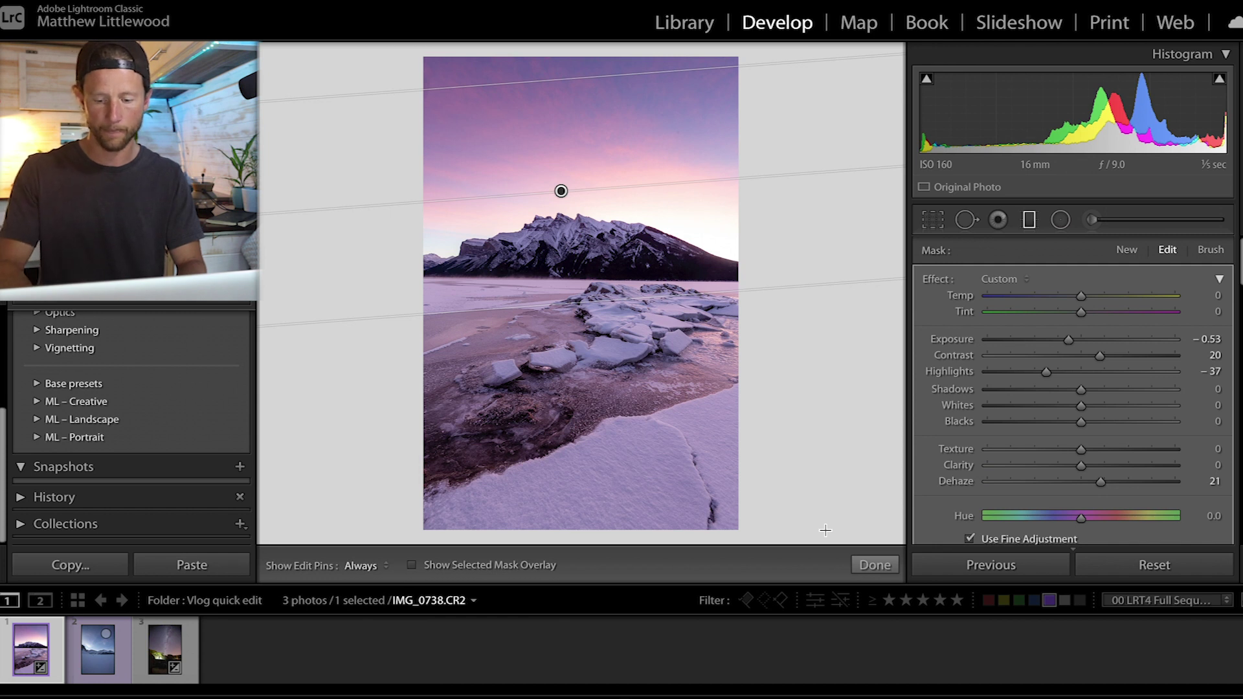
Add a second graduated filter on the foreground ice: Exposure 0.60, Texture 17, Clarity 28.
key("m")
key("m")
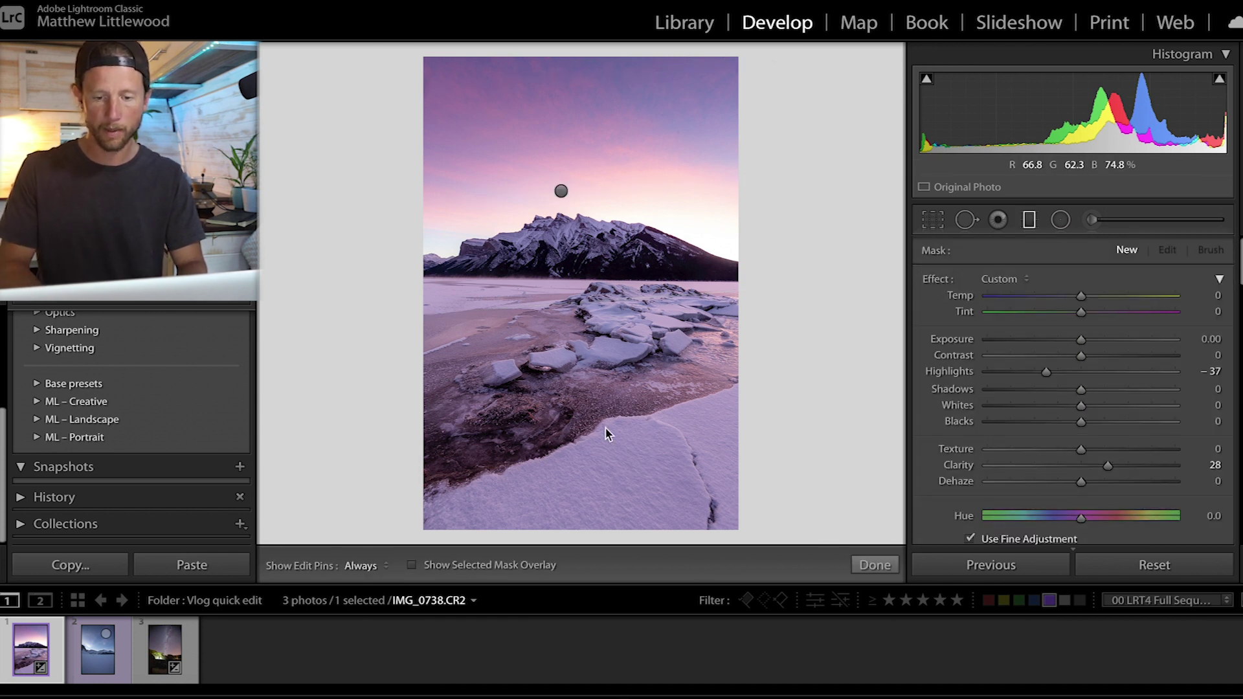
left_click_drag(608, 456, 593, 410)
left_click_drag(1082, 341, 1093, 343)
left_click(1097, 450)
left_click_drag(1093, 343, 1095, 342)
left_click(1084, 372)
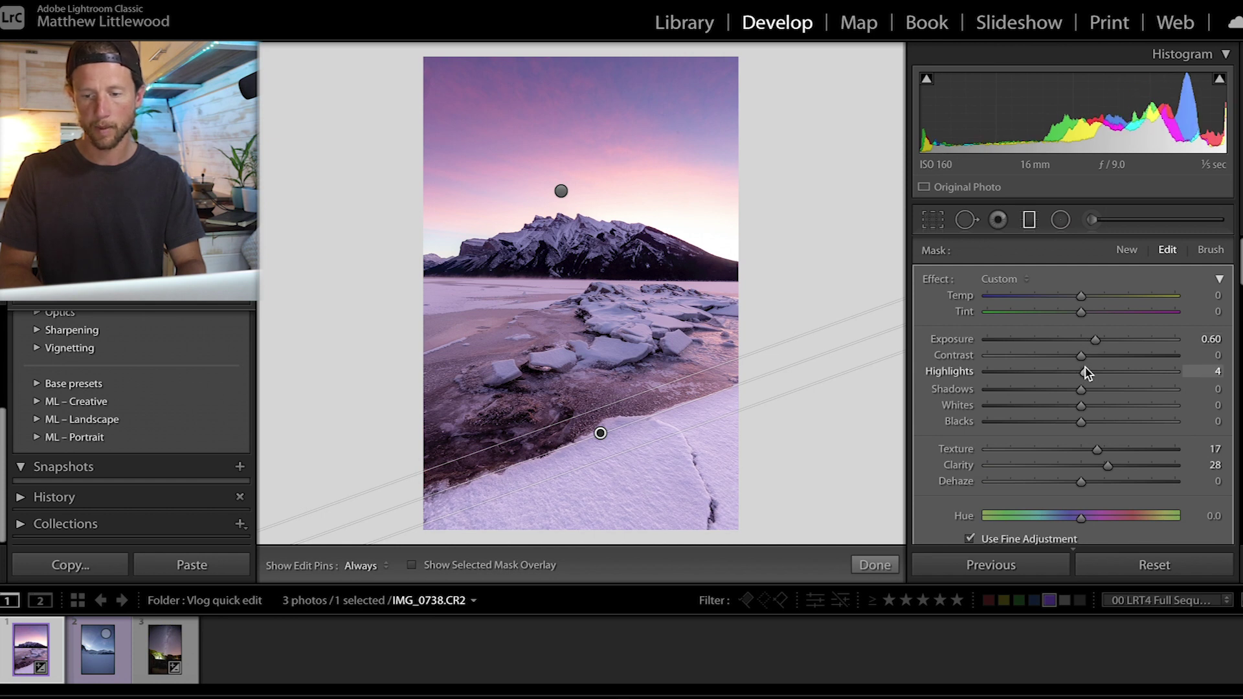
left_click(886, 568)
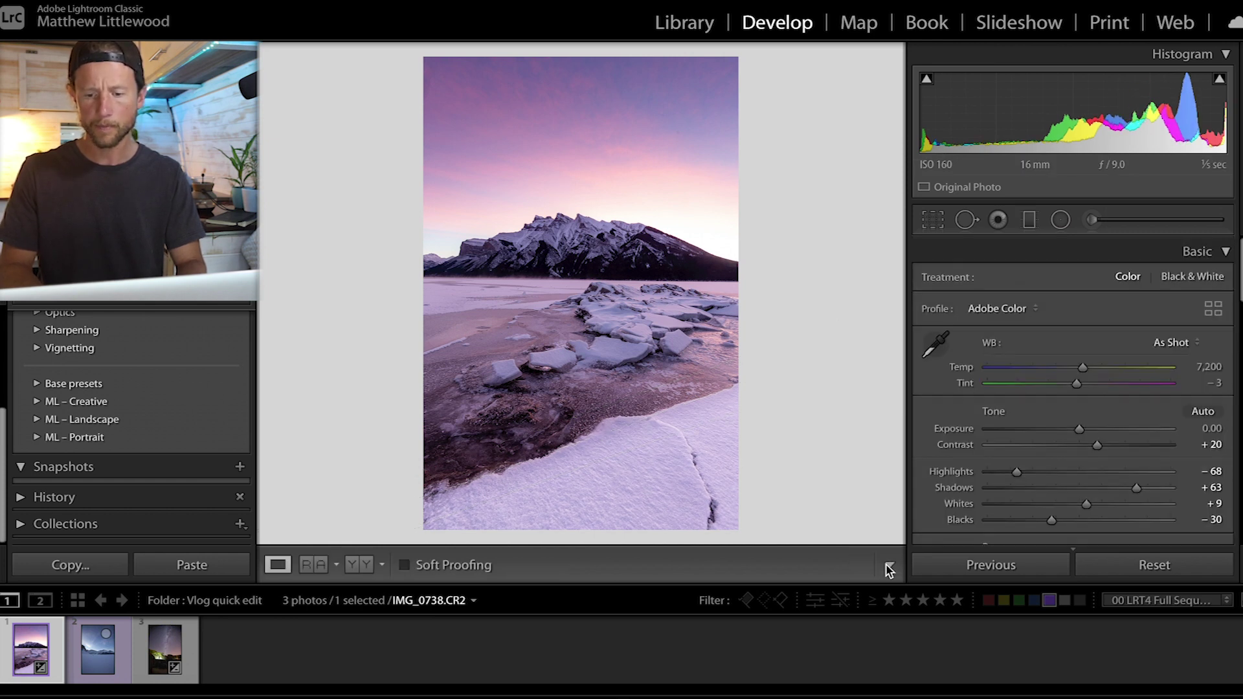
Brush over the ice slabs and set the brush to Highlights 58, Exposure 0.47.
key("k")
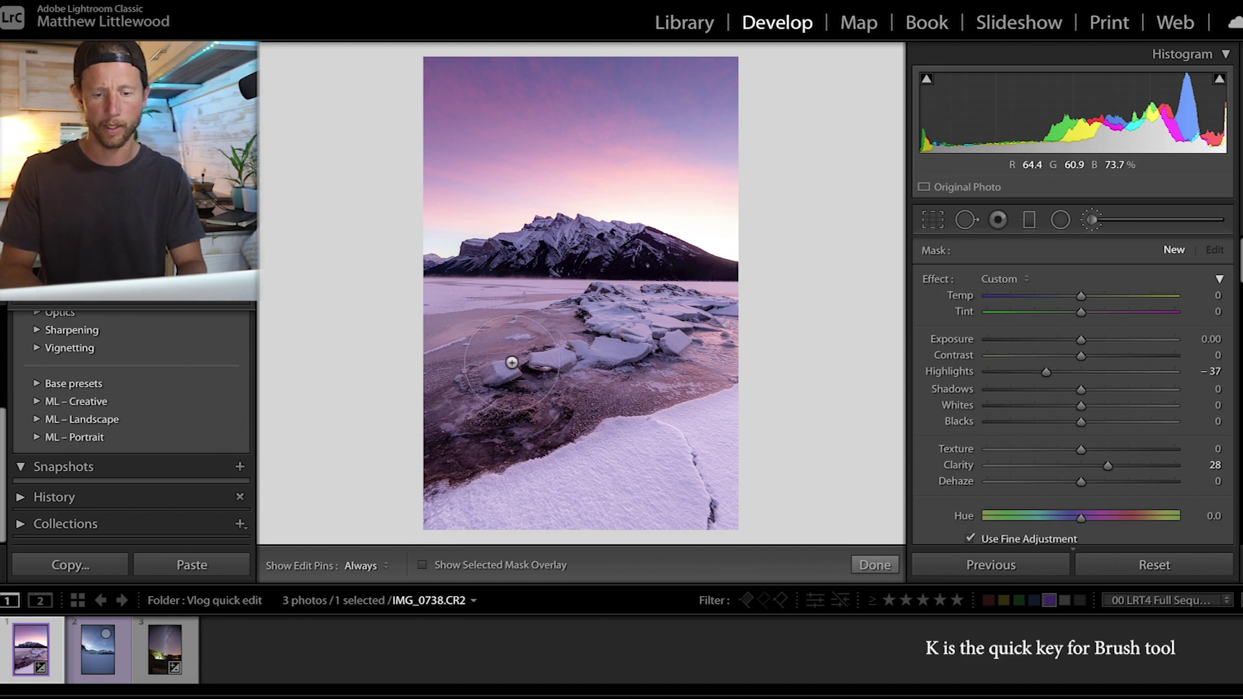
key("h")
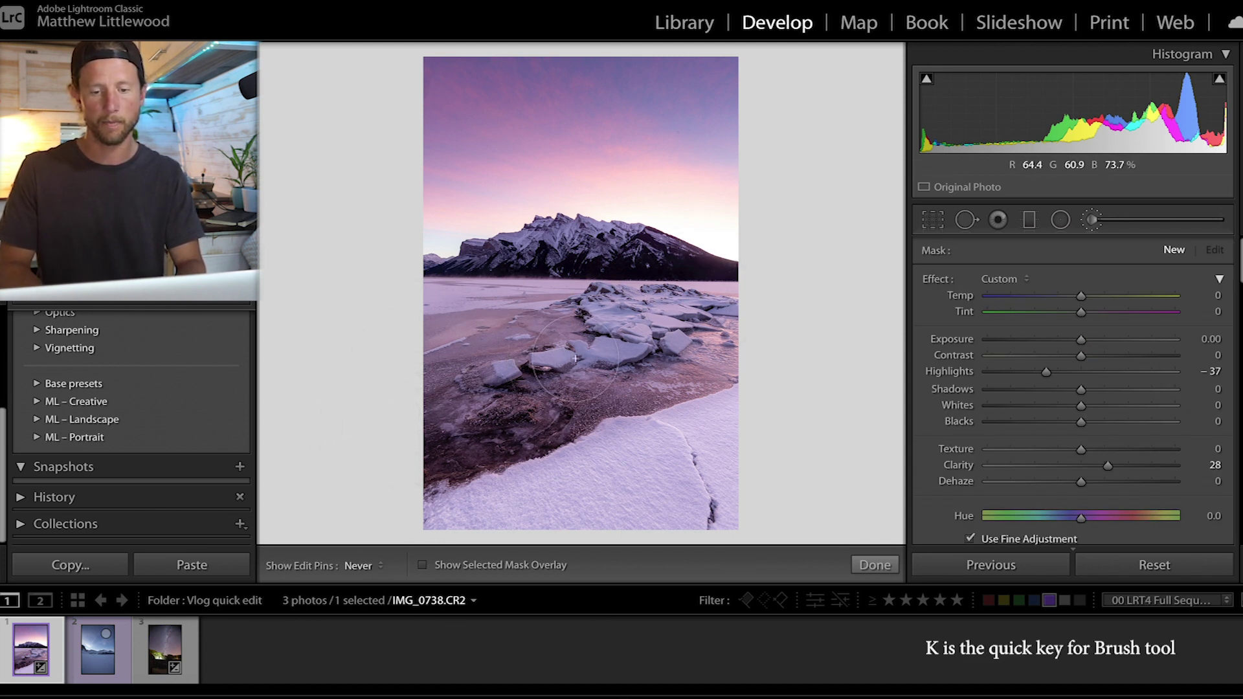
mouse_move(715, 317)
left_mouse_down()
mouse_move(425, 311)
mouse_move(666, 301)
mouse_move(712, 305)
left_mouse_up()
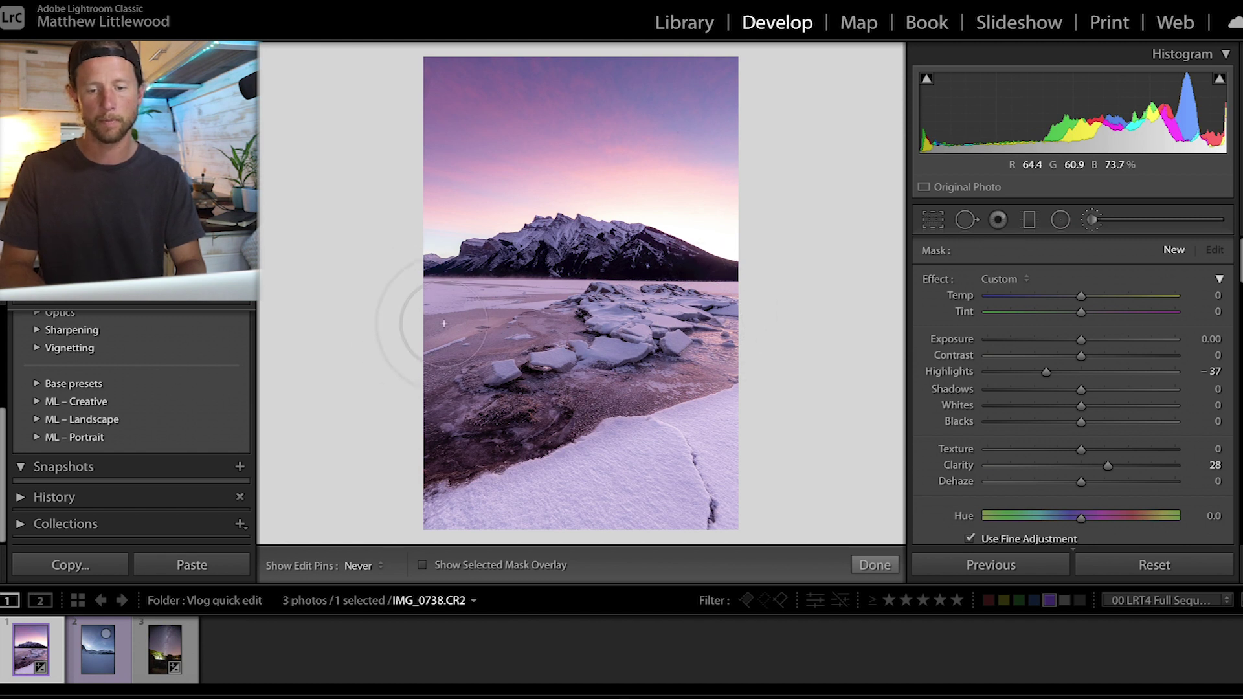
key("h")
double_click(939, 280)
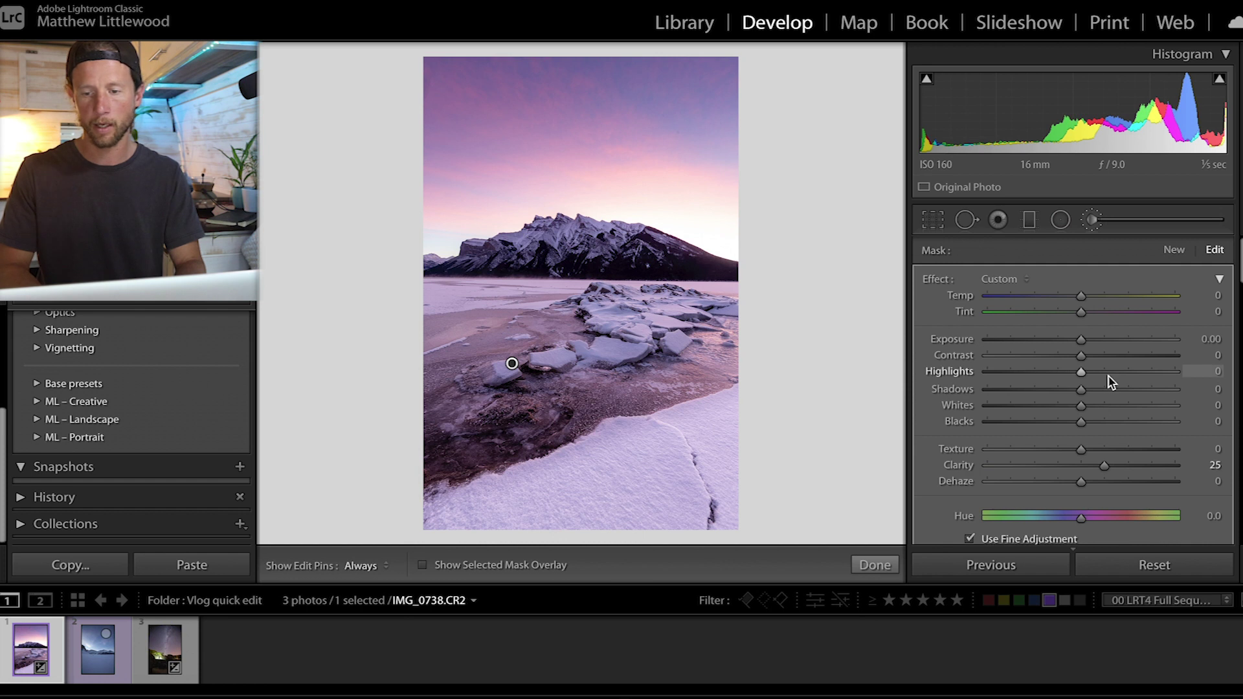
left_click_drag(1113, 376, 1135, 379)
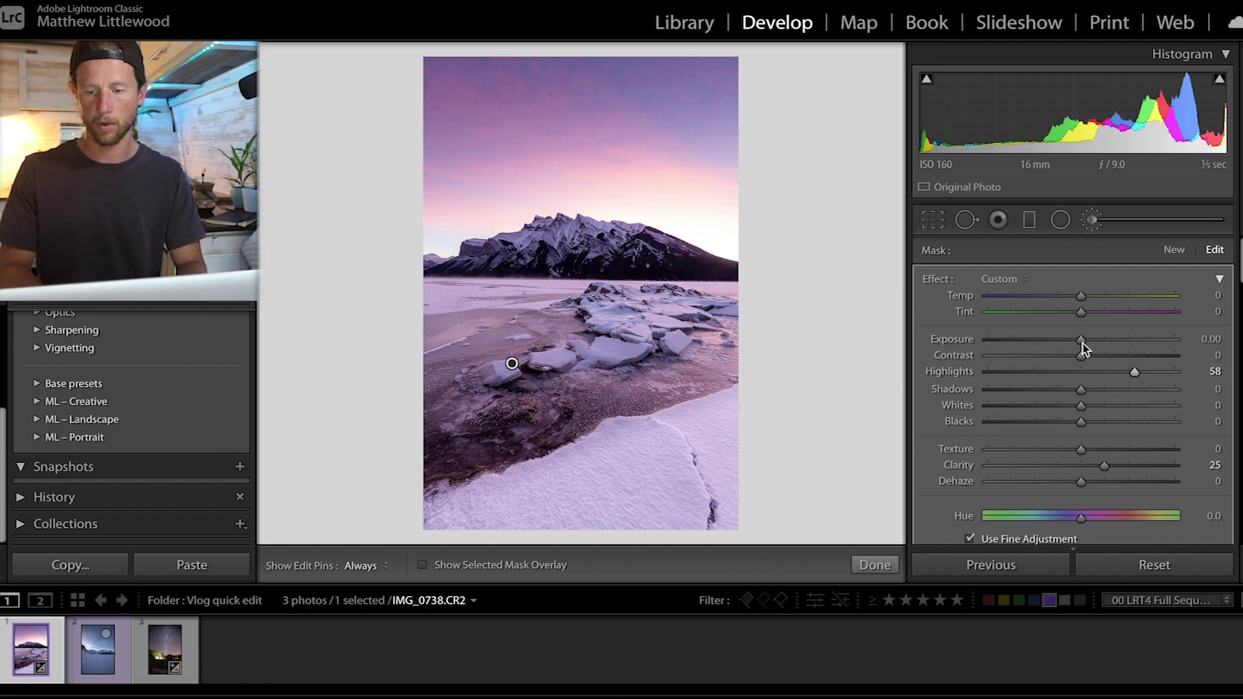
left_click_drag(1079, 336, 1090, 336)
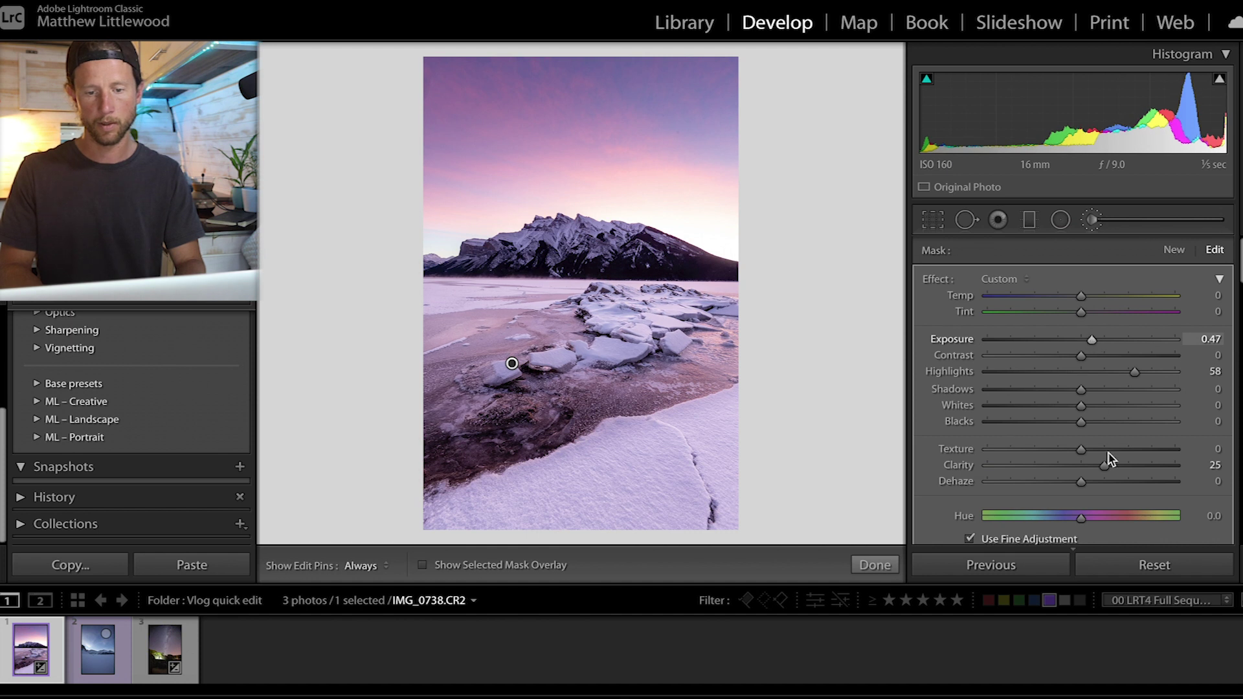
left_click(875, 565)
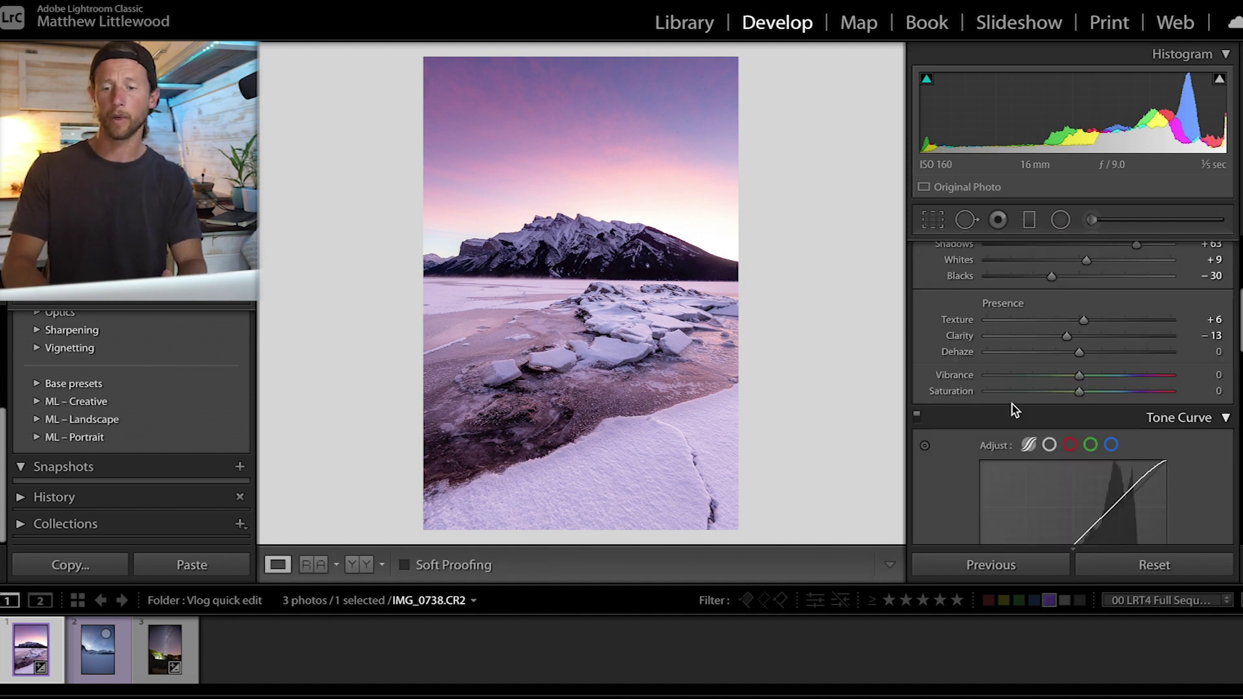
Raise Contrast to +38 and warm Temp to 8,153 in the Basic panel.
scroll(1077, 301, "up", 2)
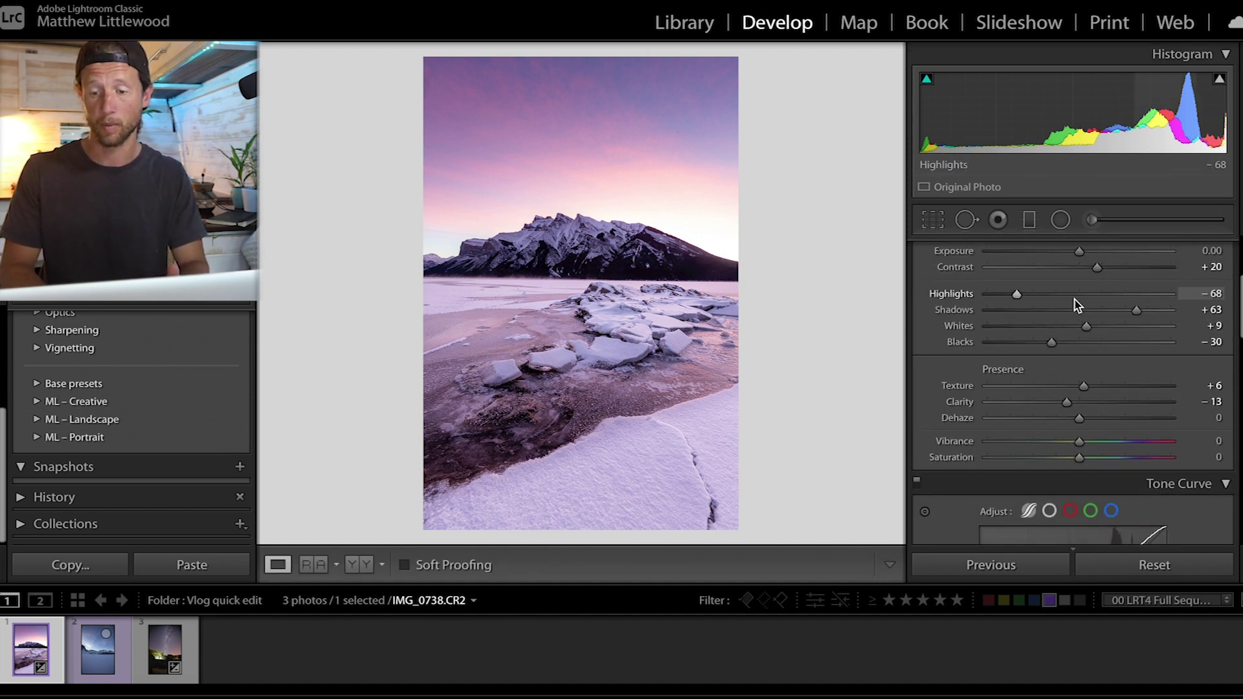
scroll(1101, 317, "up", 1)
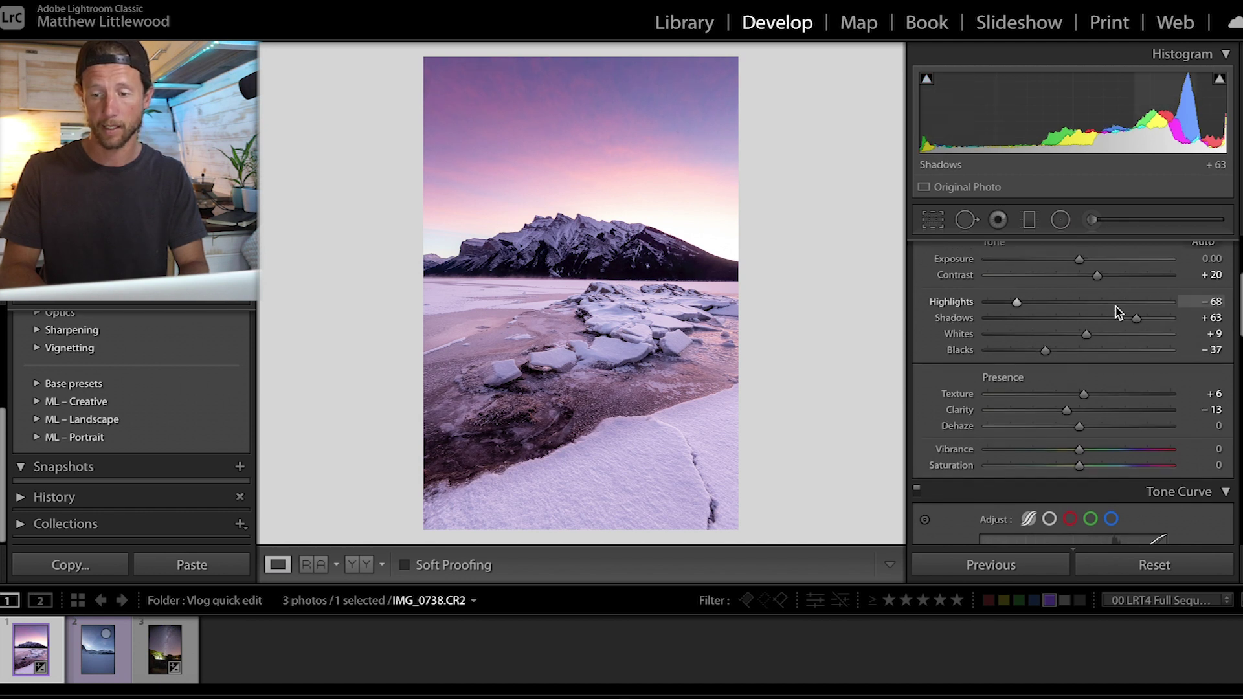
left_click(1114, 308)
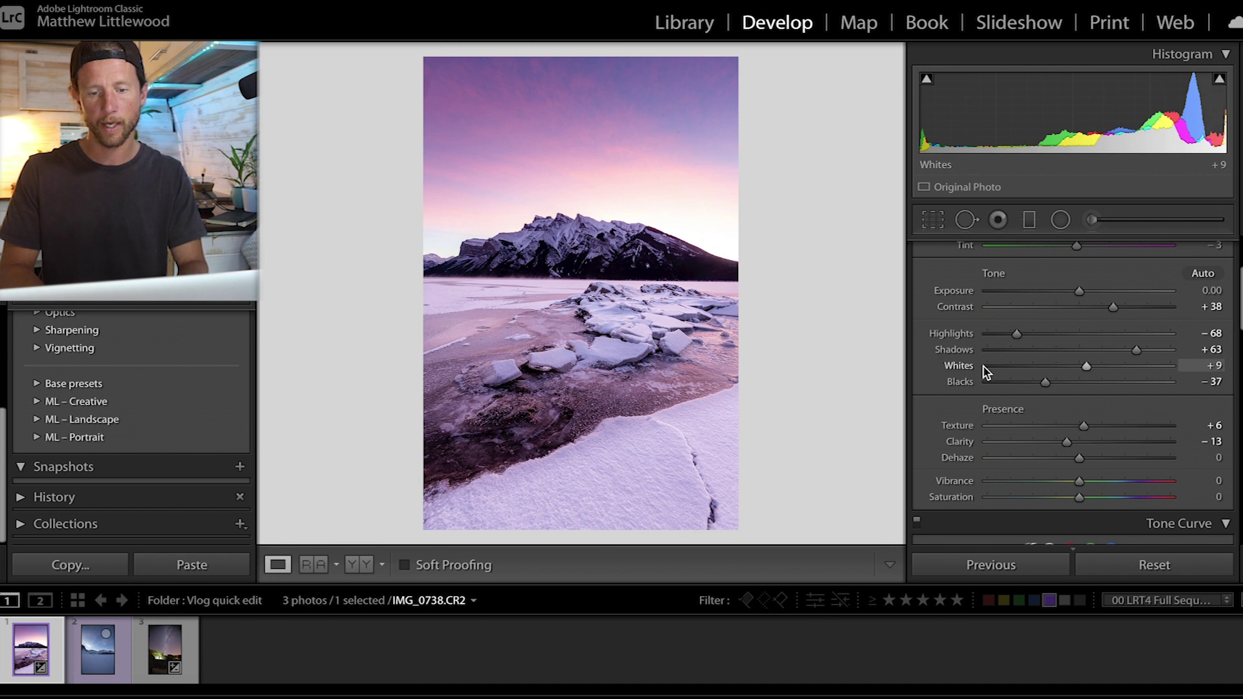
scroll(1039, 315, "up", 3)
left_click_drag(1082, 330, 1094, 334)
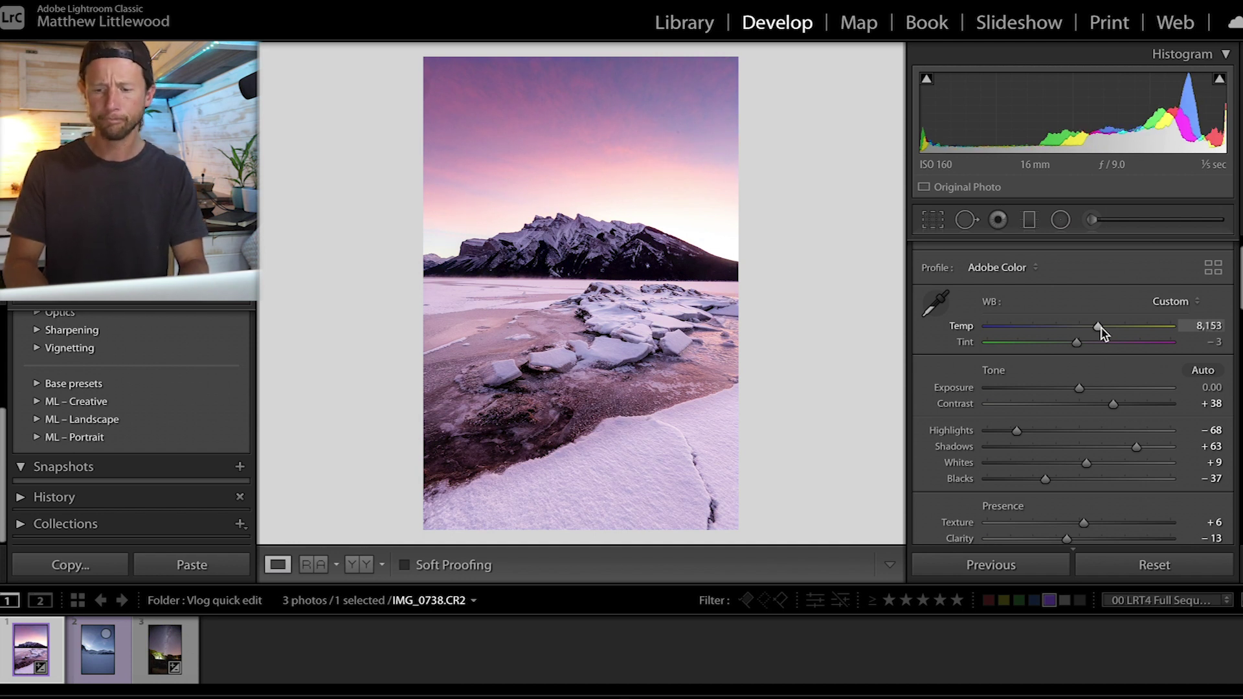
Darken the tone curve Shadows region to −43 and preview full screen.
scroll(1101, 332, "down", 10)
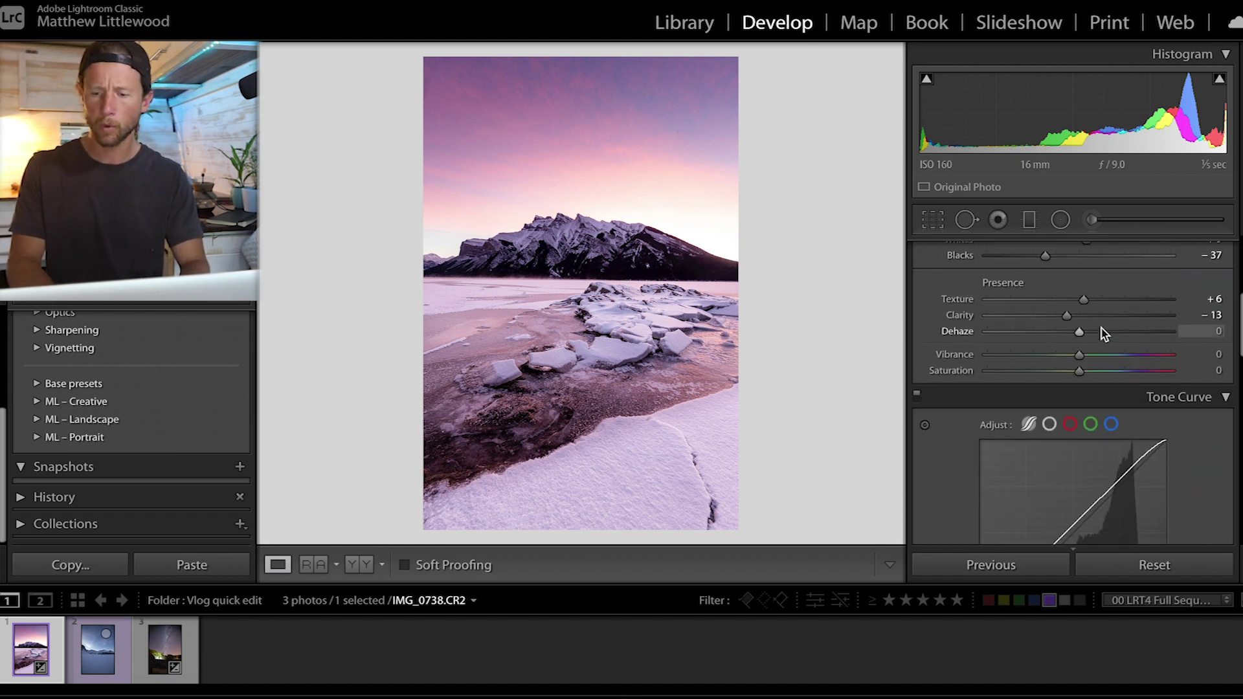
left_click_drag(1044, 455, 1041, 456)
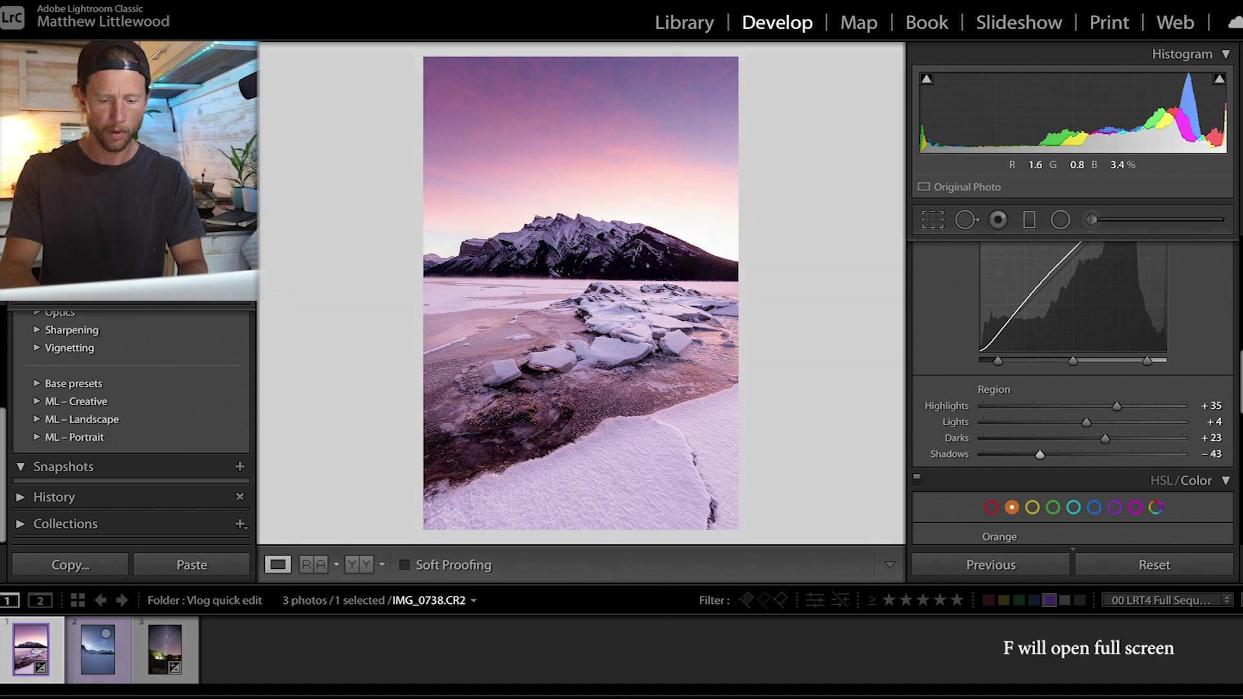
key("f")
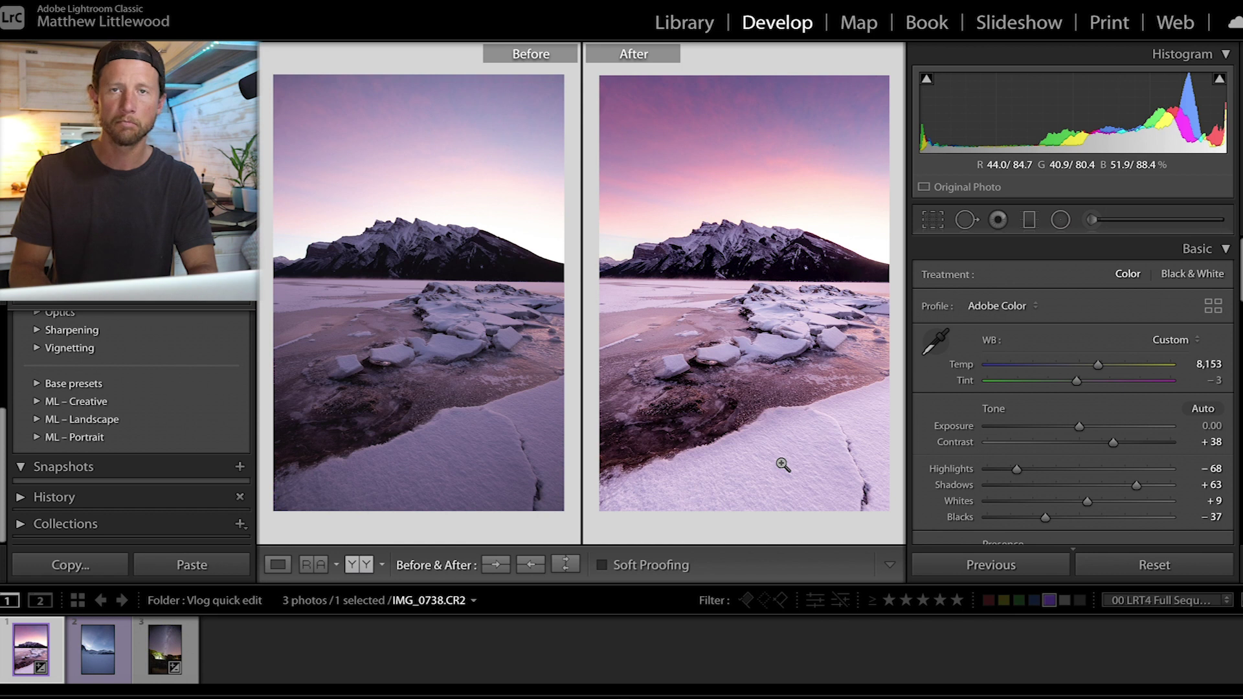
Select the hiker photo and set Highlights −45, Exposure +0.80, Shadows +16, Blacks −55.
left_click(84, 651)
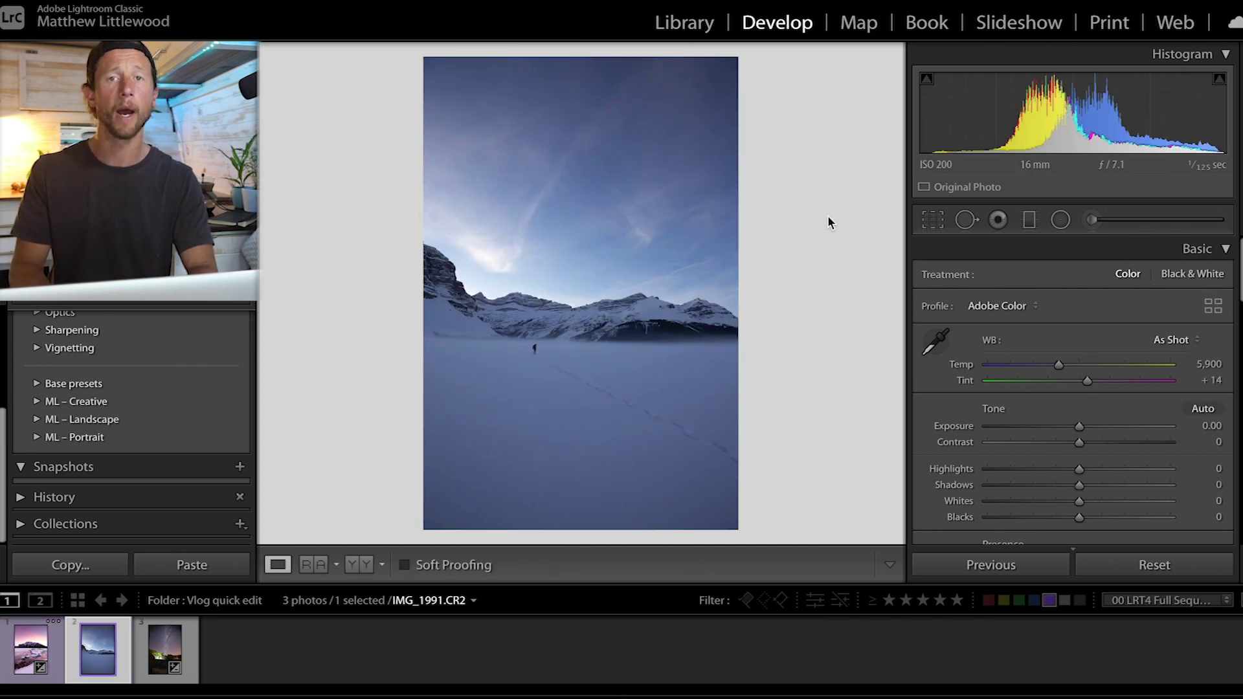
left_click(1049, 474)
left_click_drag(1043, 472, 1037, 472)
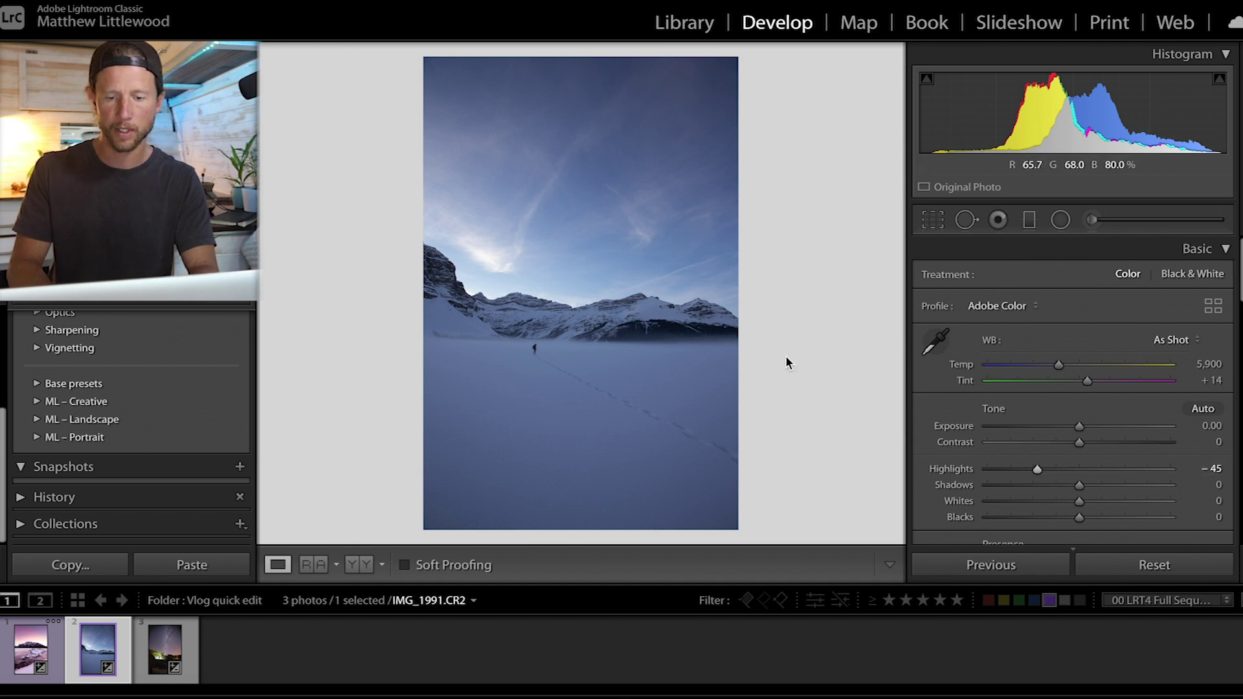
left_click_drag(1082, 432, 1097, 430)
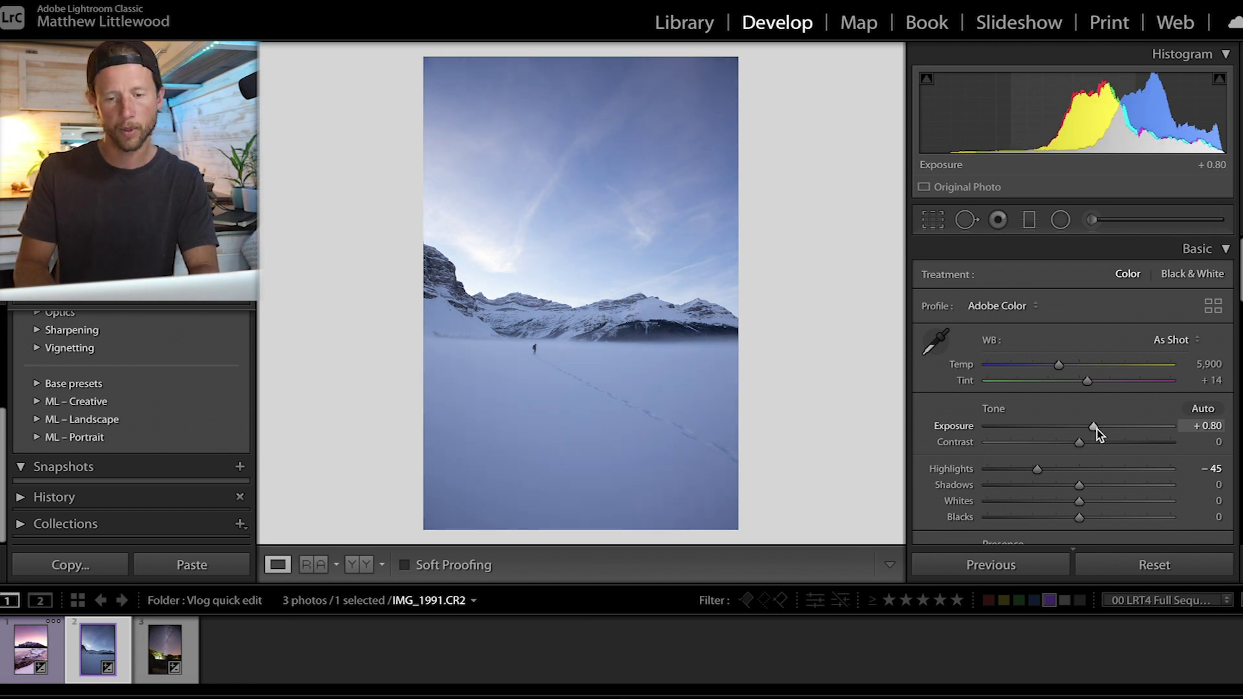
left_click(1094, 487)
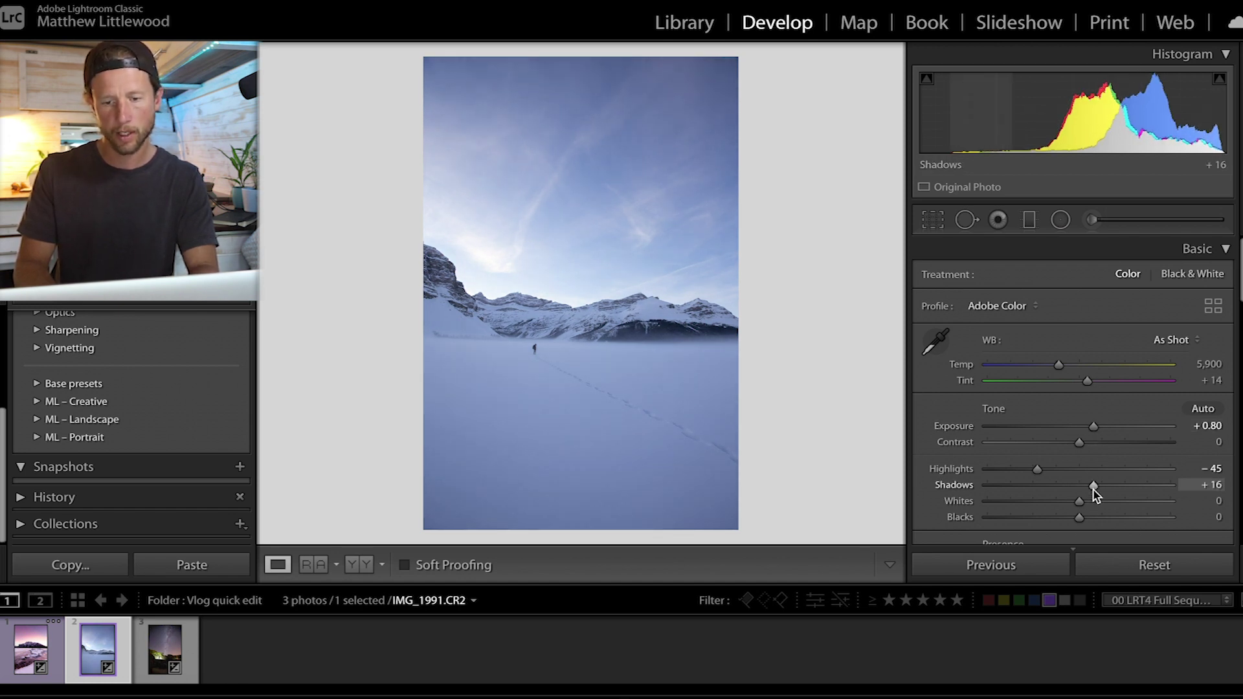
left_click_drag(1078, 515, 1028, 523)
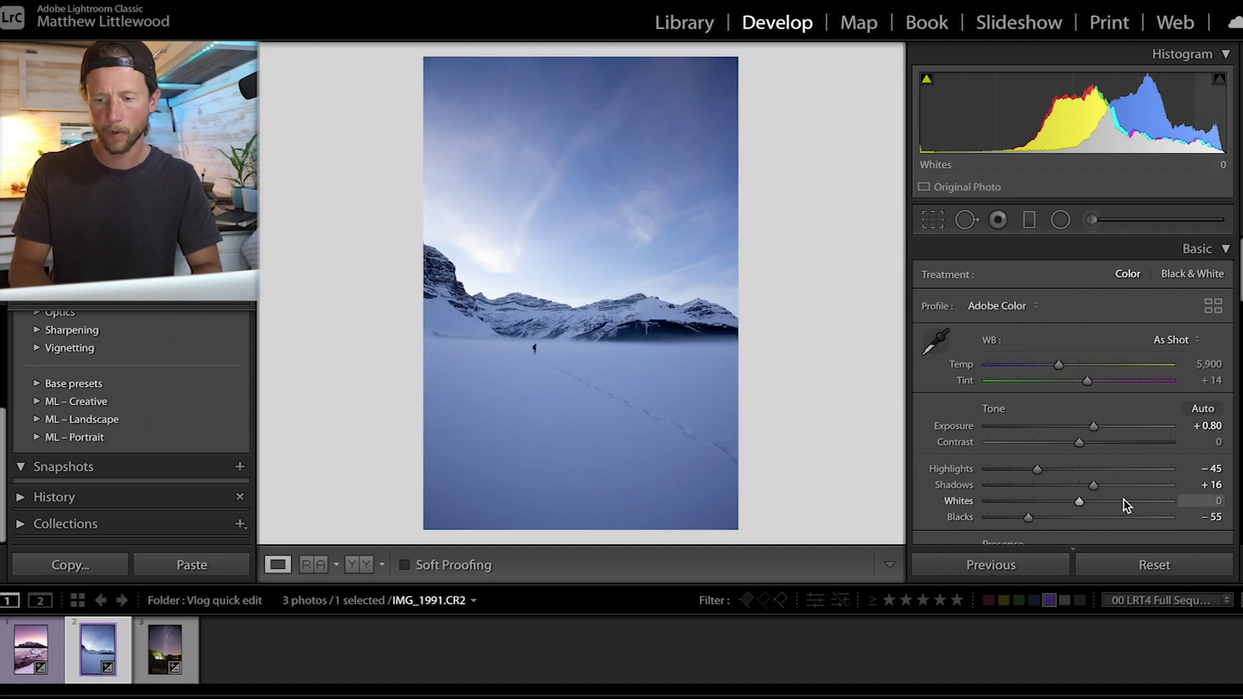
scroll(1125, 505, "down", 10)
left_click_drag(1138, 382, 1098, 399)
Set tone-curve Lights +20 and Shadows −13, moving the shadow split point lower.
left_click(1100, 397)
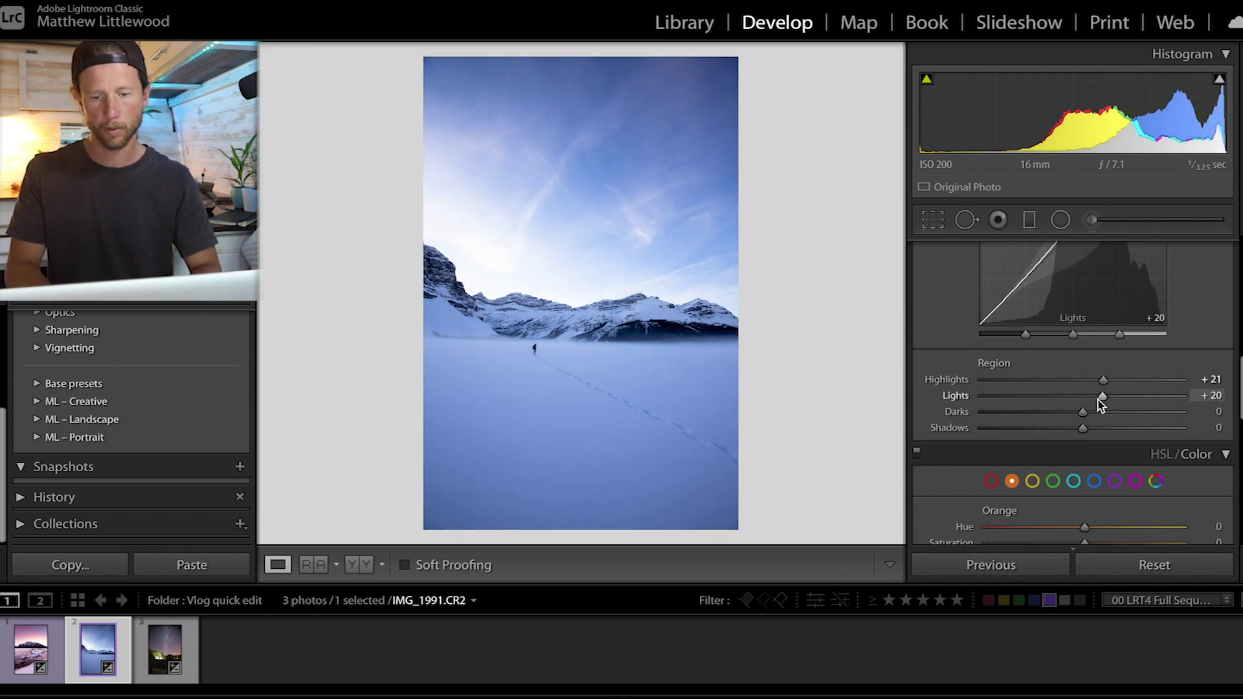
left_click_drag(1077, 435, 1064, 430)
mouse_move(1025, 333)
left_mouse_down()
mouse_move(991, 336)
mouse_move(1038, 338)
mouse_move(1007, 345)
left_mouse_up()
left_click(1040, 431)
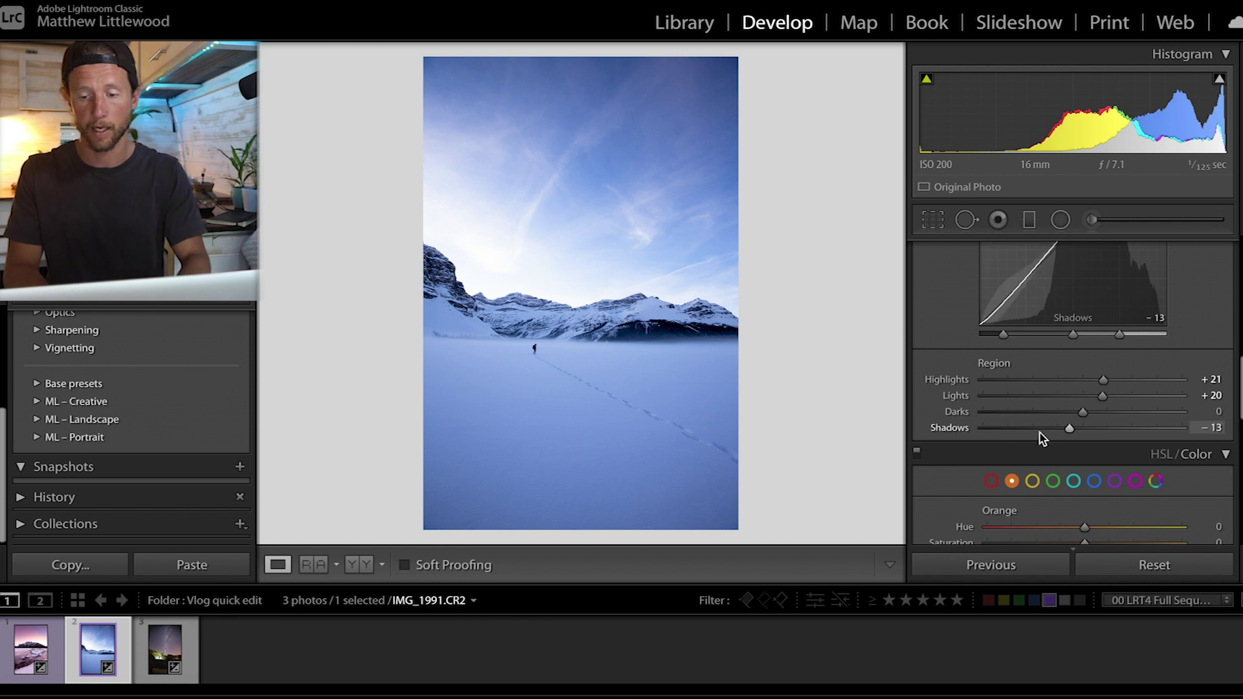
Set sharpening Amount 78 and Masking 63, previewing the mask with Alt.
scroll(1040, 433, "down", 10)
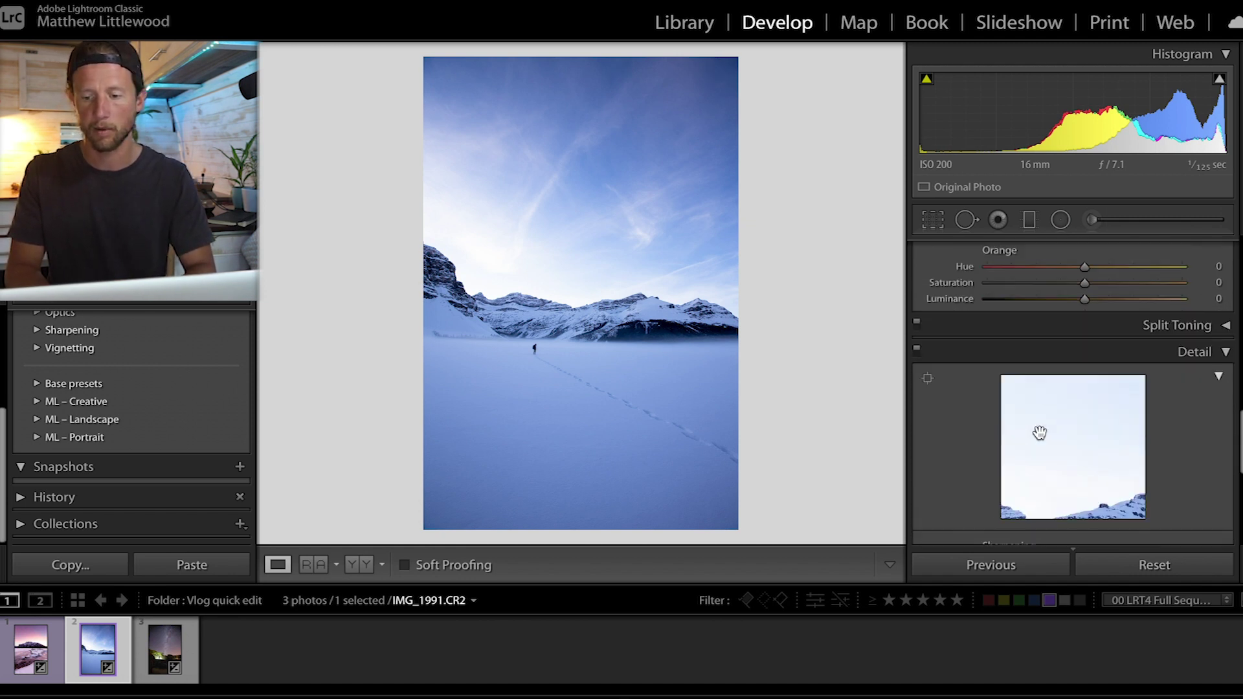
left_click(1082, 361)
left_click_drag(1068, 410, 1101, 412)
key("alt")
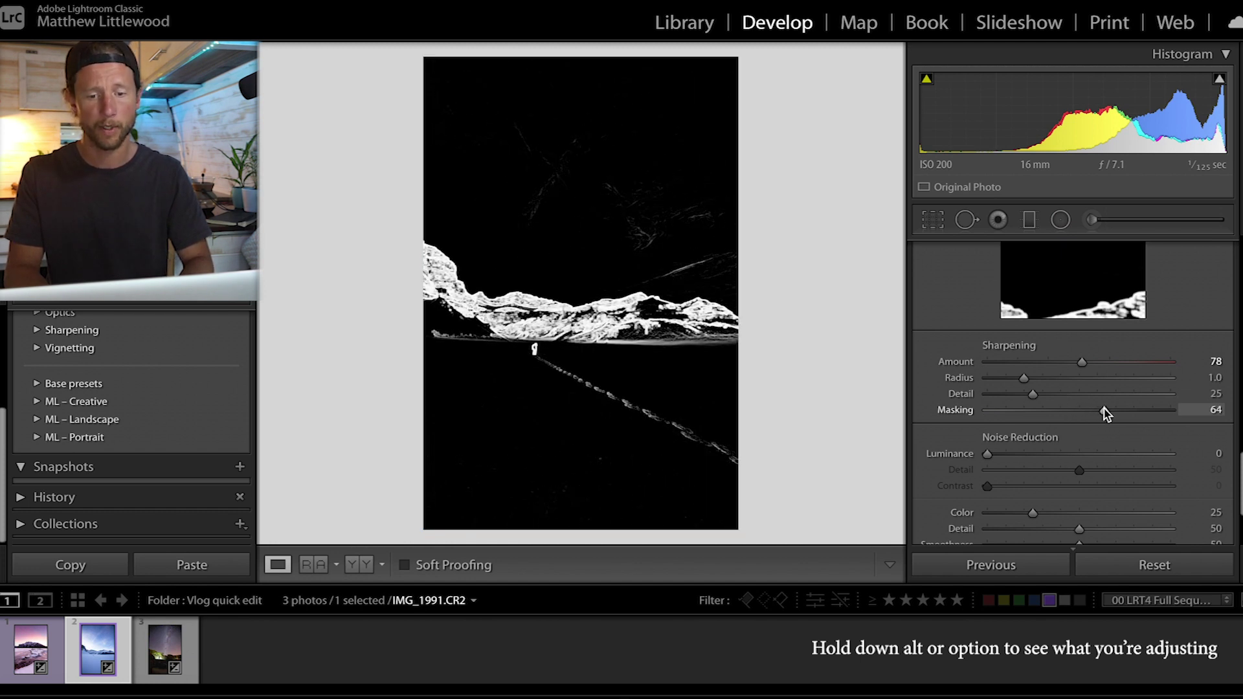
left_click_drag(1106, 414, 1105, 414)
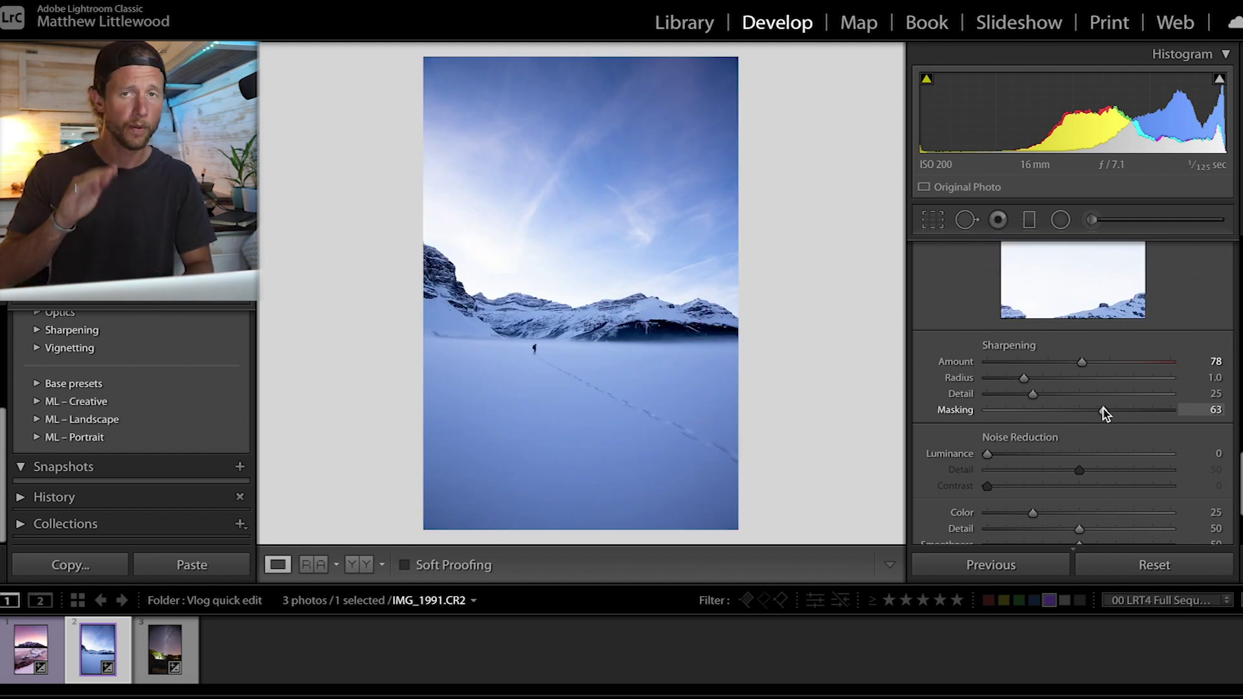
scroll(1086, 448, "down", 2)
scroll(1086, 448, "down", 3)
scroll(1086, 448, "up", 6)
Add a graduated filter up from the bottom darkening the snowfield to Exposure −1.09.
key("m")
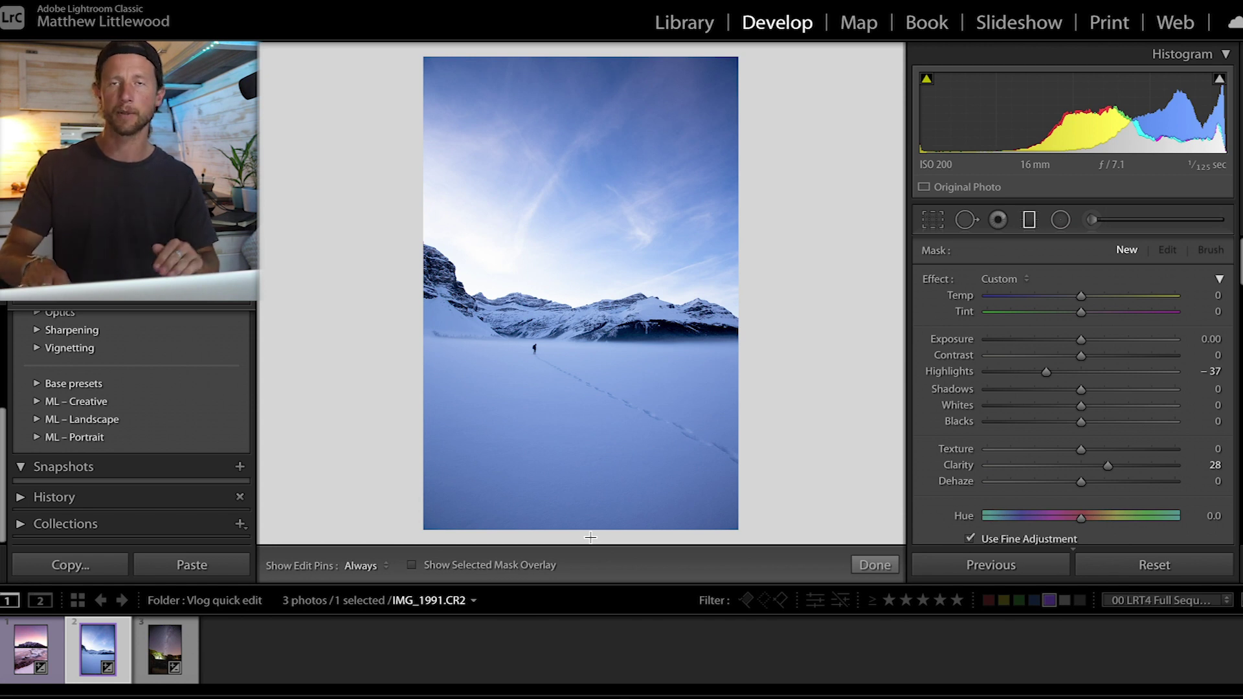
left_click_drag(591, 537, 574, 364)
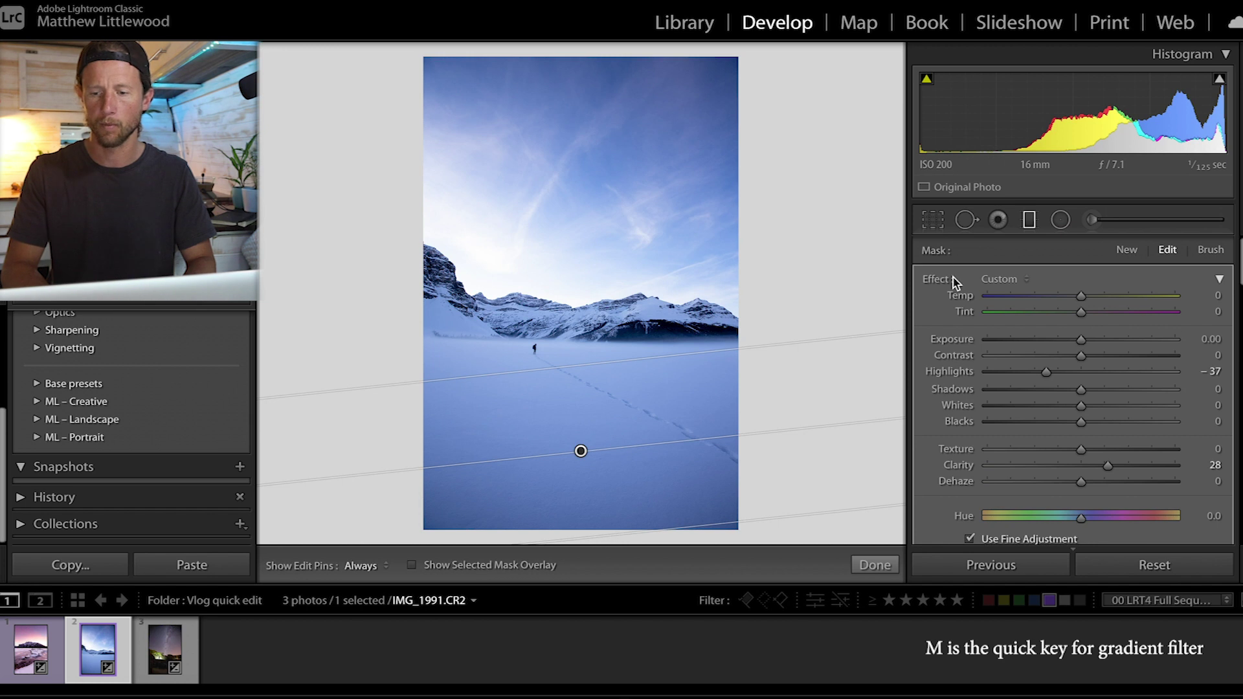
double_click(939, 279)
left_click_drag(1081, 340, 1054, 341)
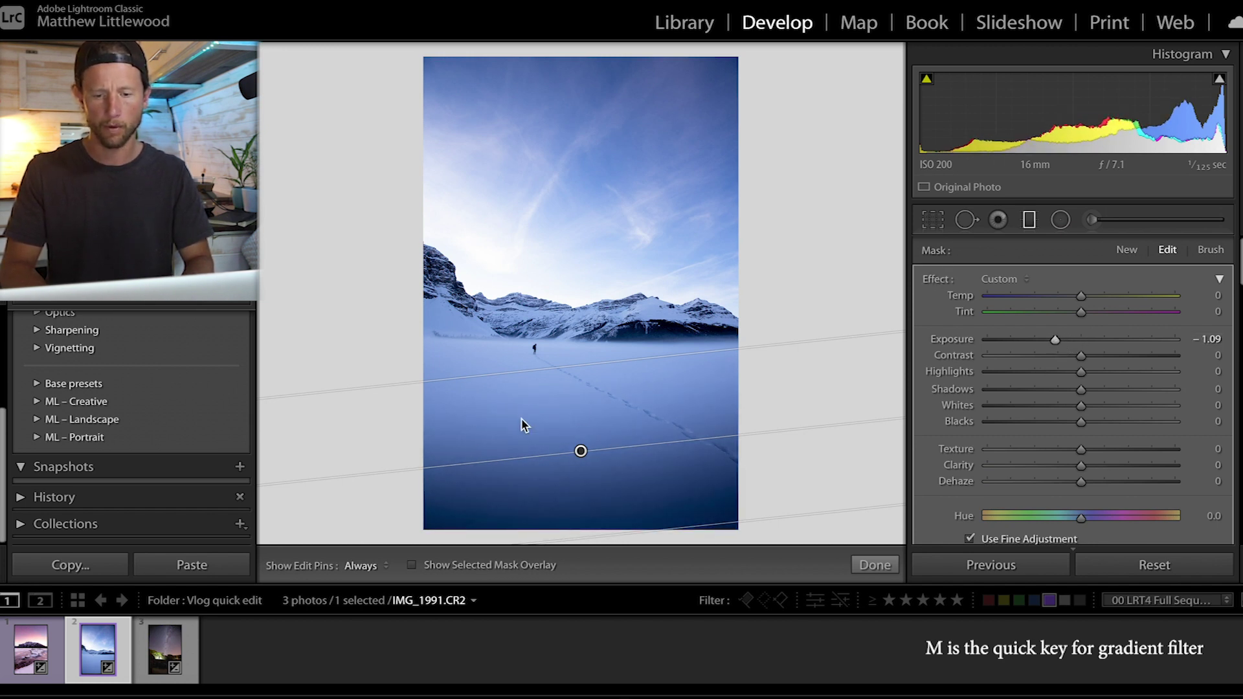
left_click_drag(557, 365, 563, 308)
left_click(875, 565)
Add a sky graduated filter with Exposure −0.32, Texture −36 and Clarity −40.
key("m")
mouse_move(649, 88)
left_mouse_down()
mouse_move(594, 182)
mouse_move(581, 253)
left_mouse_up()
double_click(943, 281)
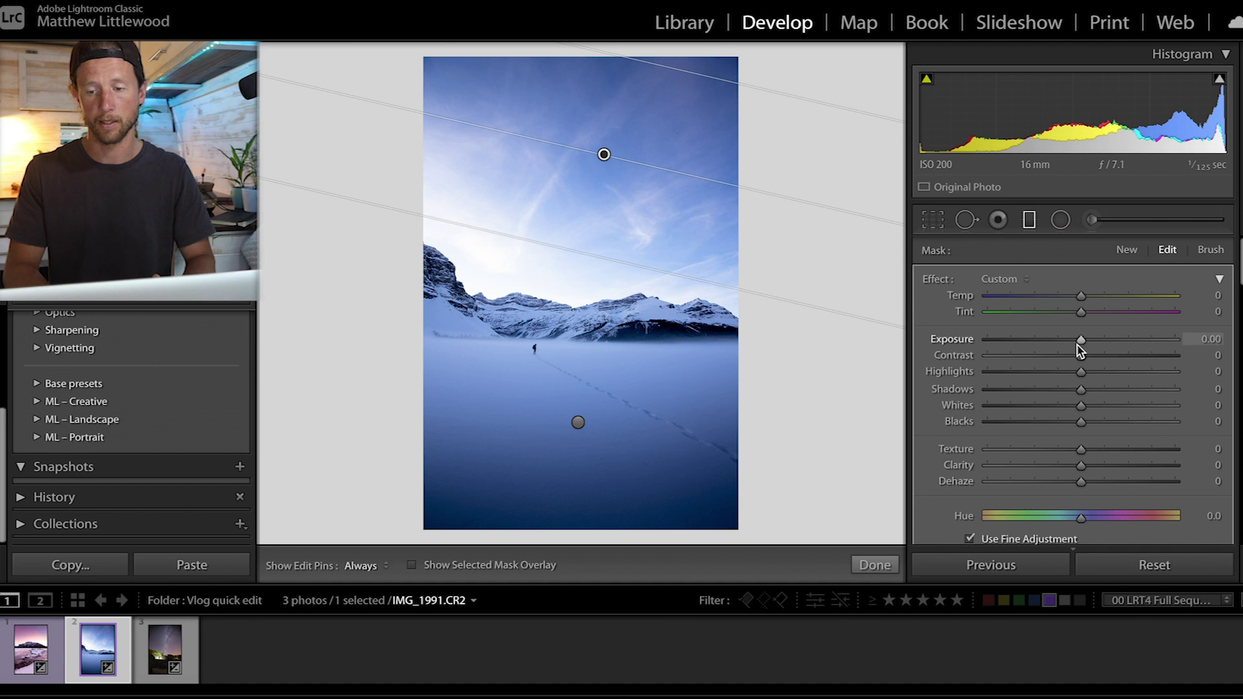
left_click_drag(1081, 340, 1075, 341)
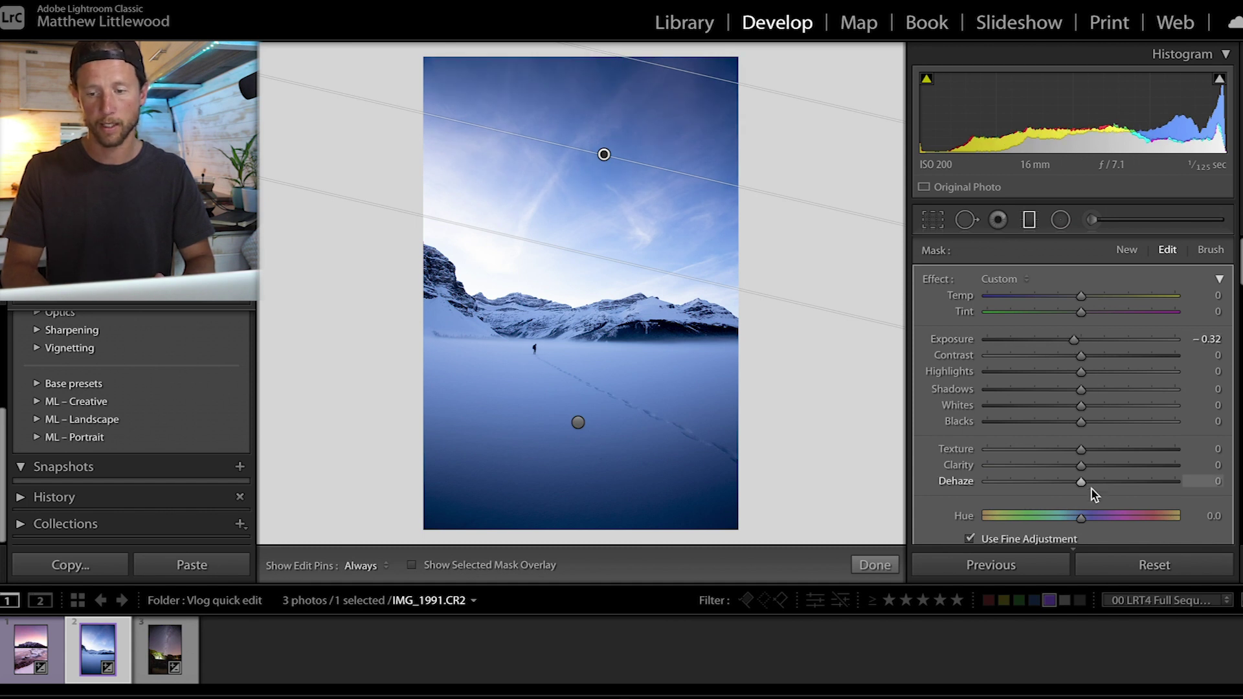
left_click_drag(1059, 467, 1051, 466)
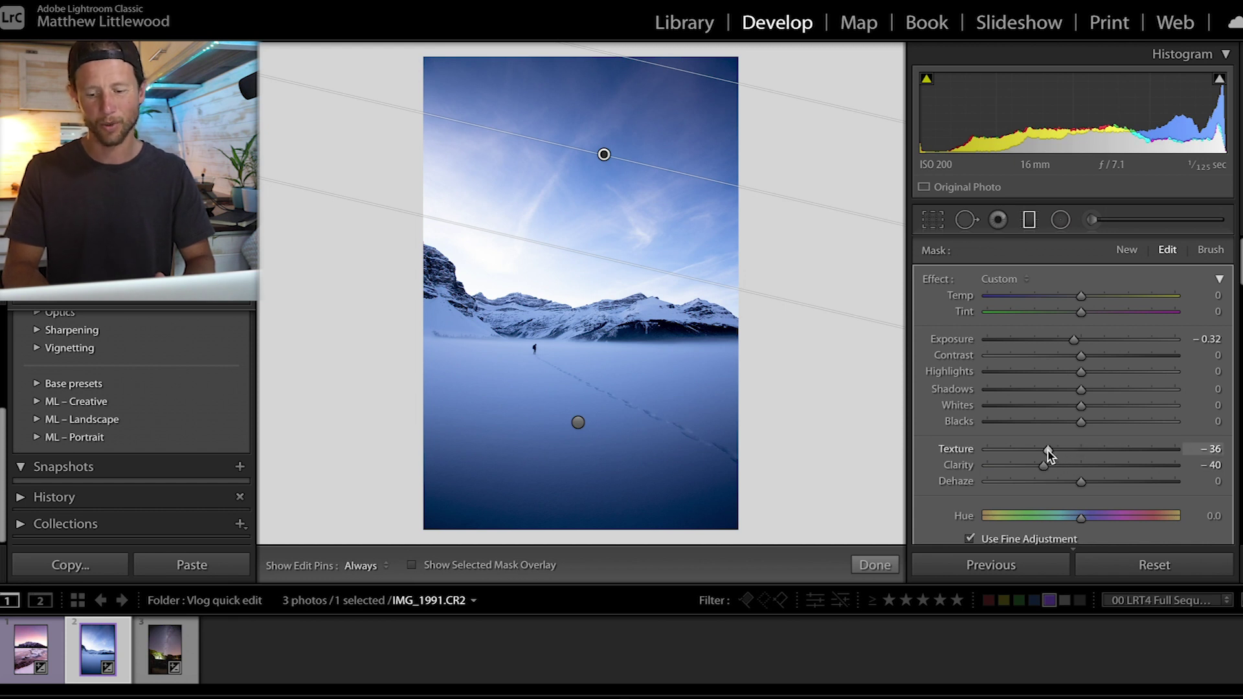
key("k")
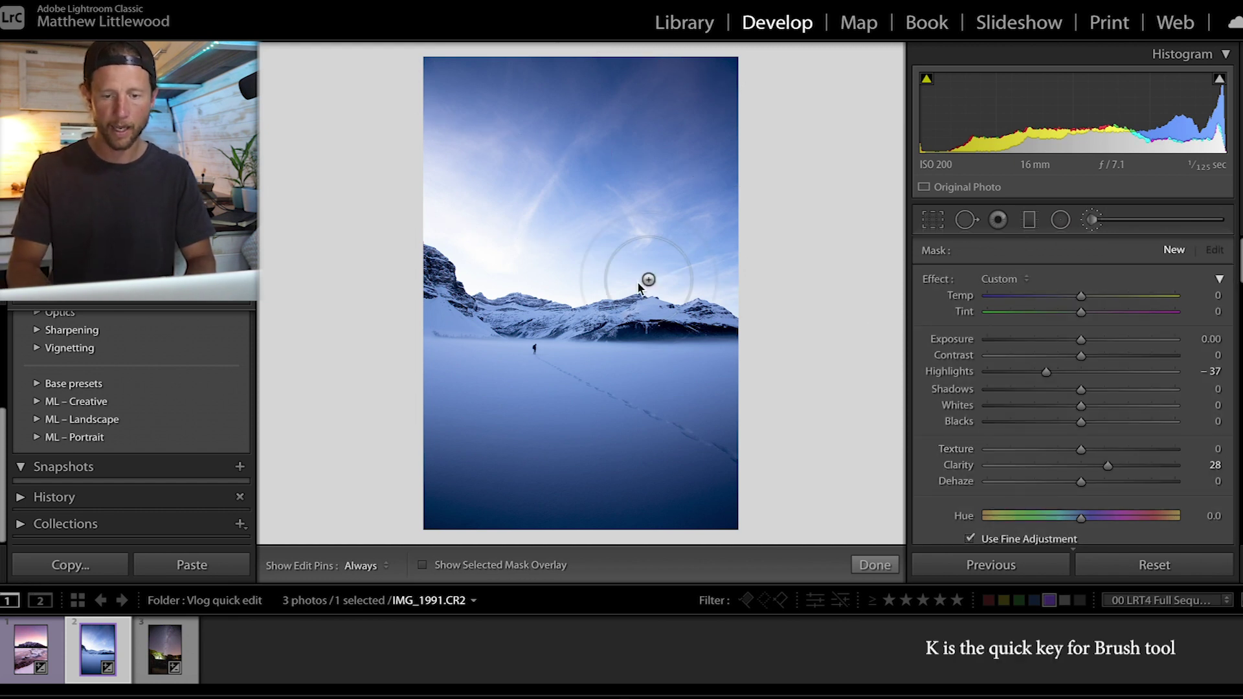
Brush Exposure +0.52 onto the snow around the hiker, check the effect with pins hidden, and finish.
key("h")
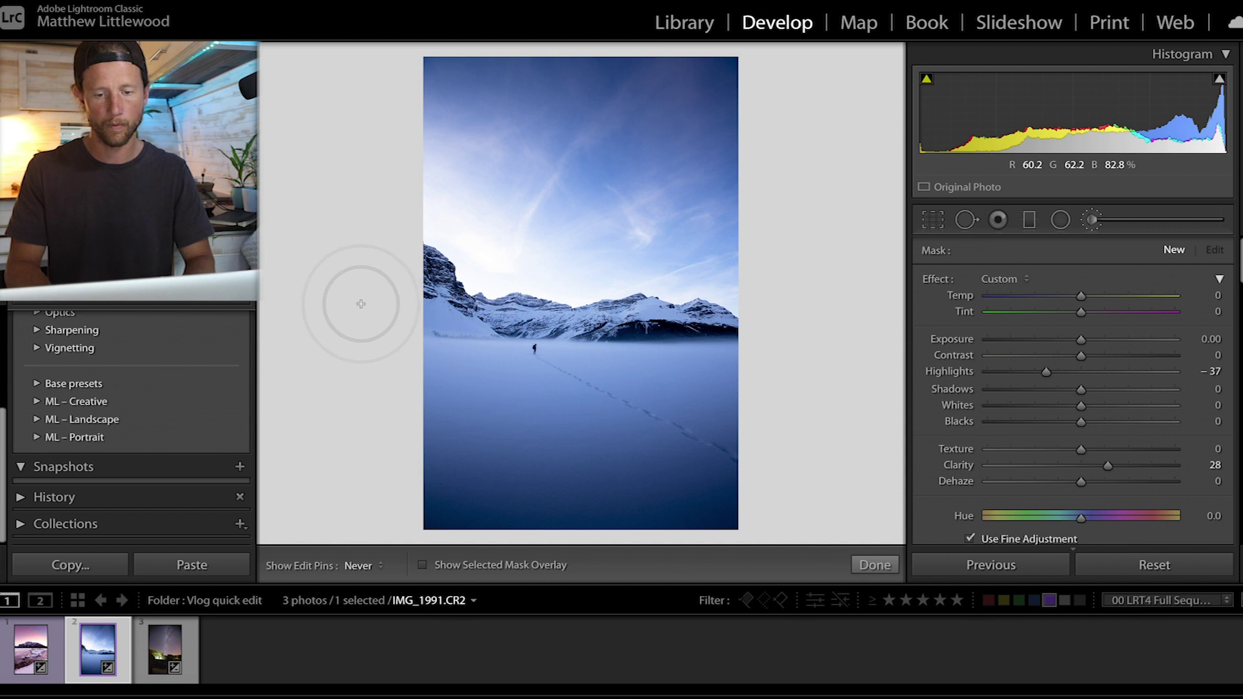
key("h")
left_click_drag(1081, 339, 1093, 342)
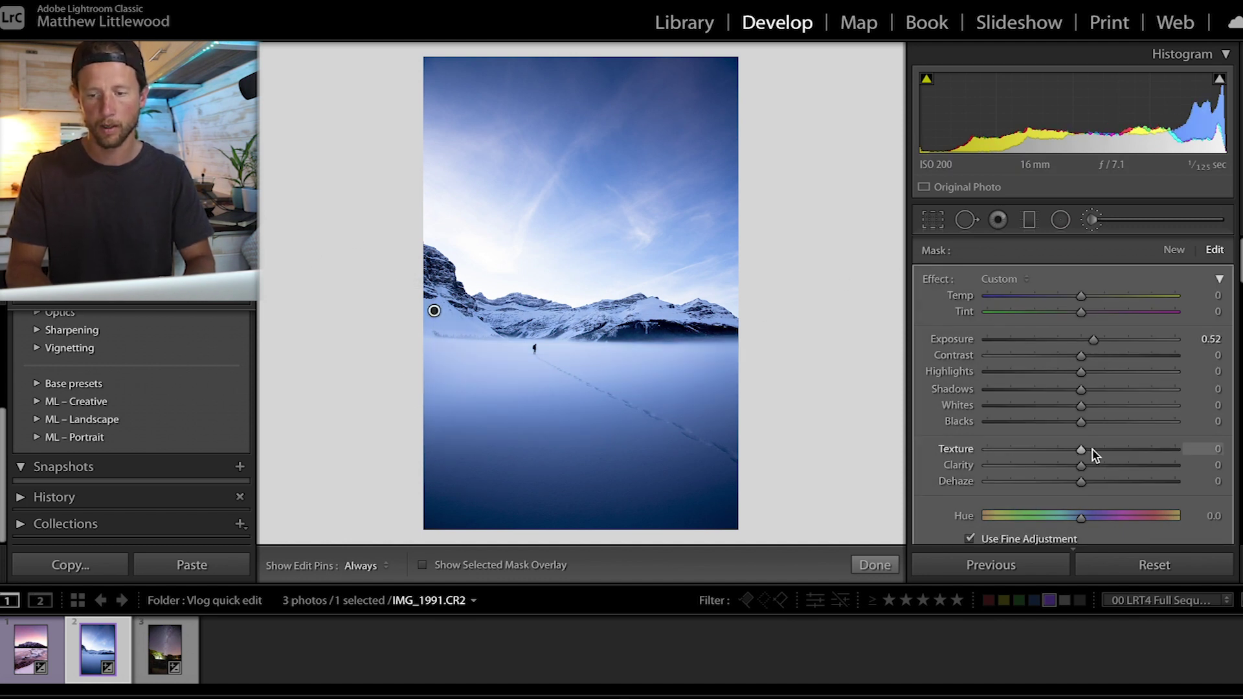
scroll(1091, 452, "down", 1)
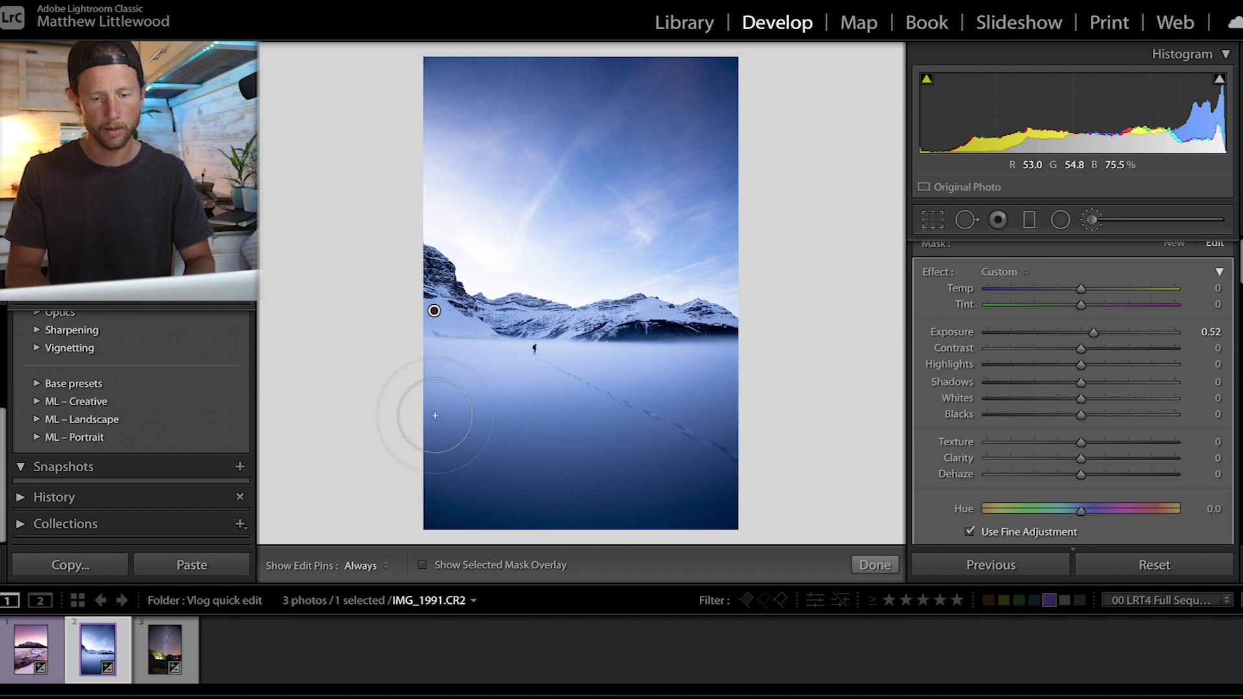
scroll(435, 416, "up", 8)
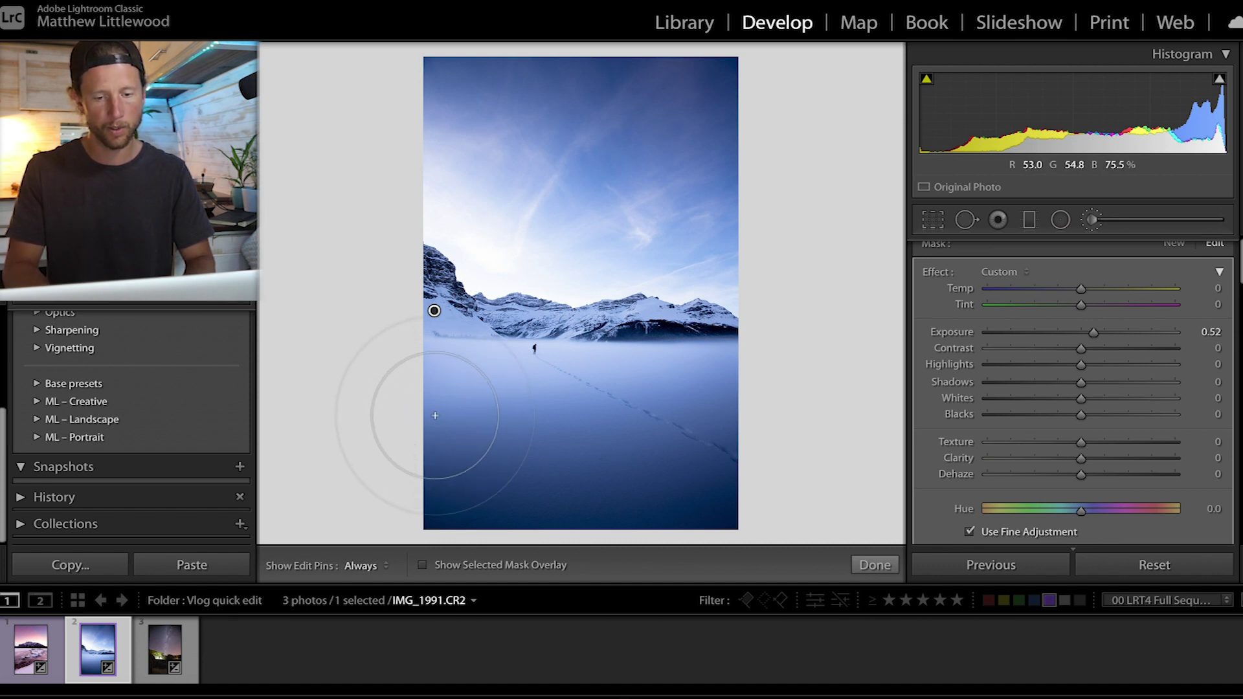
key("h")
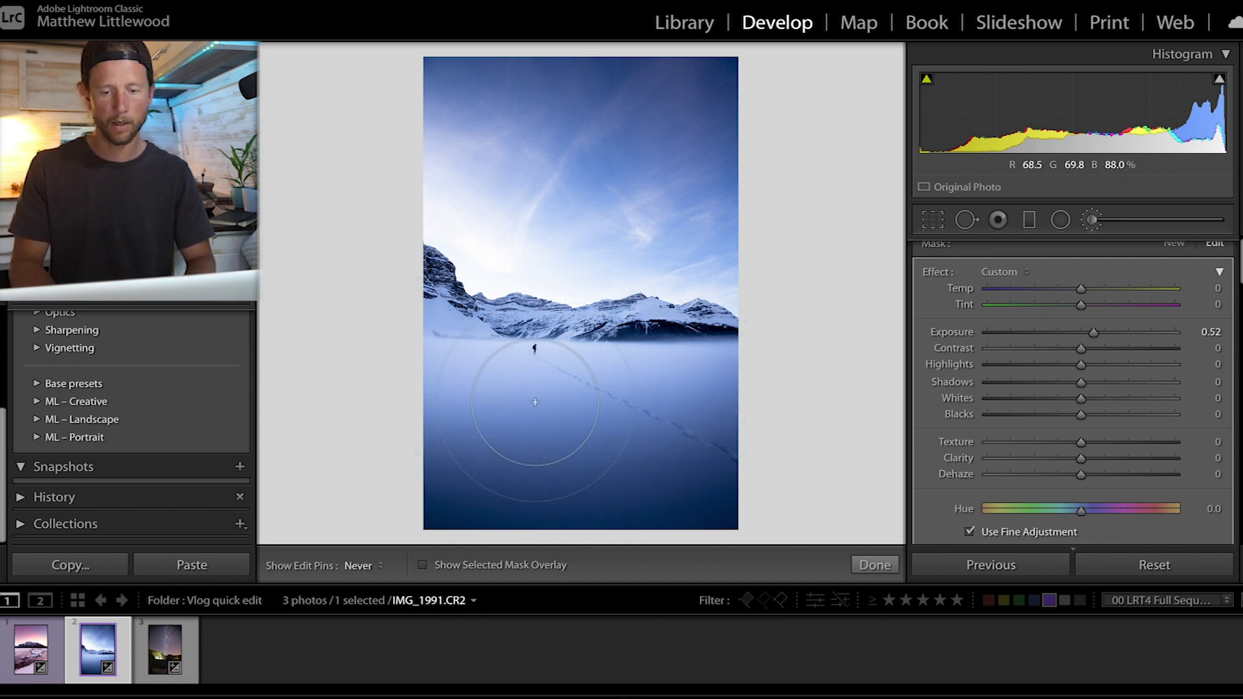
key("h")
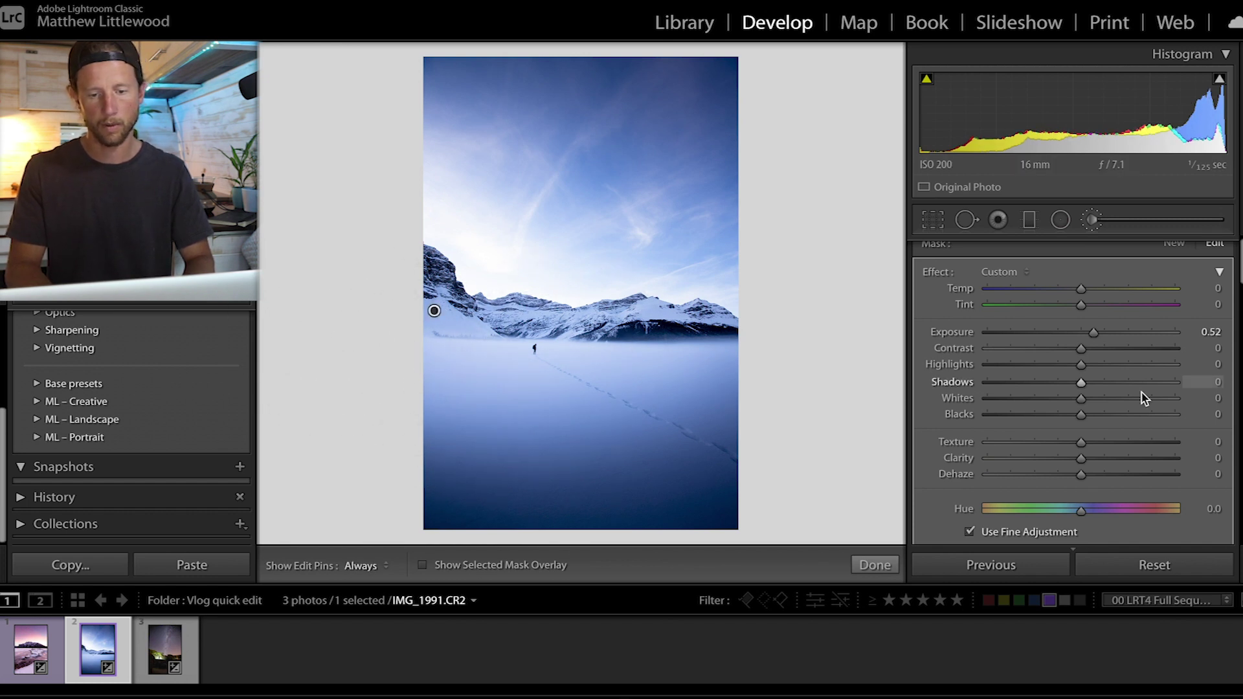
left_click(875, 564)
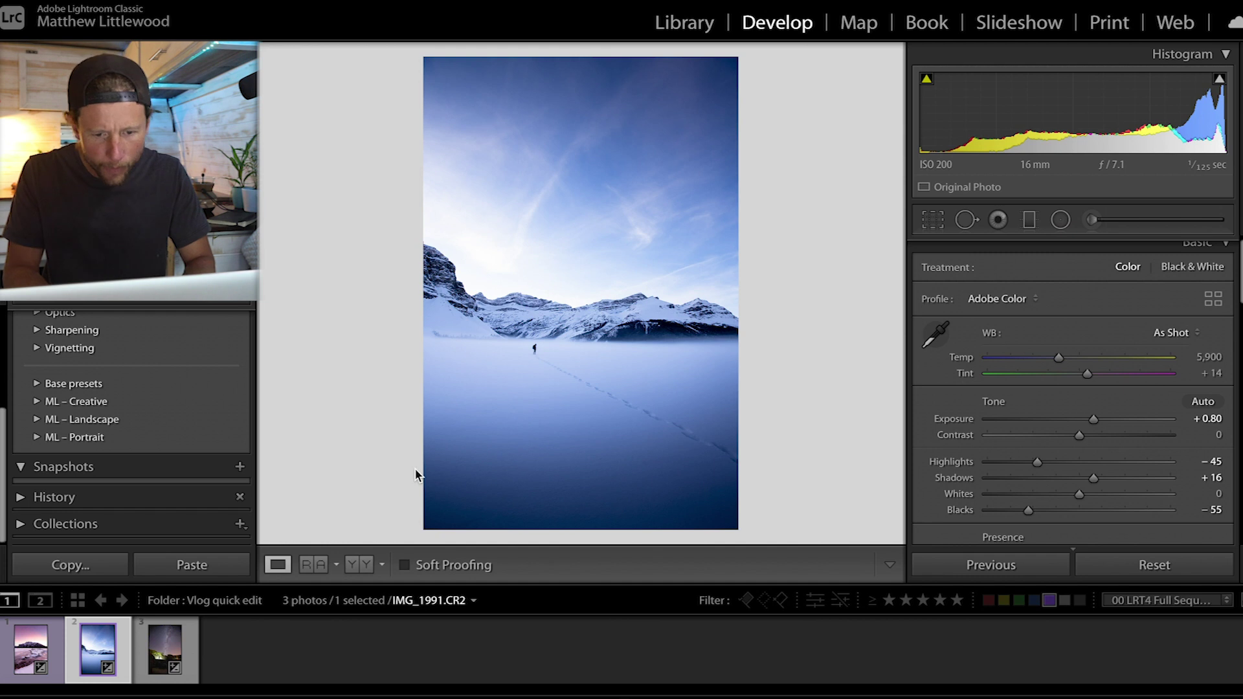
Inspect the hiker at 1:1, zoom back out to Fit, and scroll the panels to Lens Corrections.
left_click(562, 432)
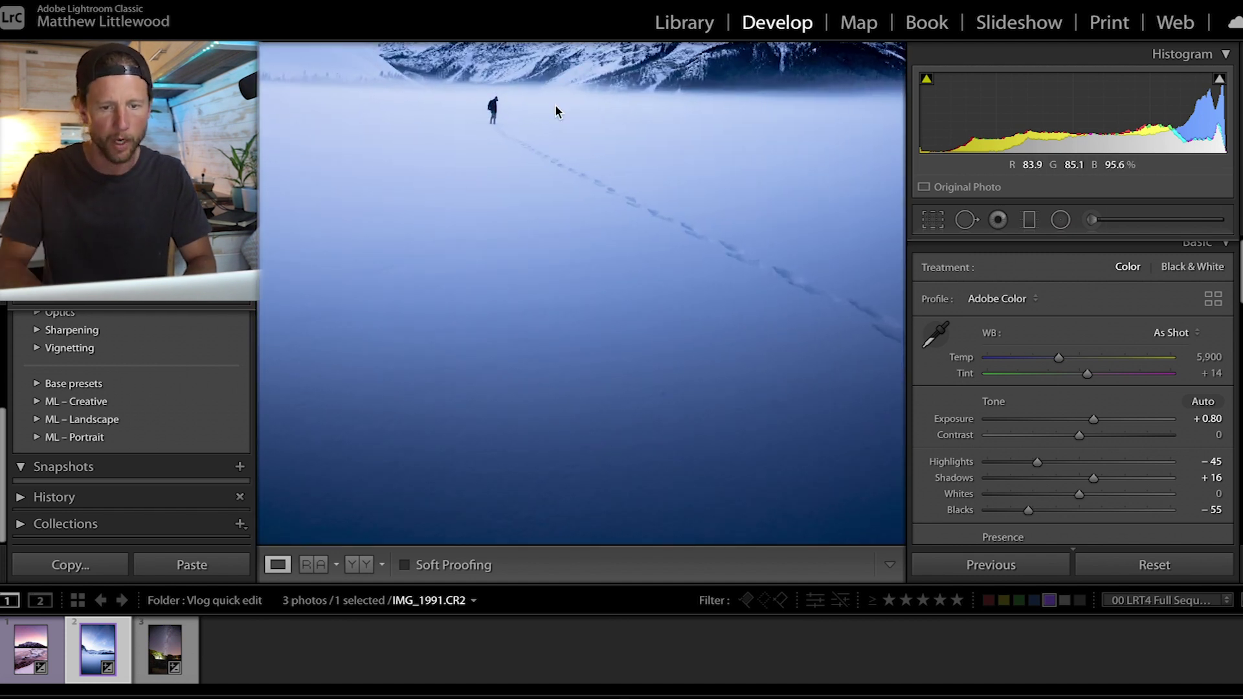
left_click(523, 123)
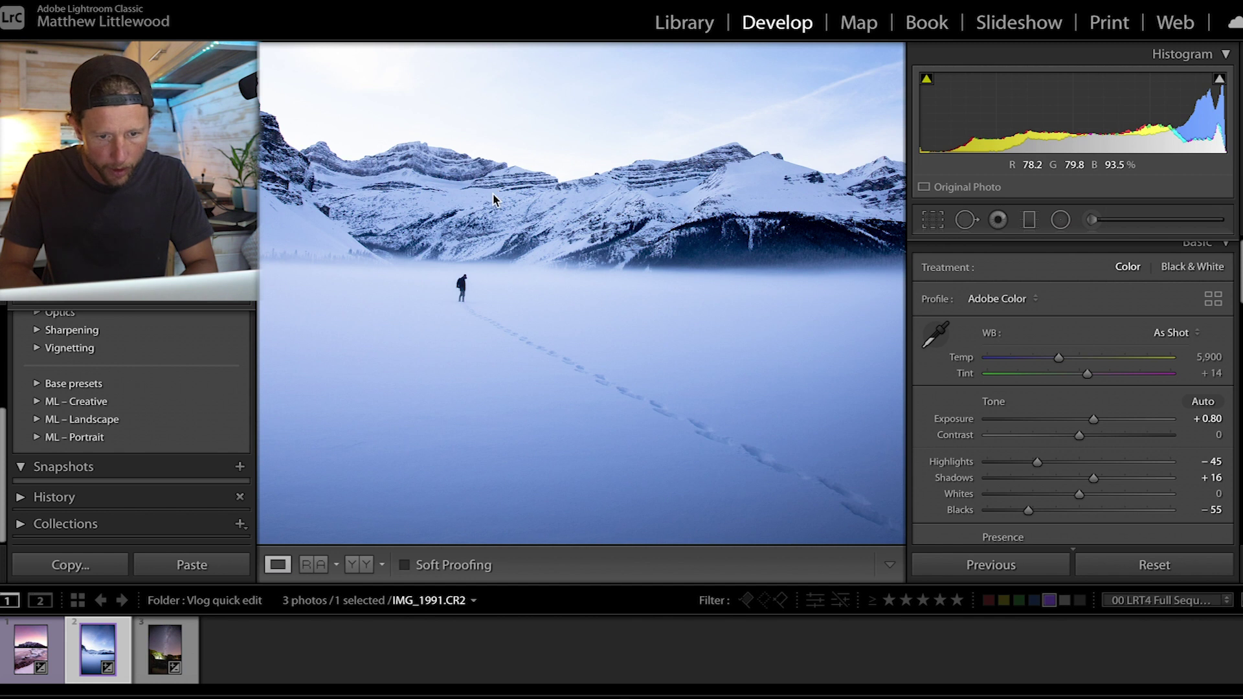
left_click(464, 232)
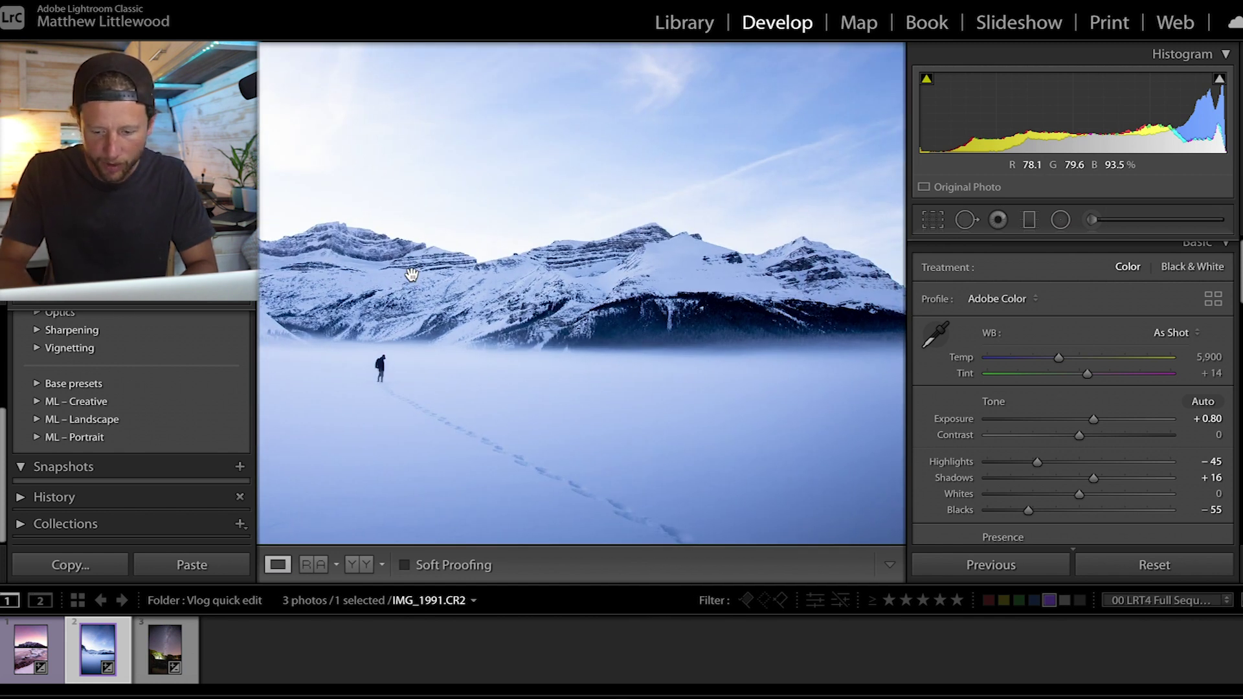
key("ctrl+minus")
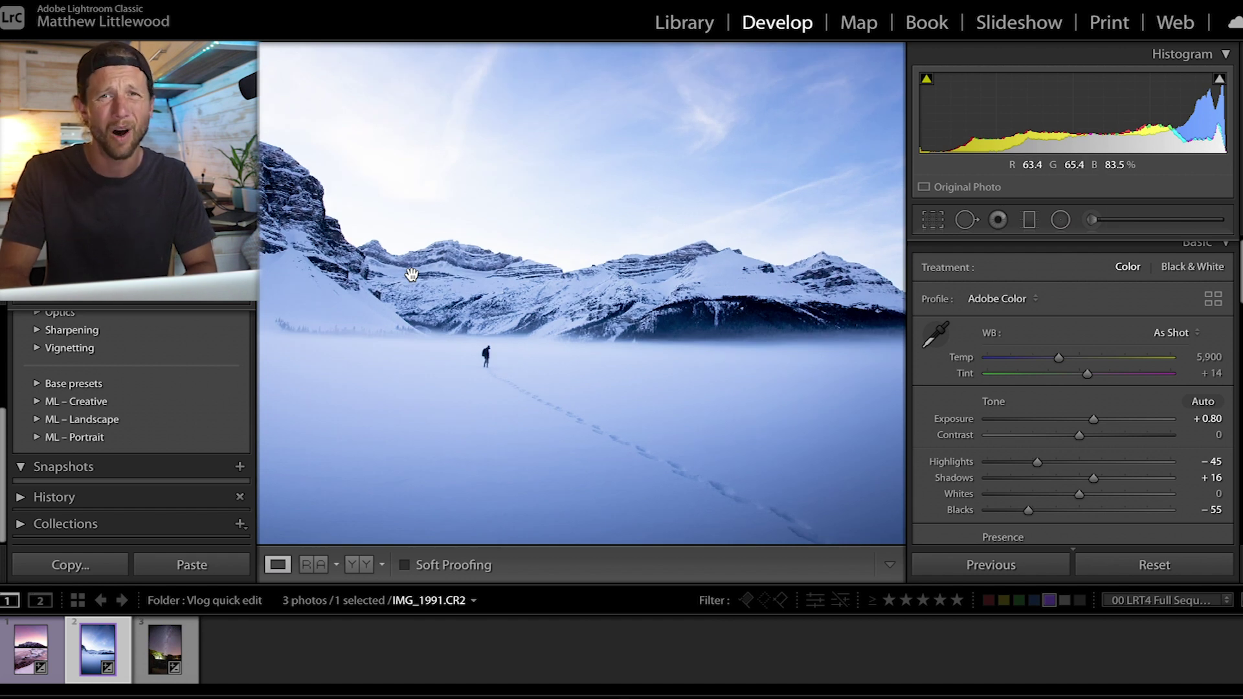
left_click(412, 274)
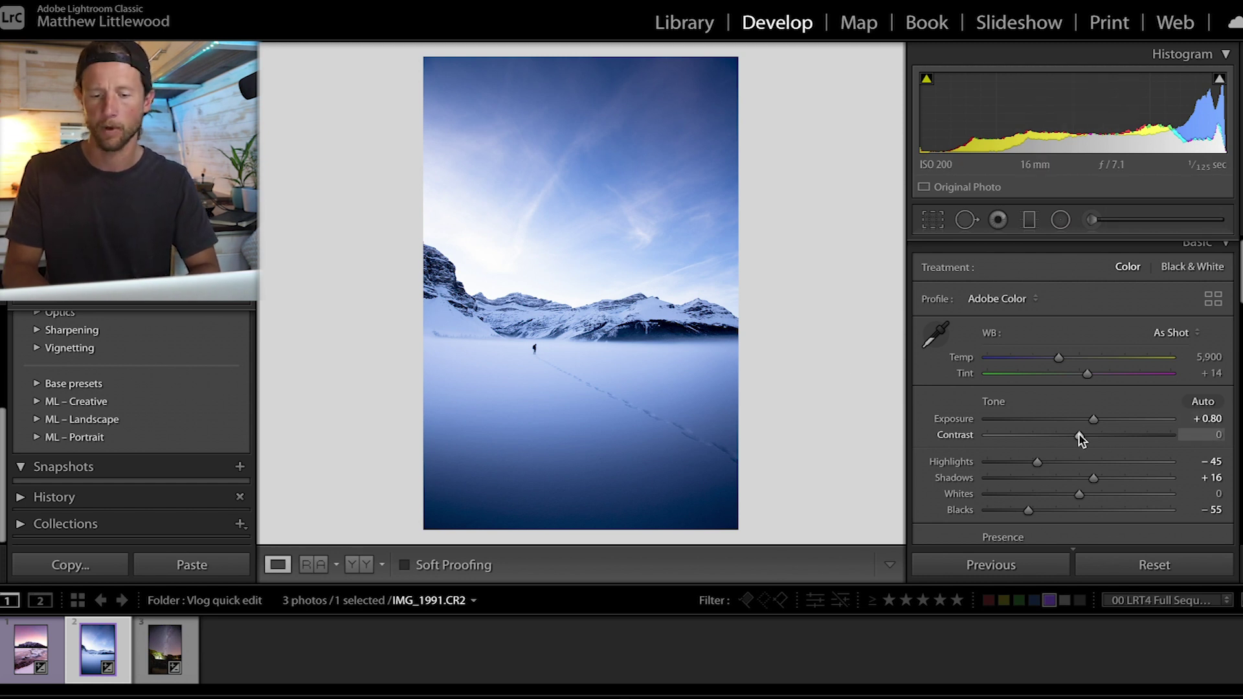
scroll(1080, 436, "down", 10)
scroll(1079, 438, "down", 8)
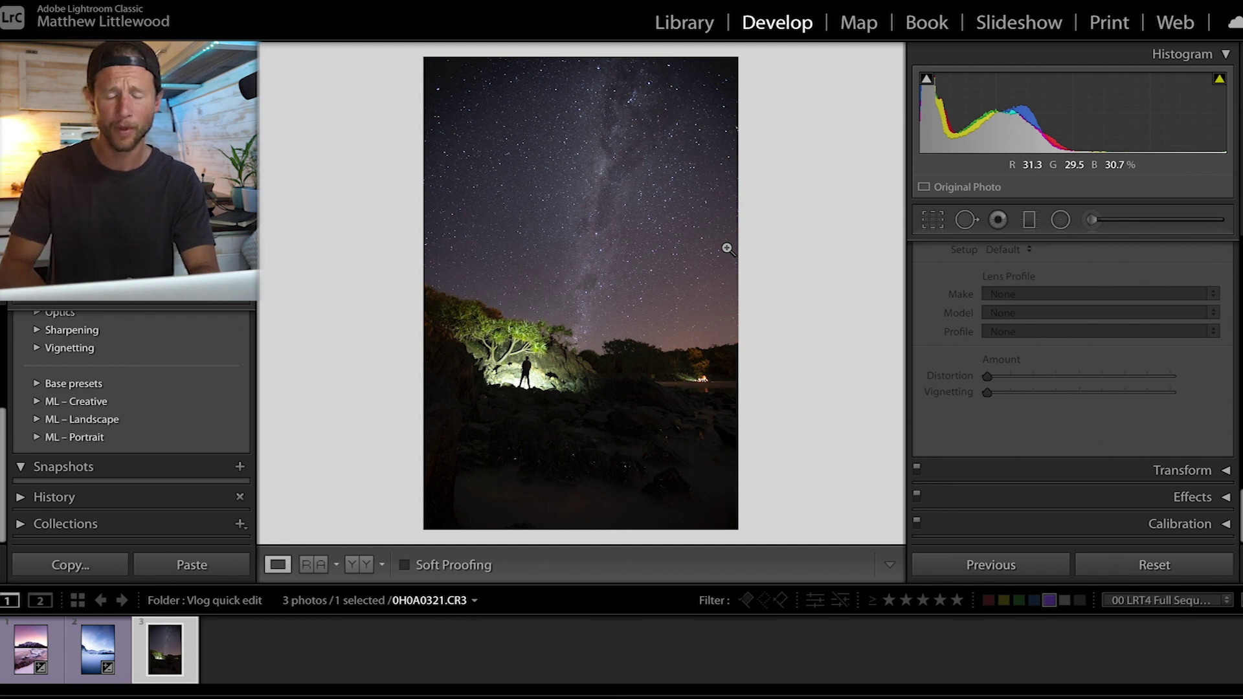
Set Detail sharpening to Amount 83 and Masking 91 so only edges are sharpened.
scroll(1053, 323, "up", 3)
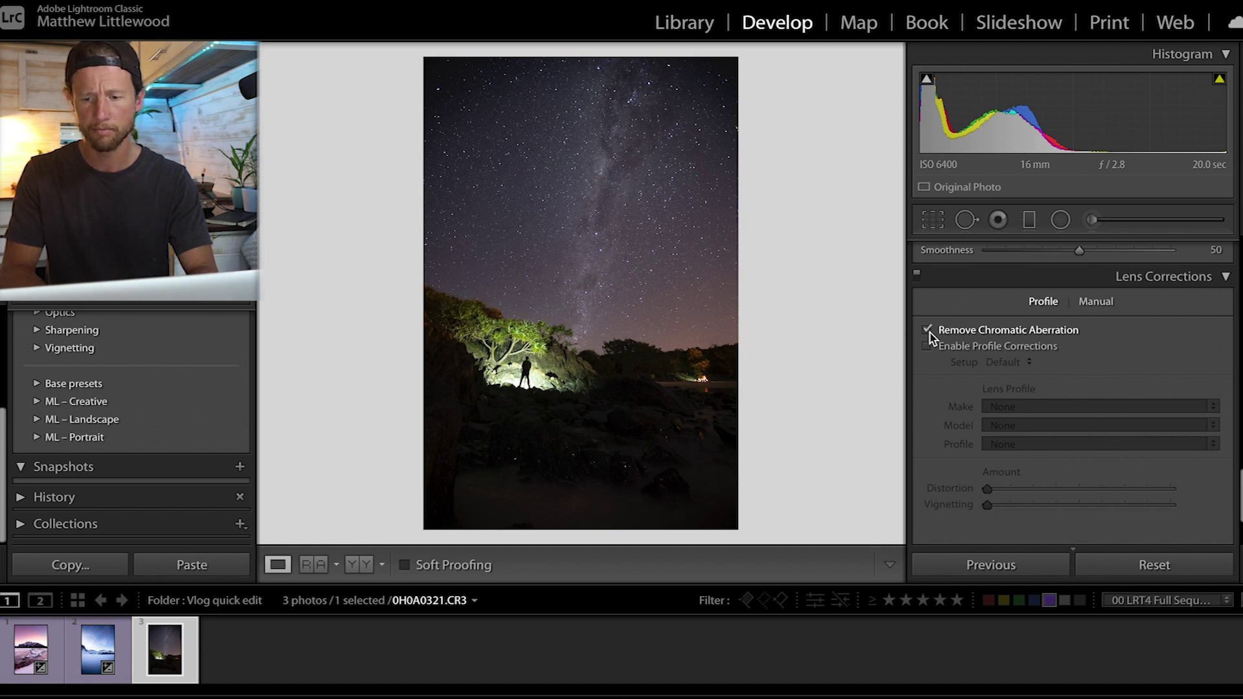
scroll(929, 335, "up", 5)
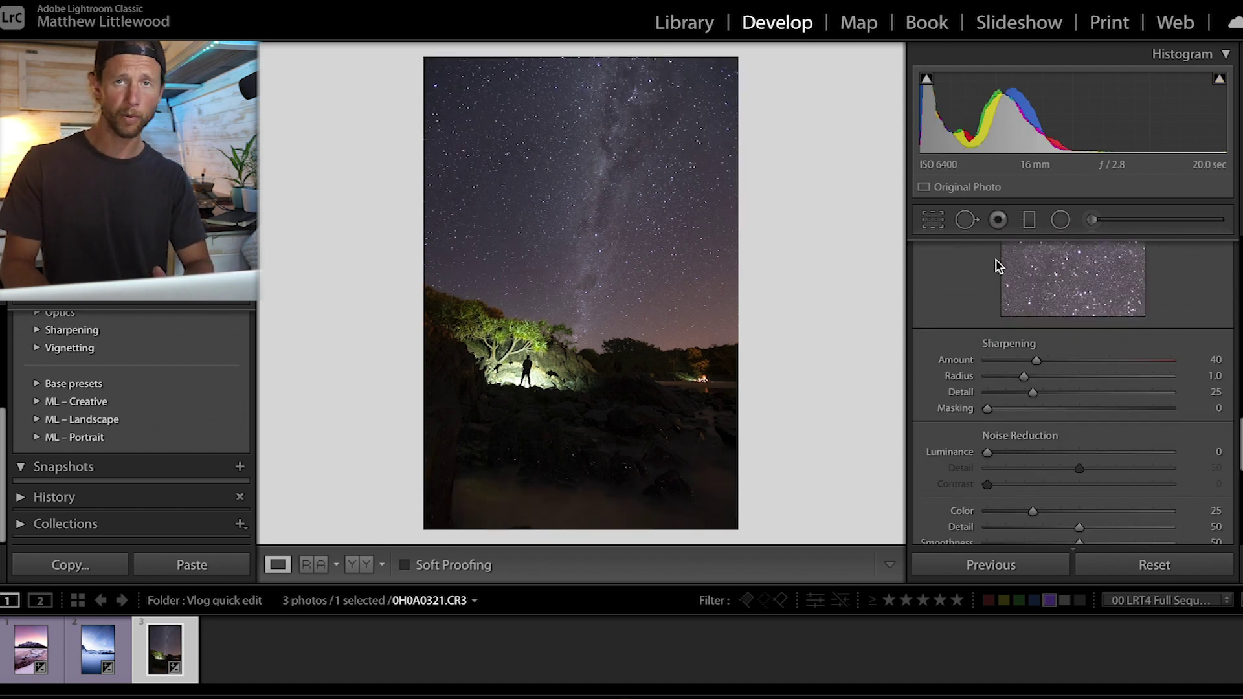
left_click(1088, 361)
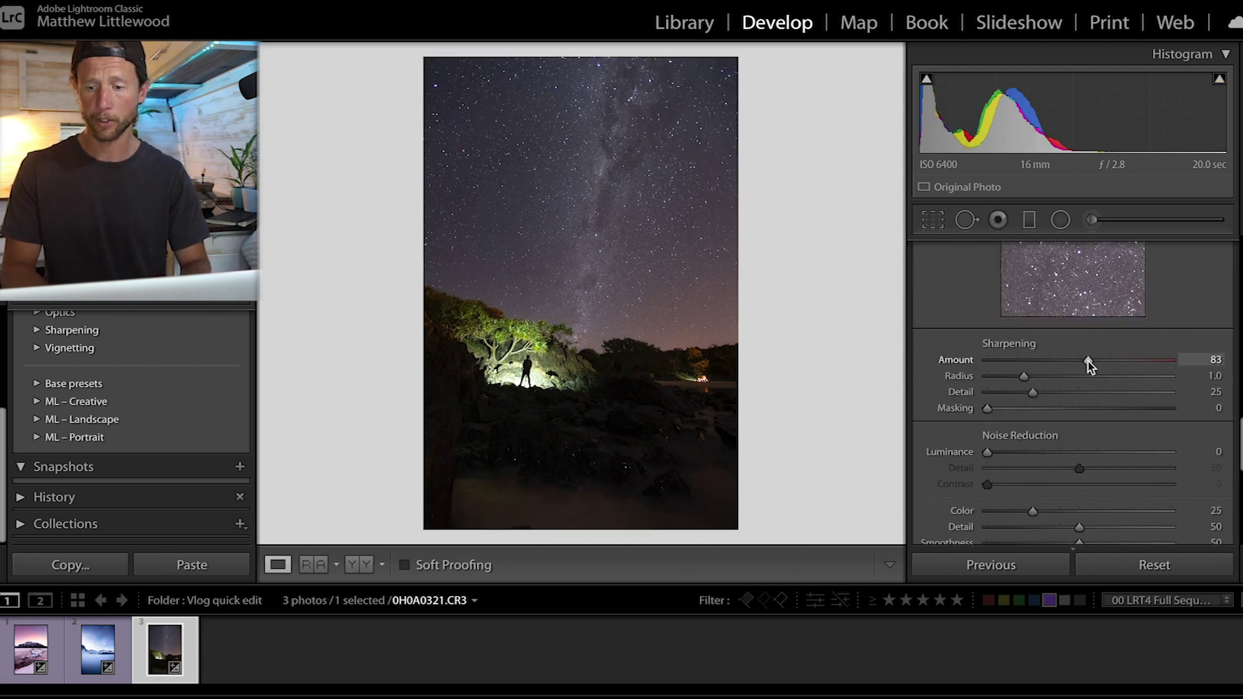
left_click(1083, 410, "alt")
left_click_drag(1084, 410, 1154, 420)
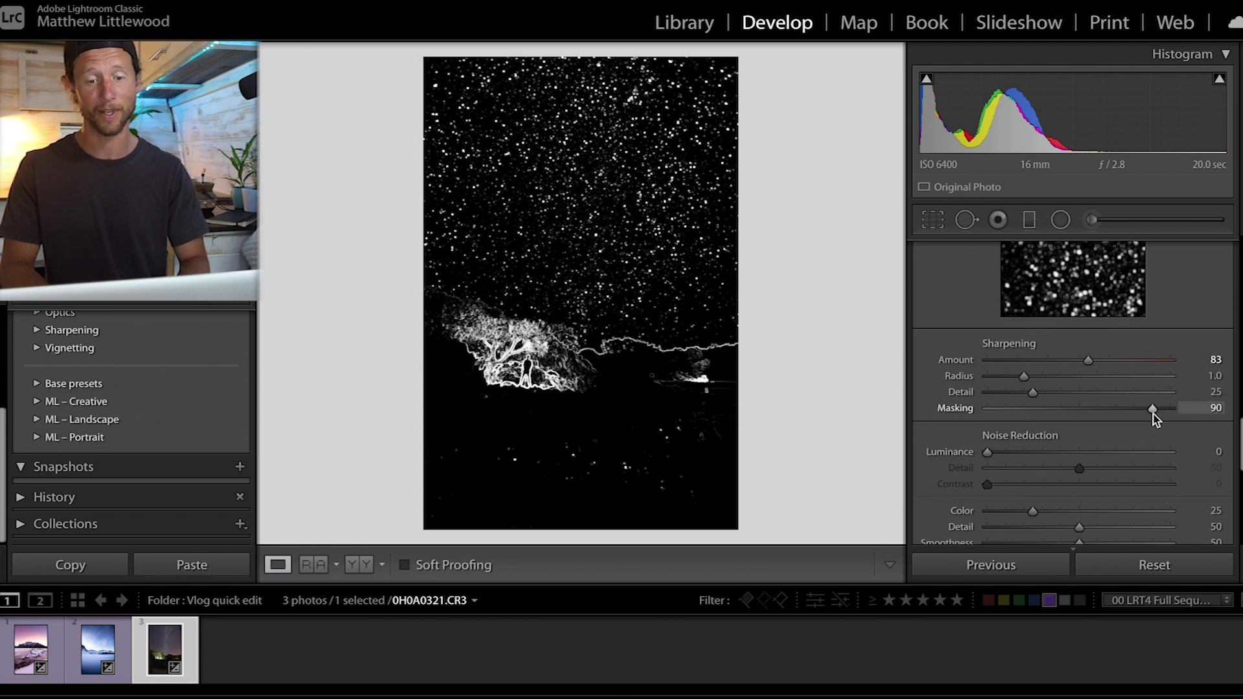
left_click_drag(1157, 419, 1156, 418)
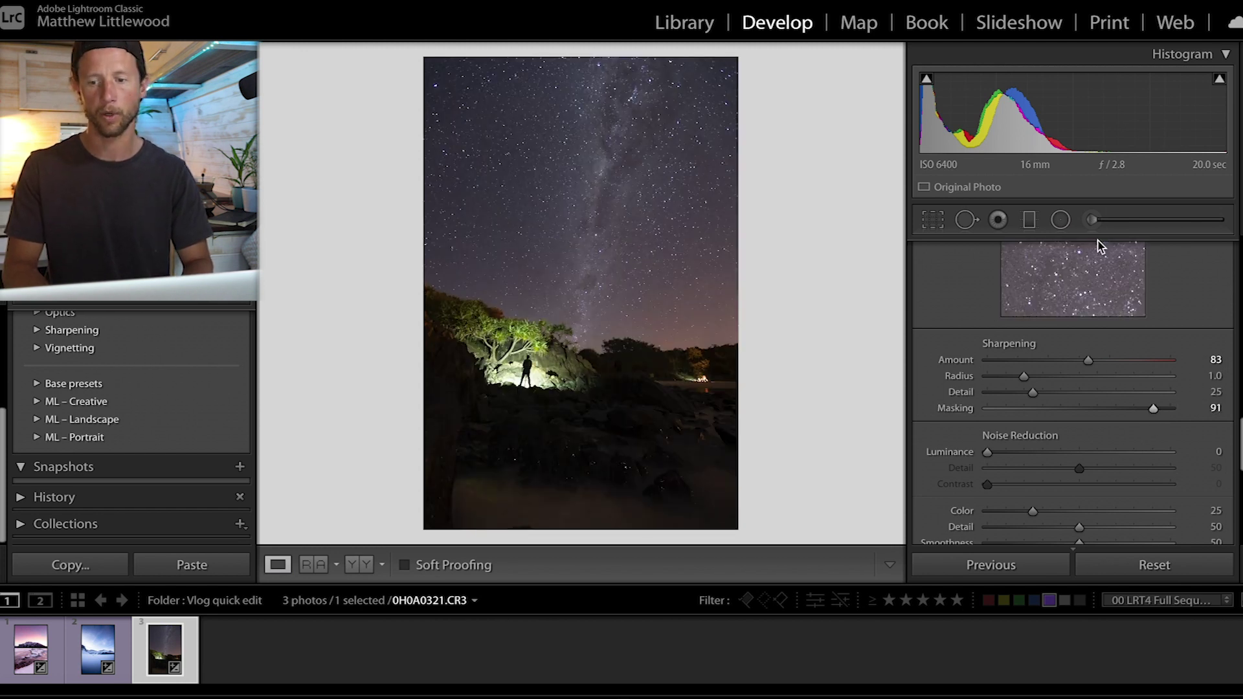
scroll(1098, 301, "up", 15)
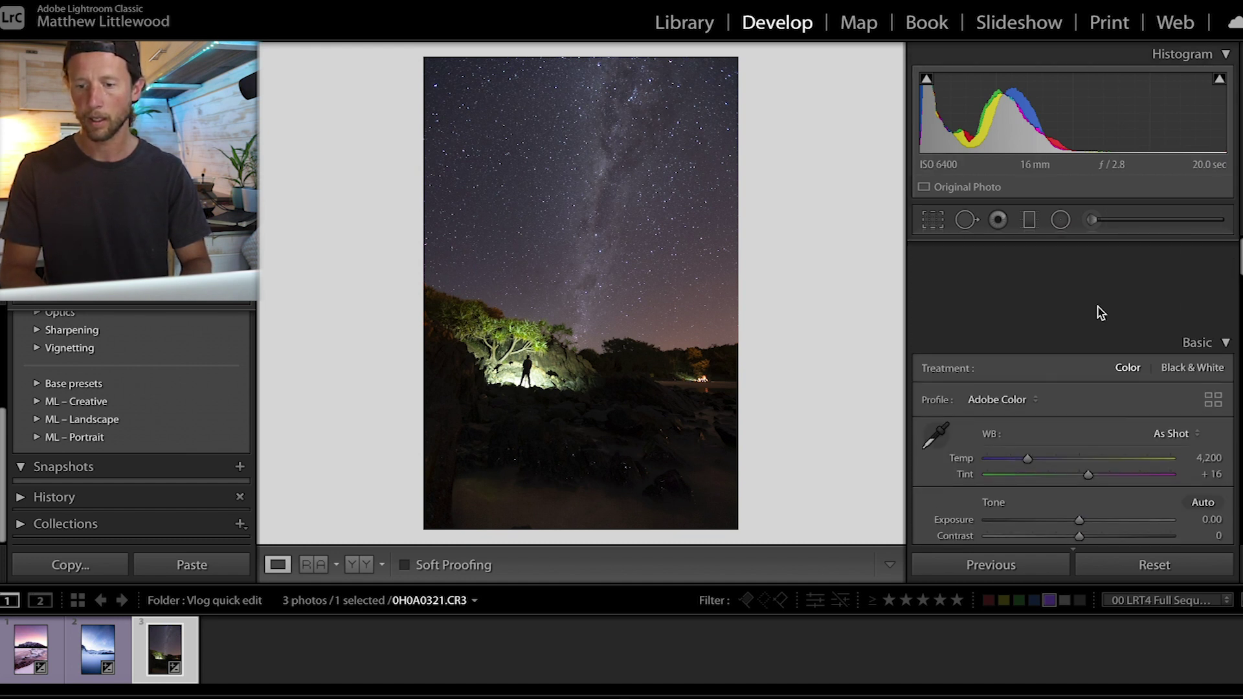
Set Exposure +0.60, Contrast +26 and Shadows +12 in the Basic panel.
scroll(1101, 313, "down", 3)
left_click_drag(1082, 429, 1094, 432)
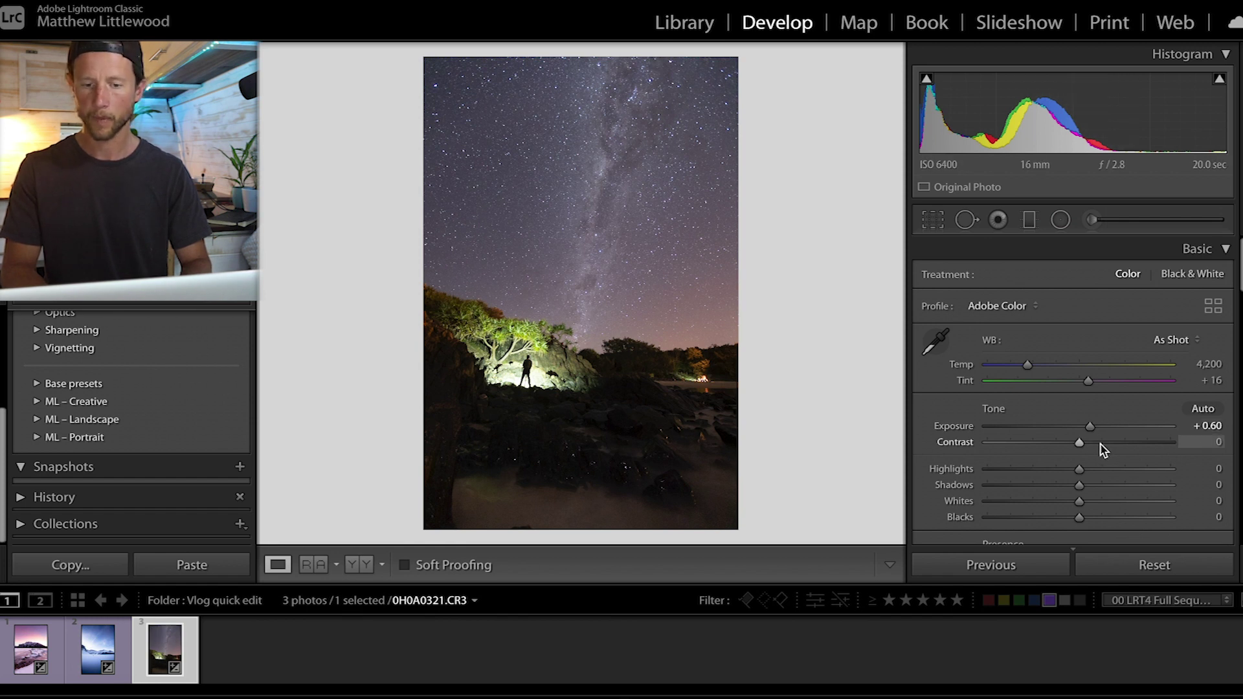
left_click(1101, 444)
left_click_drag(1103, 447, 1049, 475)
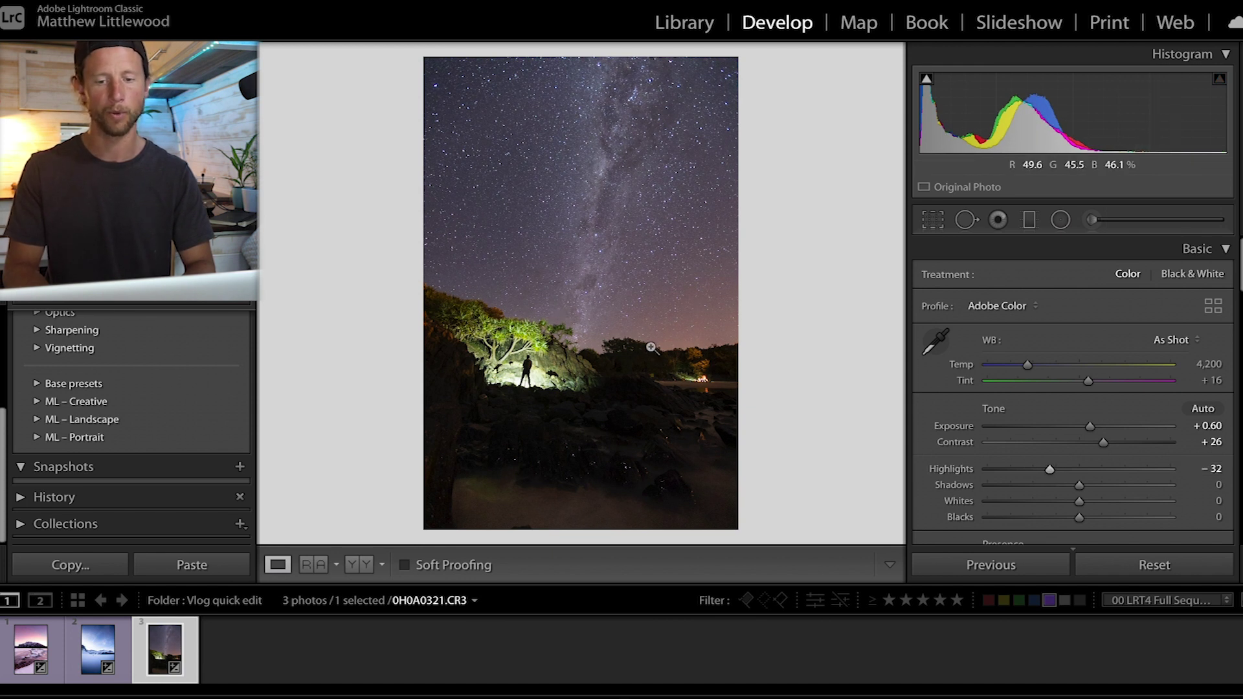
left_click_drag(1084, 488, 1094, 488)
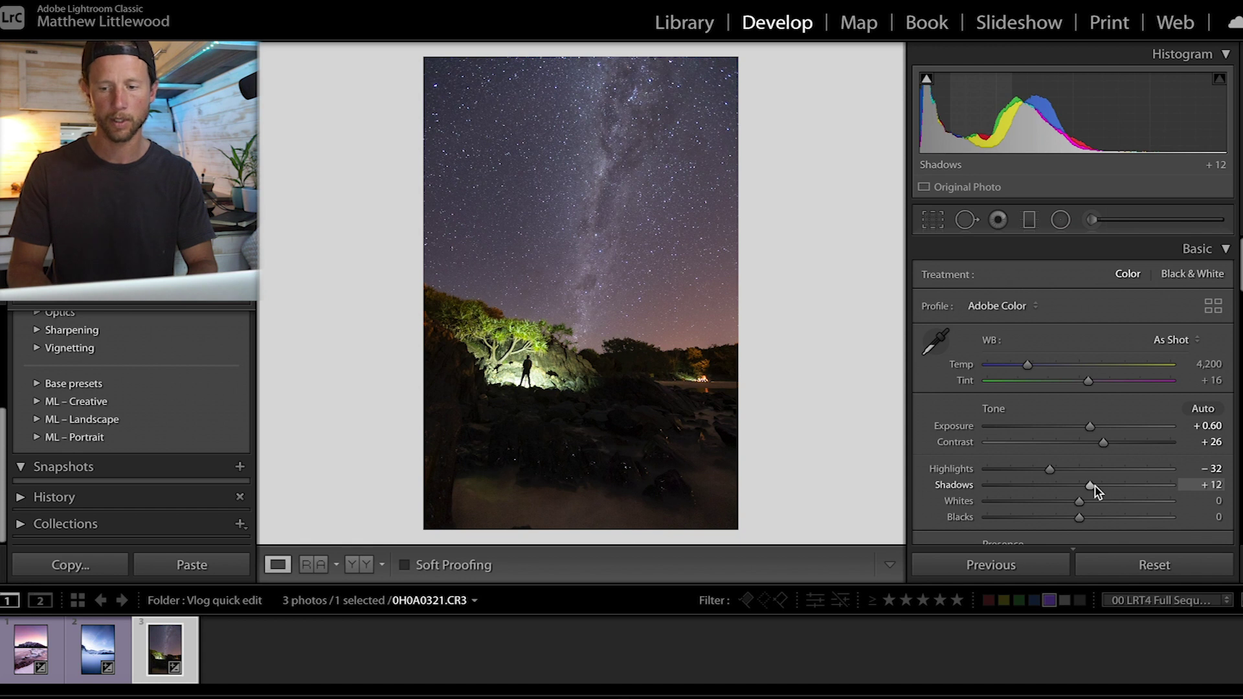
Lower Clarity to −25 and add Dehaze of about +6.
scroll(1094, 492, "down", 5)
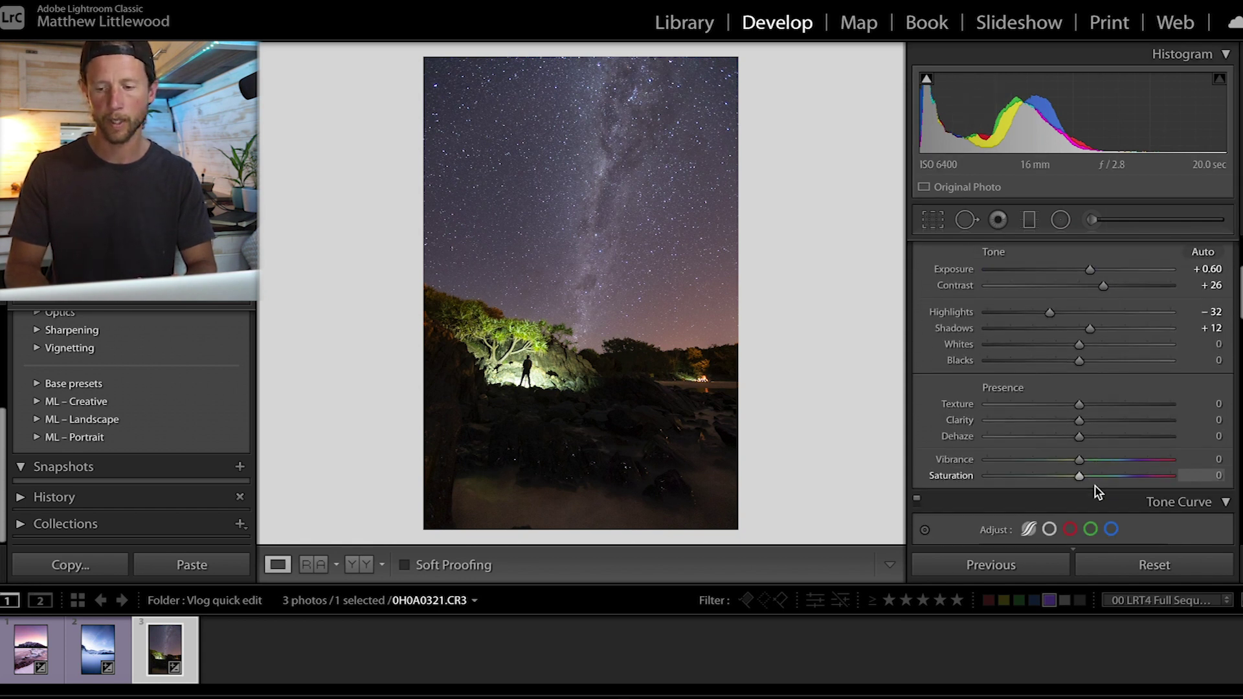
left_click_drag(1077, 387, 1058, 391)
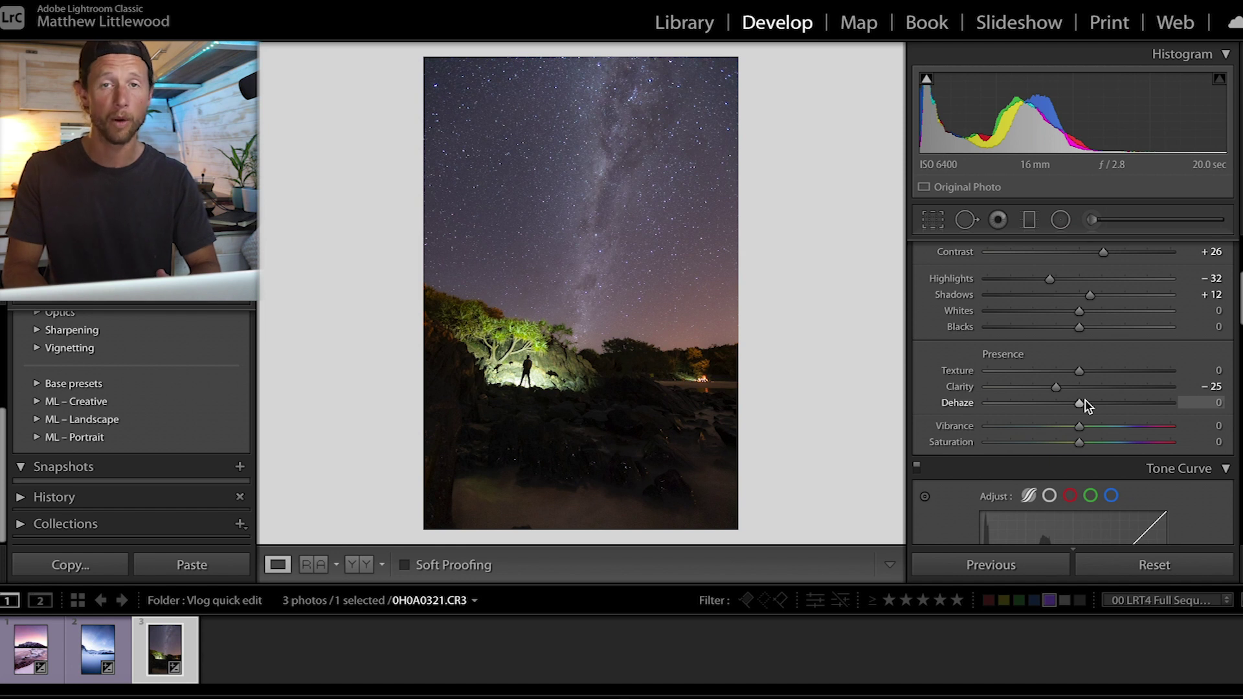
left_click_drag(1082, 406, 1086, 405)
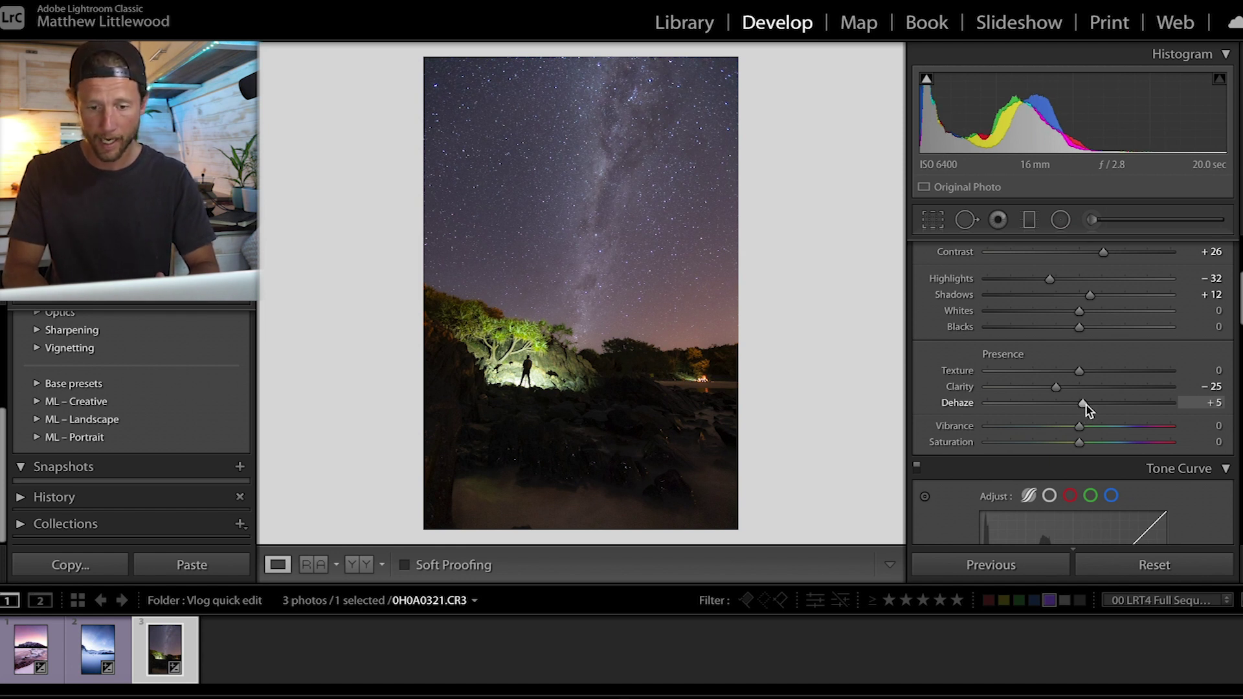
left_click_drag(1086, 406, 1090, 406)
scroll(1090, 405, "down", 5)
Set the Tone Curve regions to Highlights +94, Lights +16 and Shadows −11, shifting the split point.
scroll(1090, 405, "down", 2)
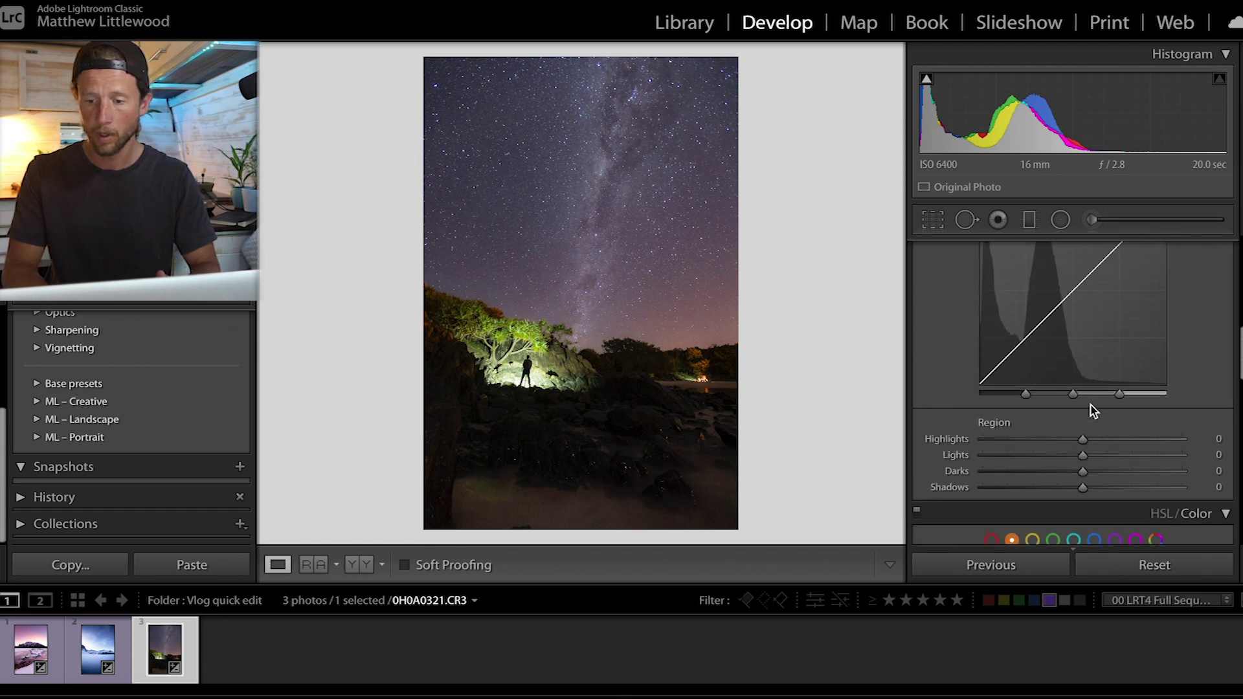
mouse_move(1083, 453)
left_mouse_down()
mouse_move(1073, 455)
mouse_move(1086, 456)
left_mouse_up()
mouse_move(1121, 393)
left_mouse_down()
mouse_move(1110, 396)
mouse_move(1127, 397)
left_mouse_up()
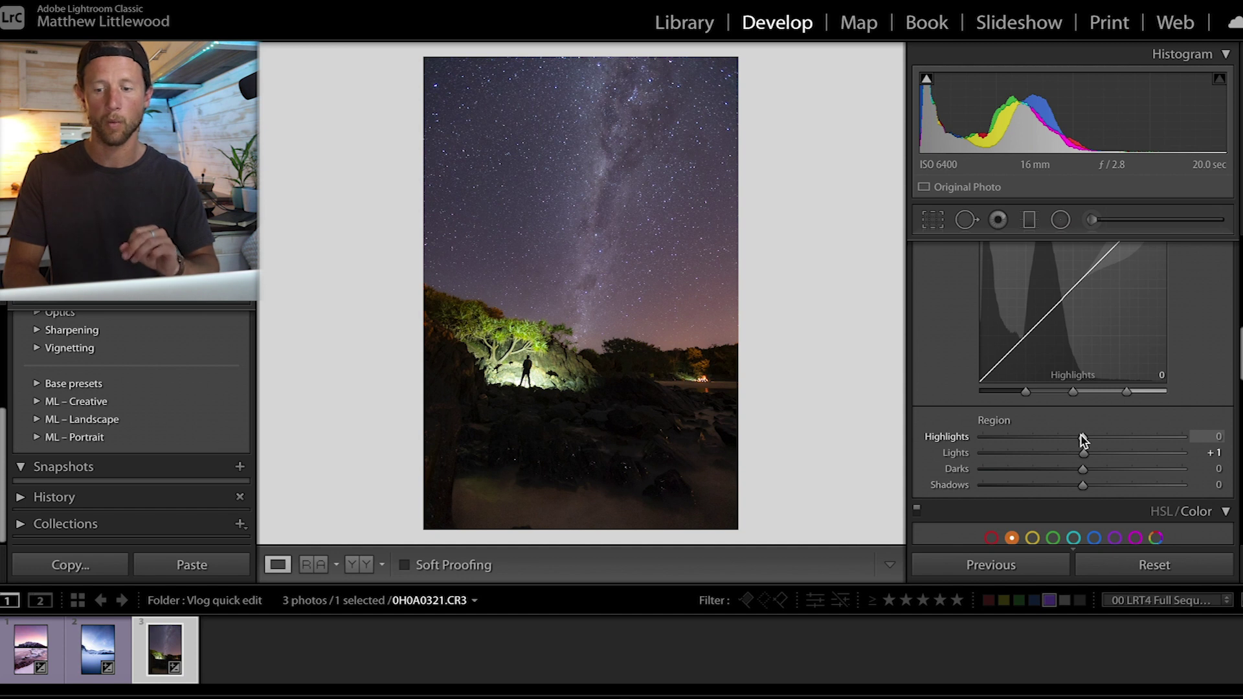
left_click_drag(1082, 438, 1174, 440)
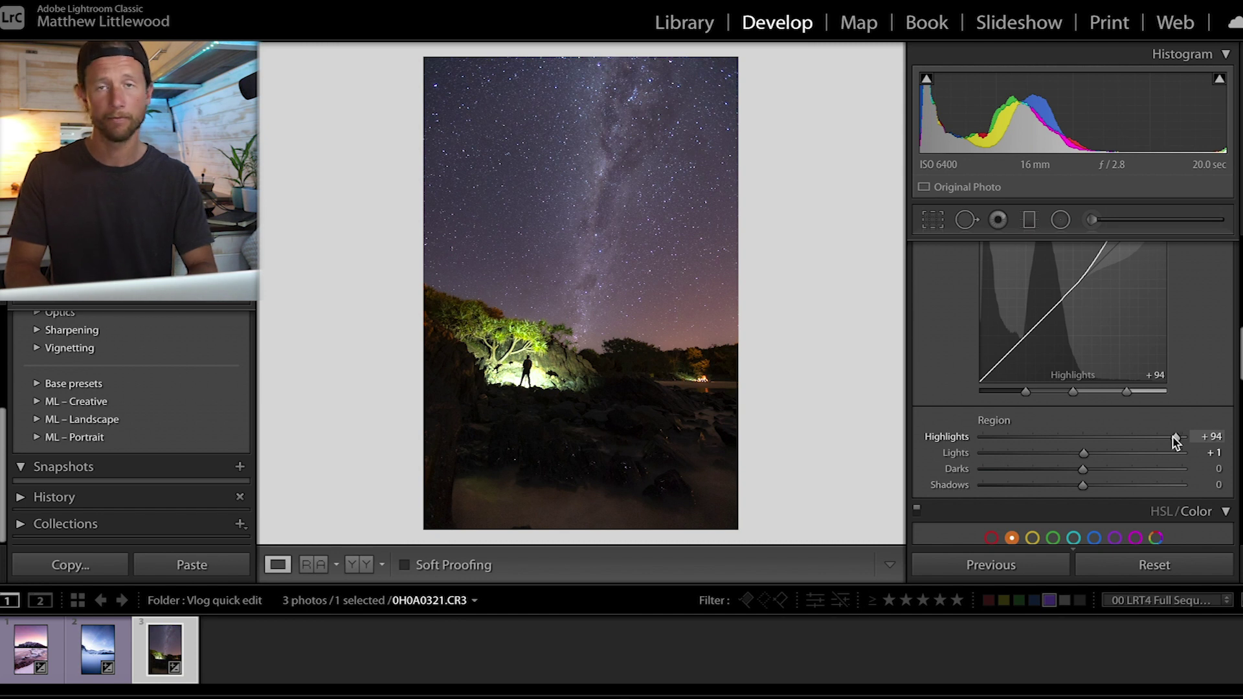
left_click_drag(1083, 452, 1099, 453)
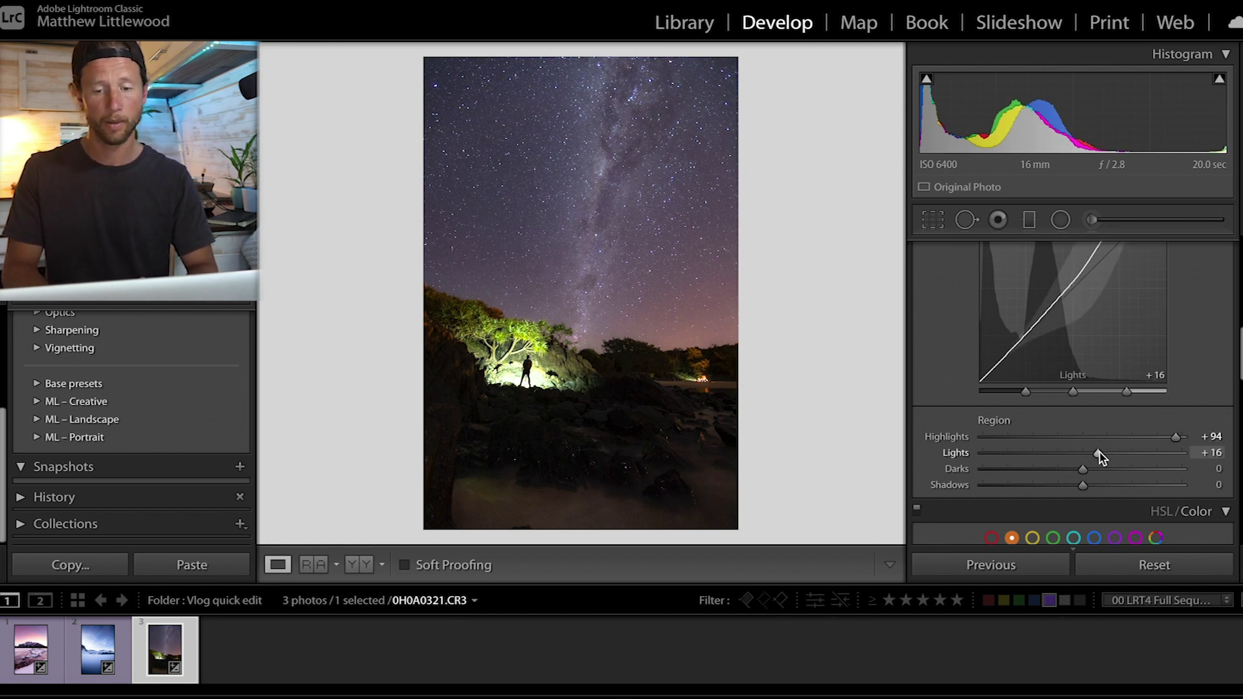
left_click_drag(1026, 391, 978, 403)
left_click_drag(1082, 486, 1075, 495)
Cool the white balance Temp to 3,963.
scroll(1052, 497, "up", 5)
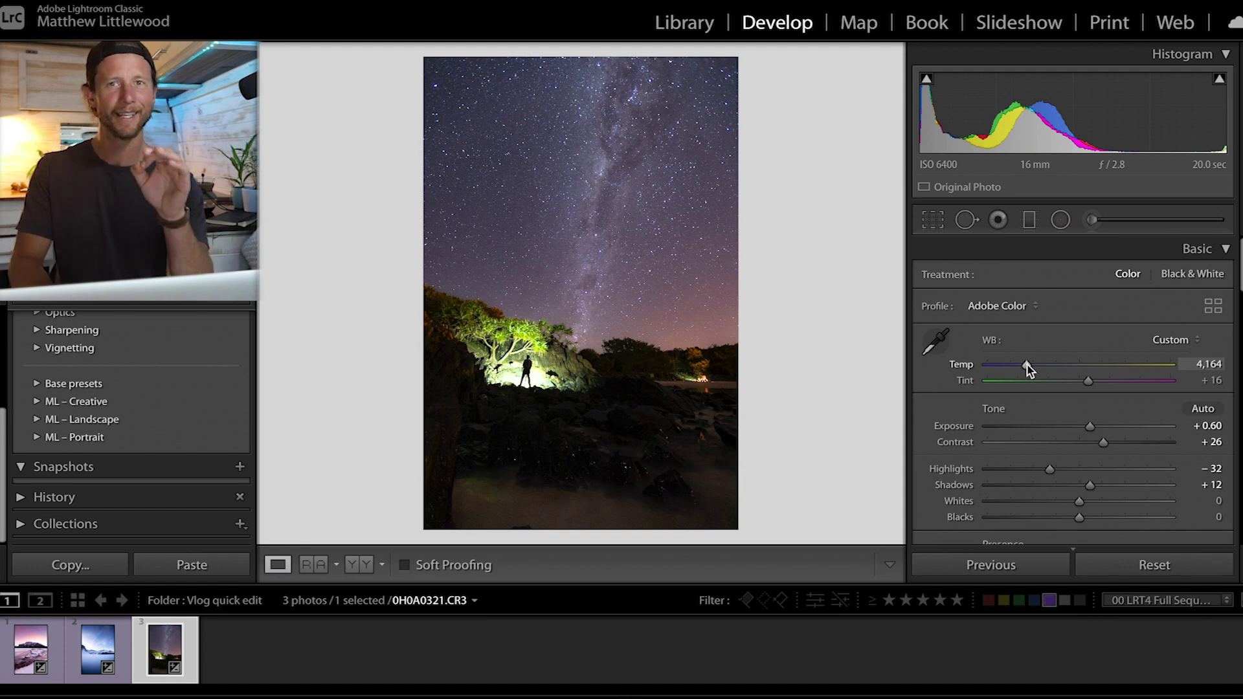
left_click_drag(1028, 365, 1023, 366)
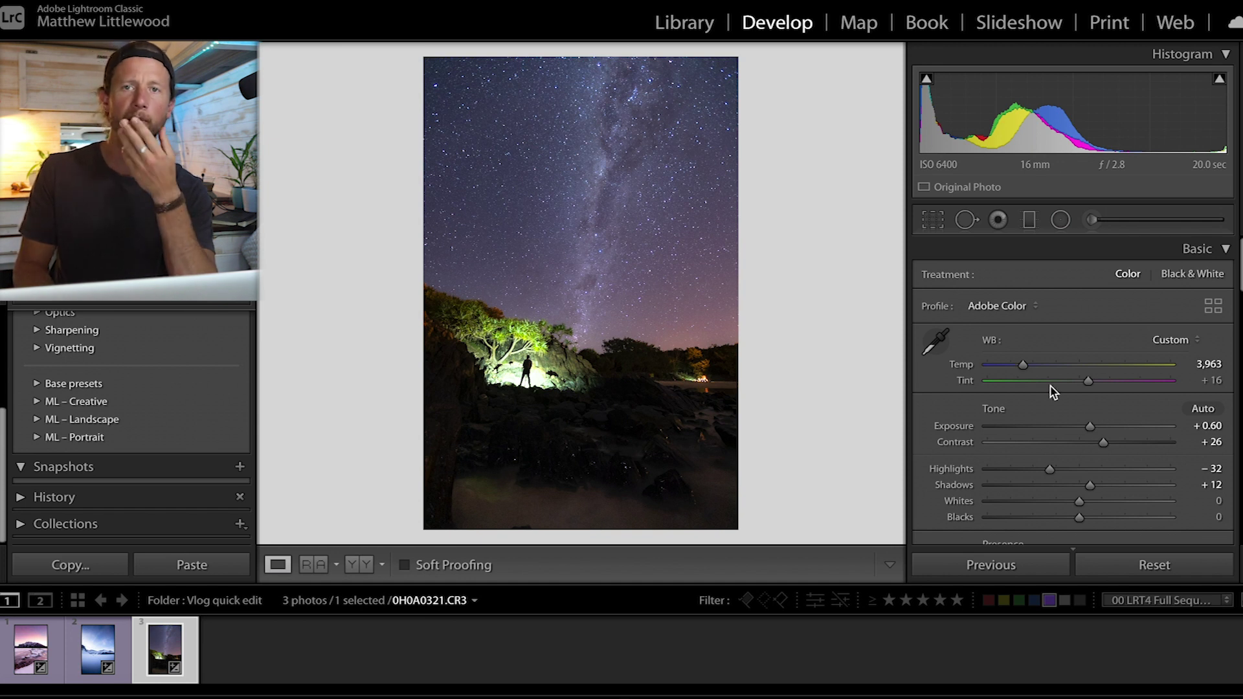
key("k")
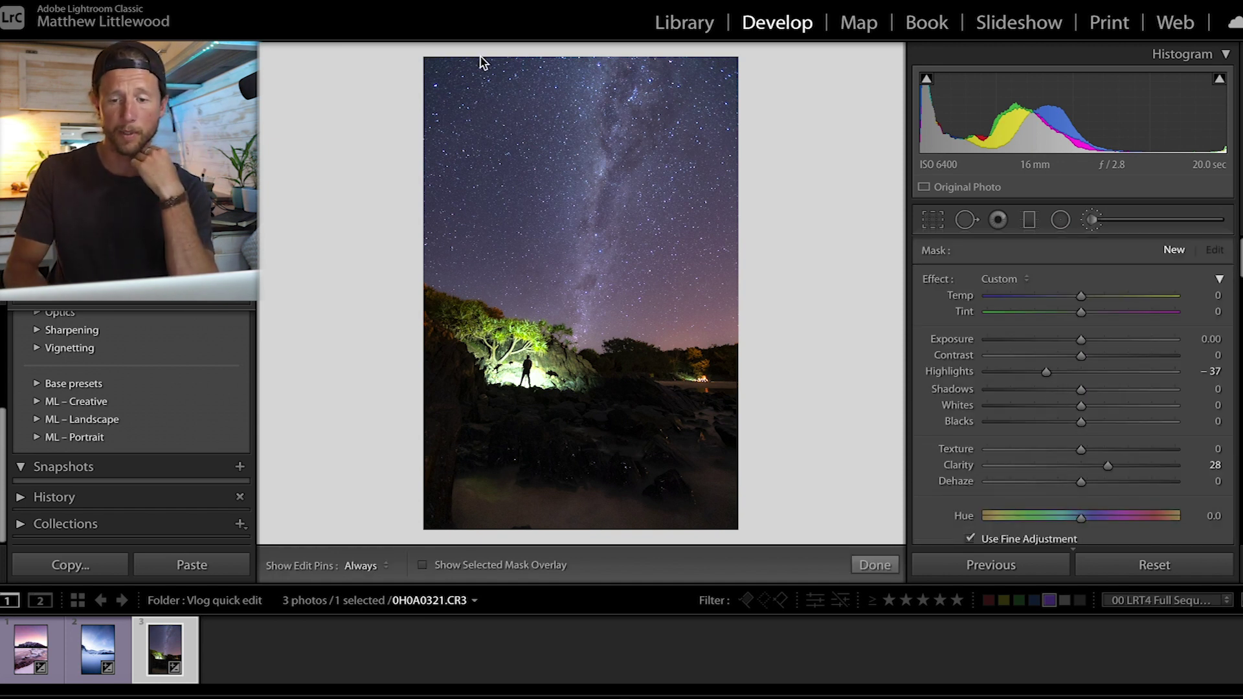
Paint the top-left sky corner with Exposure −0.35 and Clarity −61, then finish the brush.
scroll(495, 201, "down", 2)
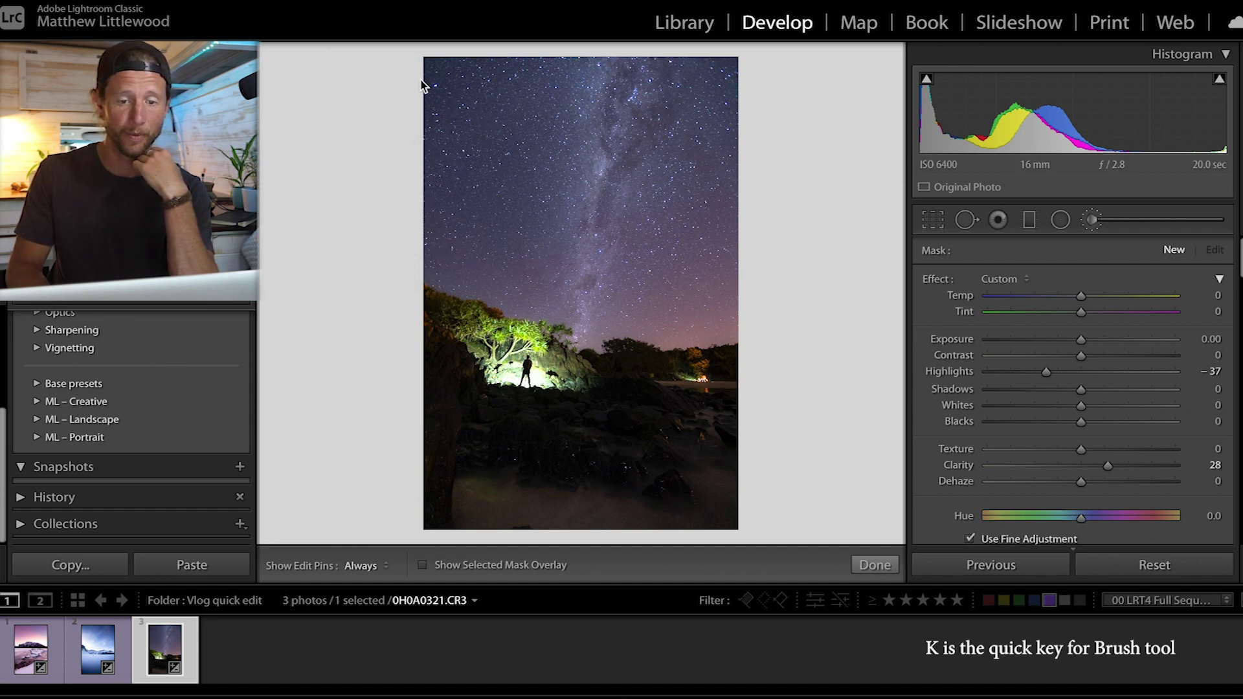
key("h")
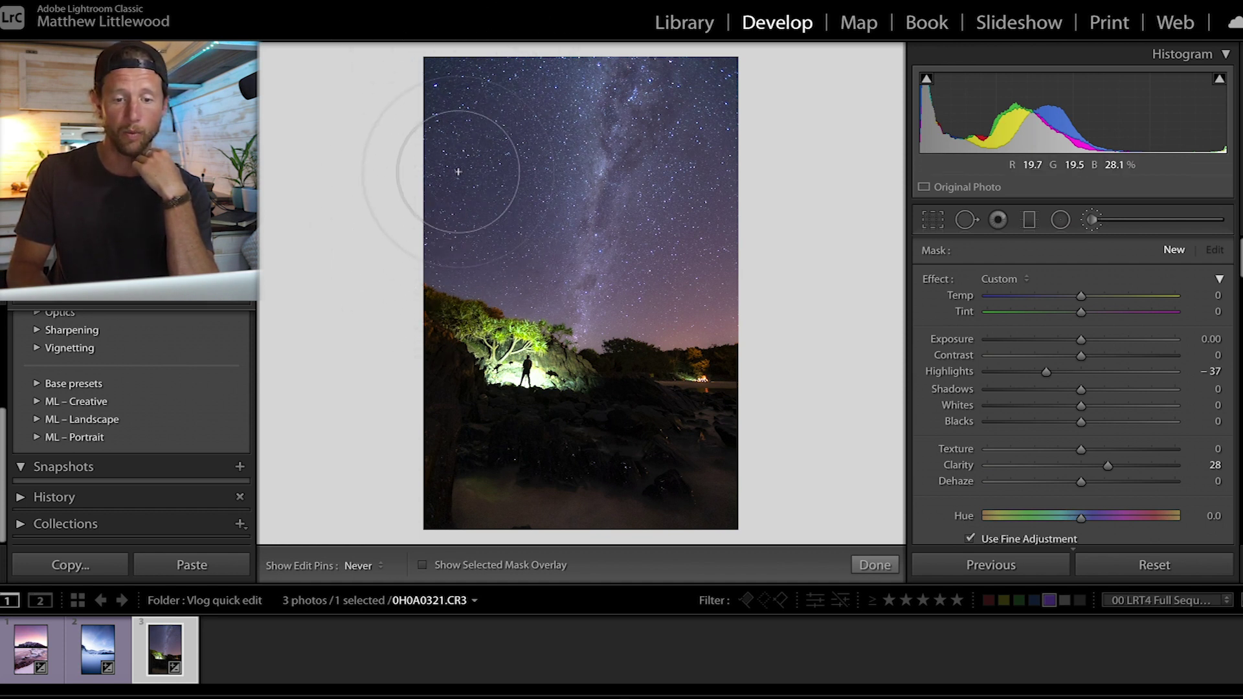
left_click_drag(443, 79, 602, 268)
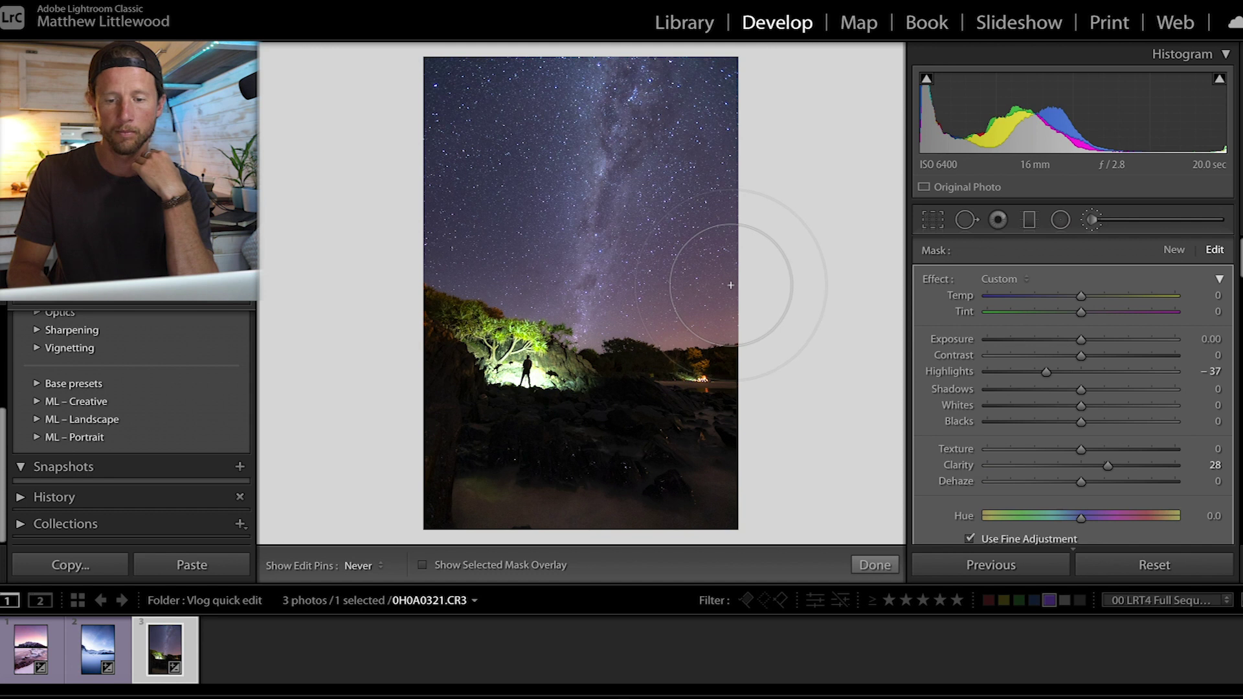
key("h")
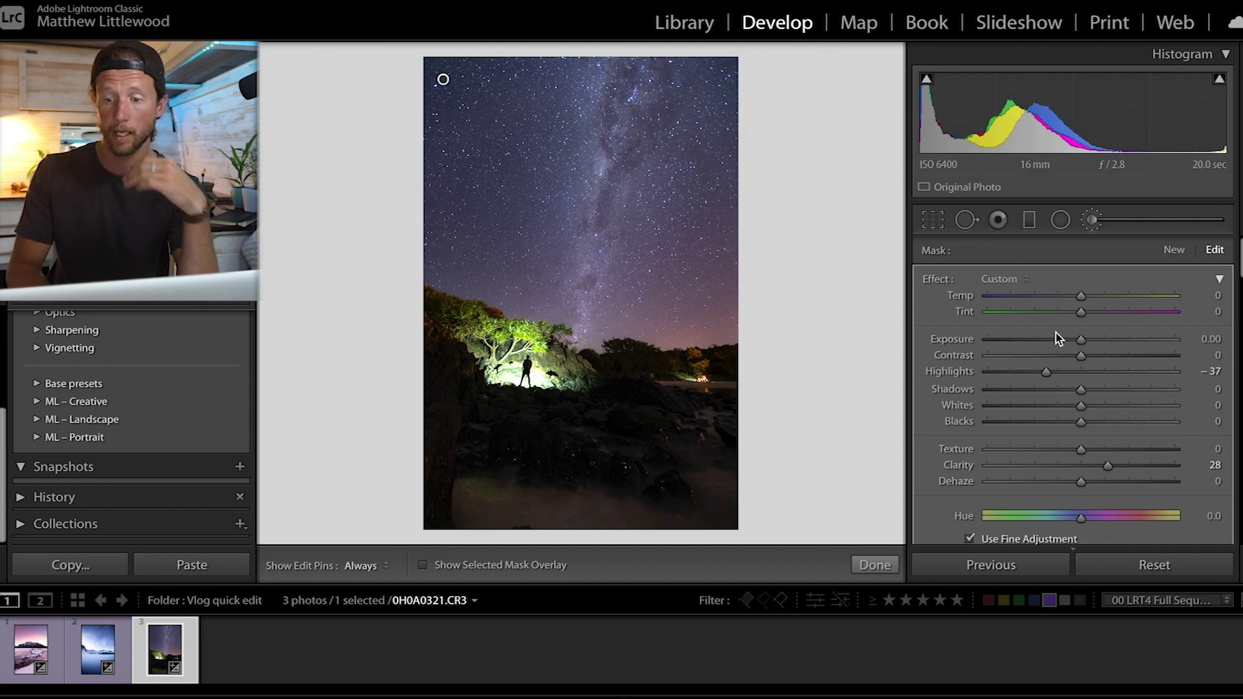
left_click_drag(1080, 340, 1073, 342)
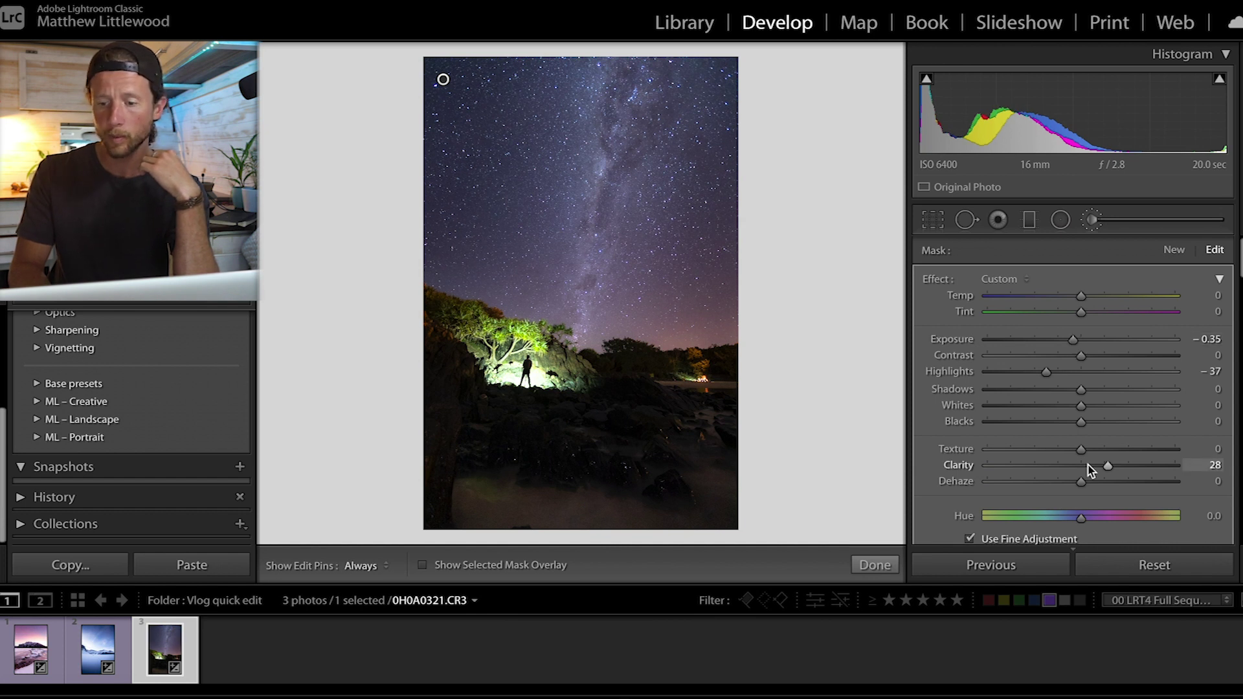
left_click_drag(1088, 466, 1025, 467)
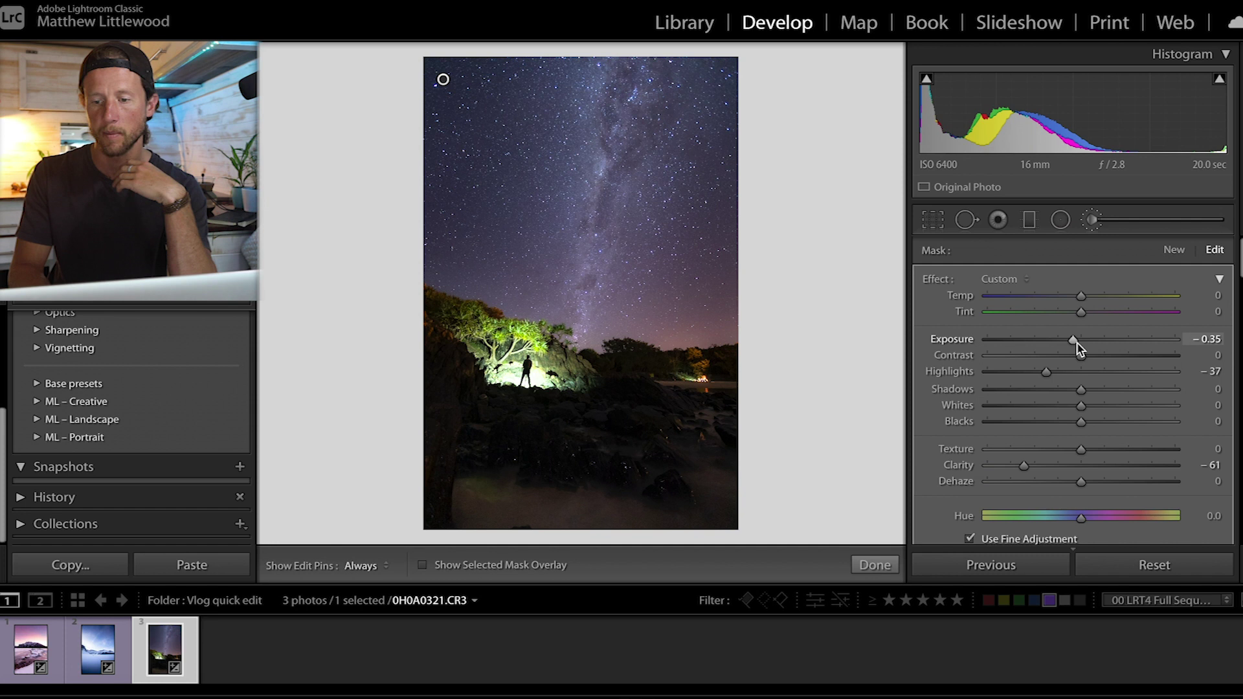
left_click_drag(1077, 348, 1076, 348)
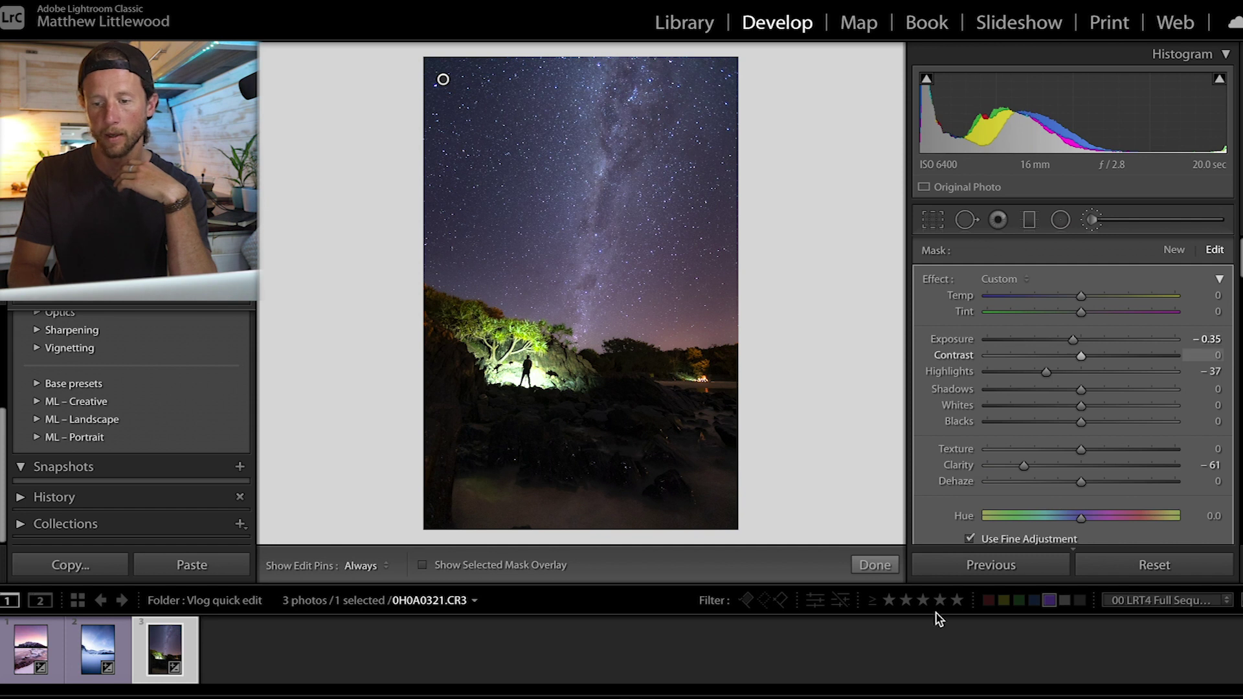
left_click(875, 565)
key("shift+m")
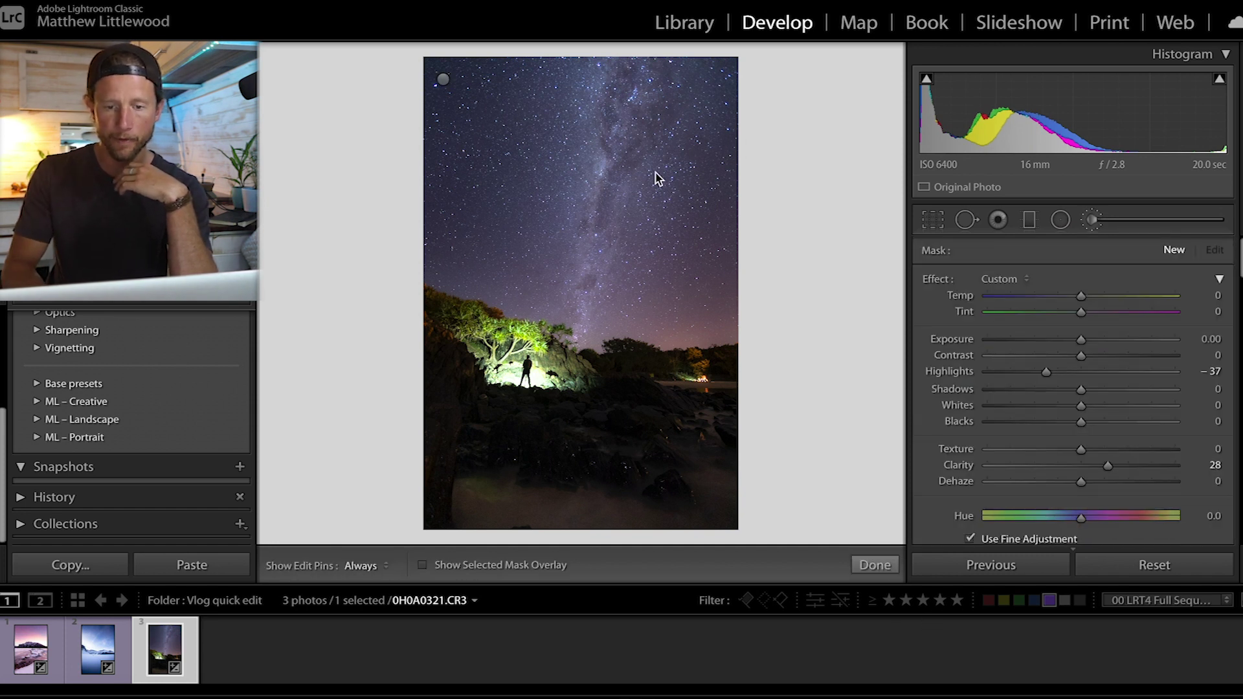
Paint a new mask along the Milky Way band, reset its effects, and check coverage with the overlay.
scroll(625, 160, "down", 4)
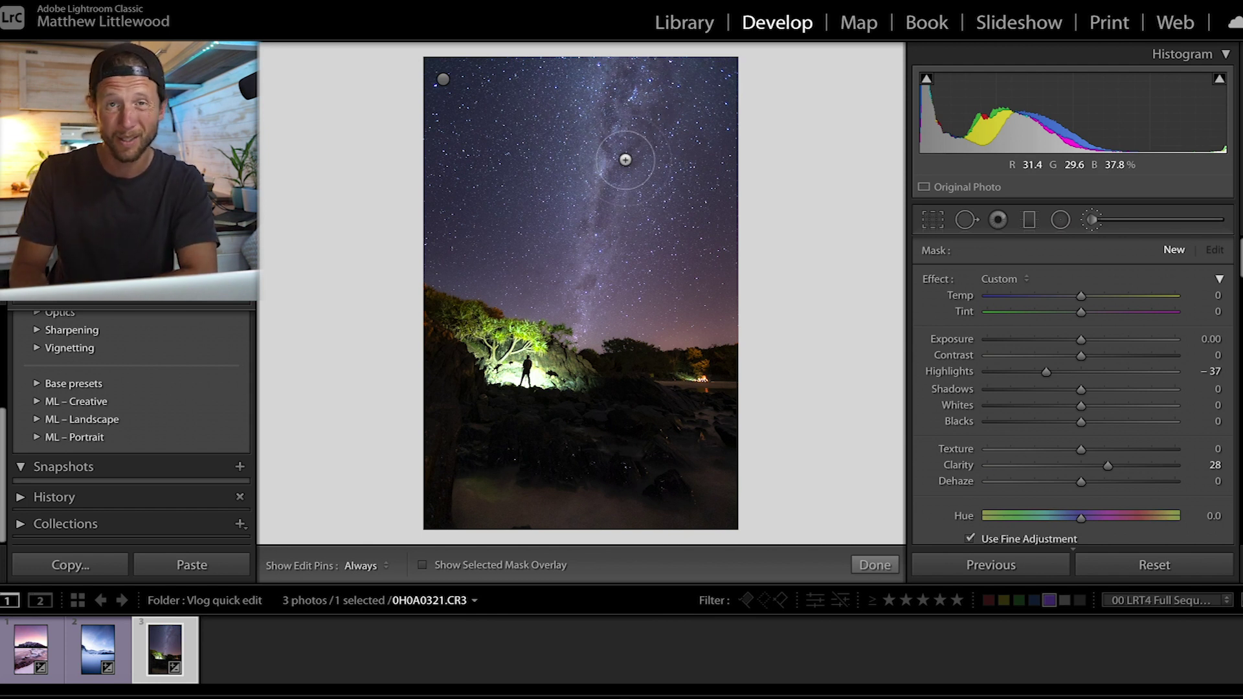
key("h")
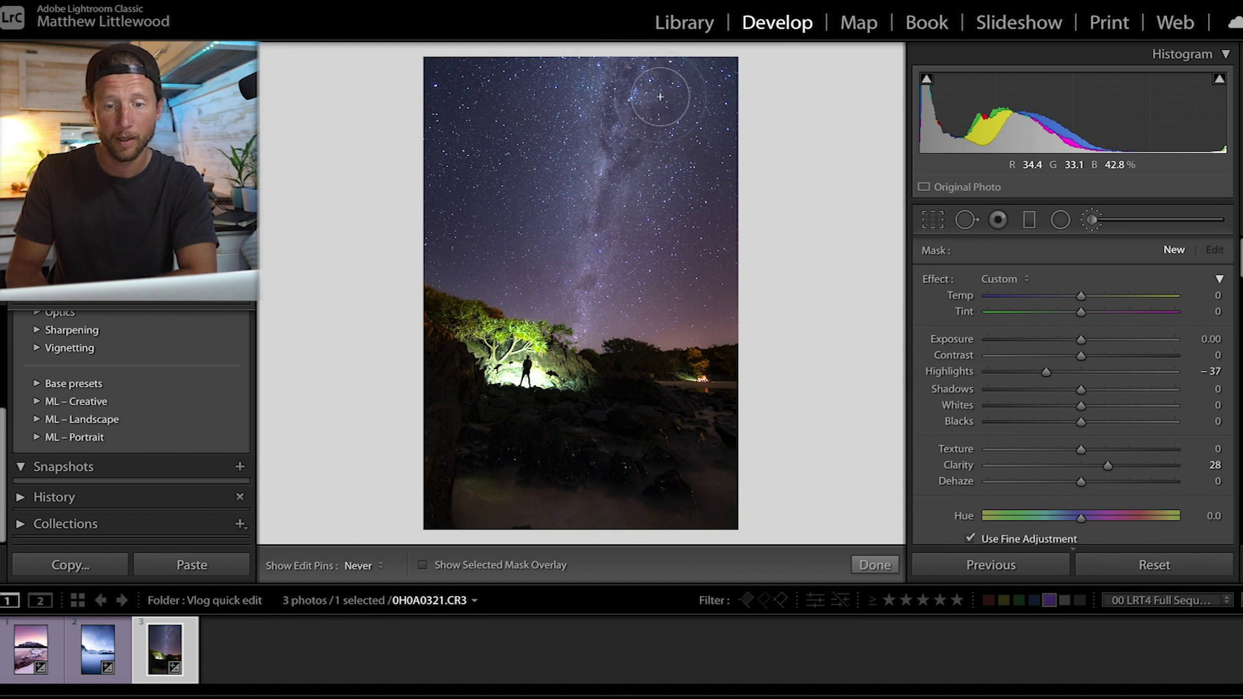
left_click_drag(610, 170, 608, 175)
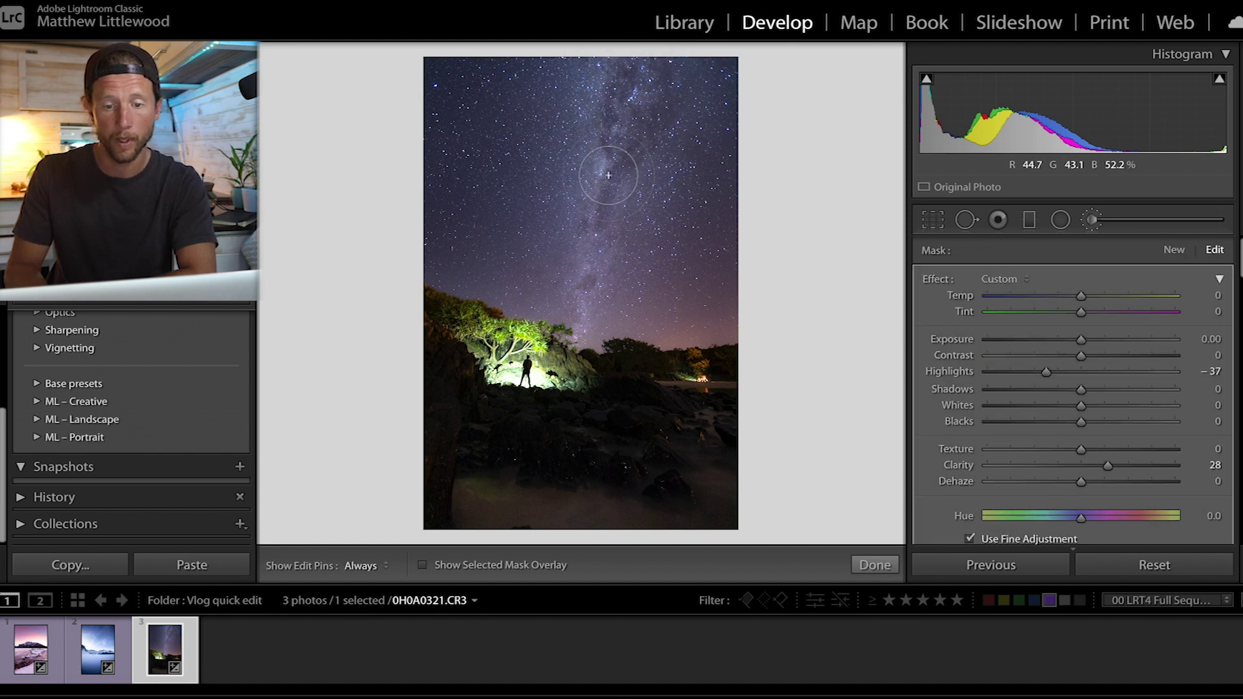
key("h")
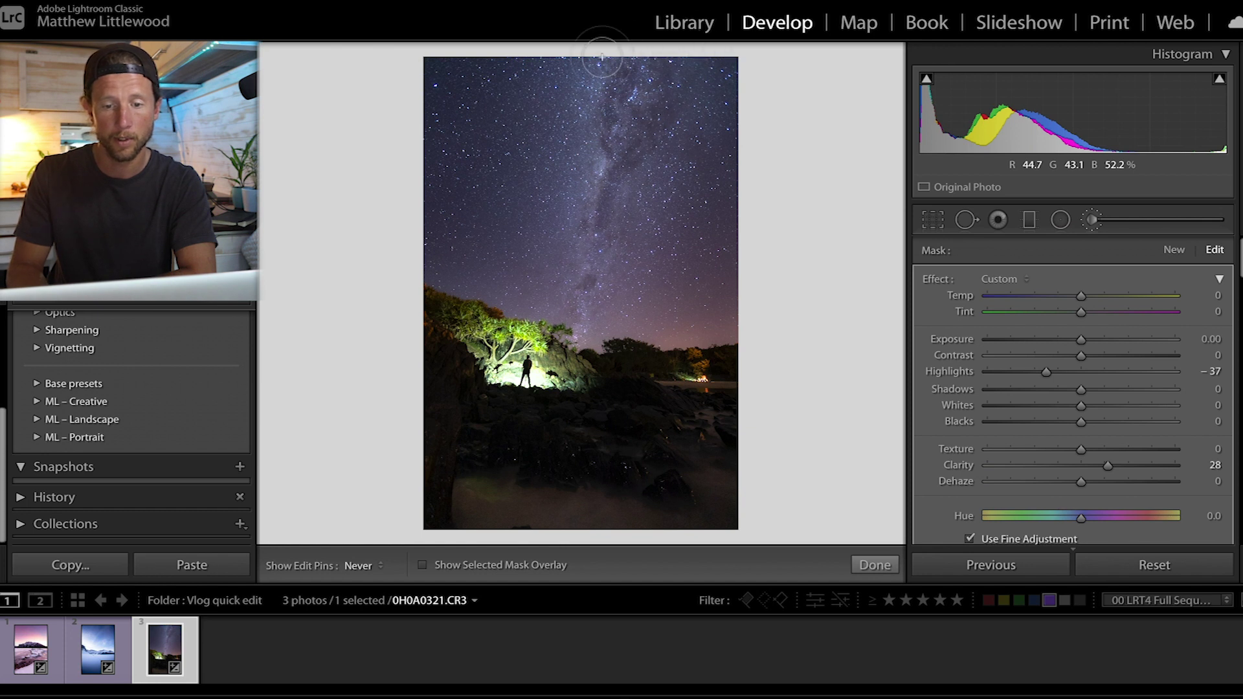
key("h")
double_click(935, 278)
left_click(424, 566)
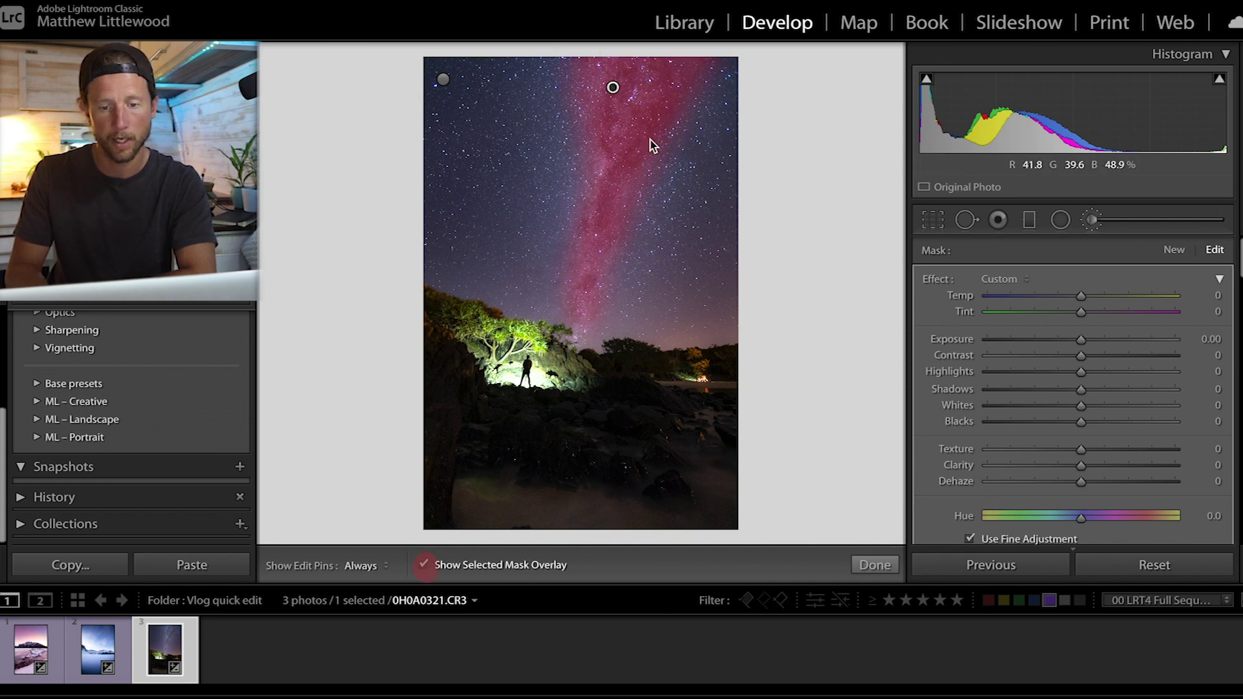
left_click(424, 566)
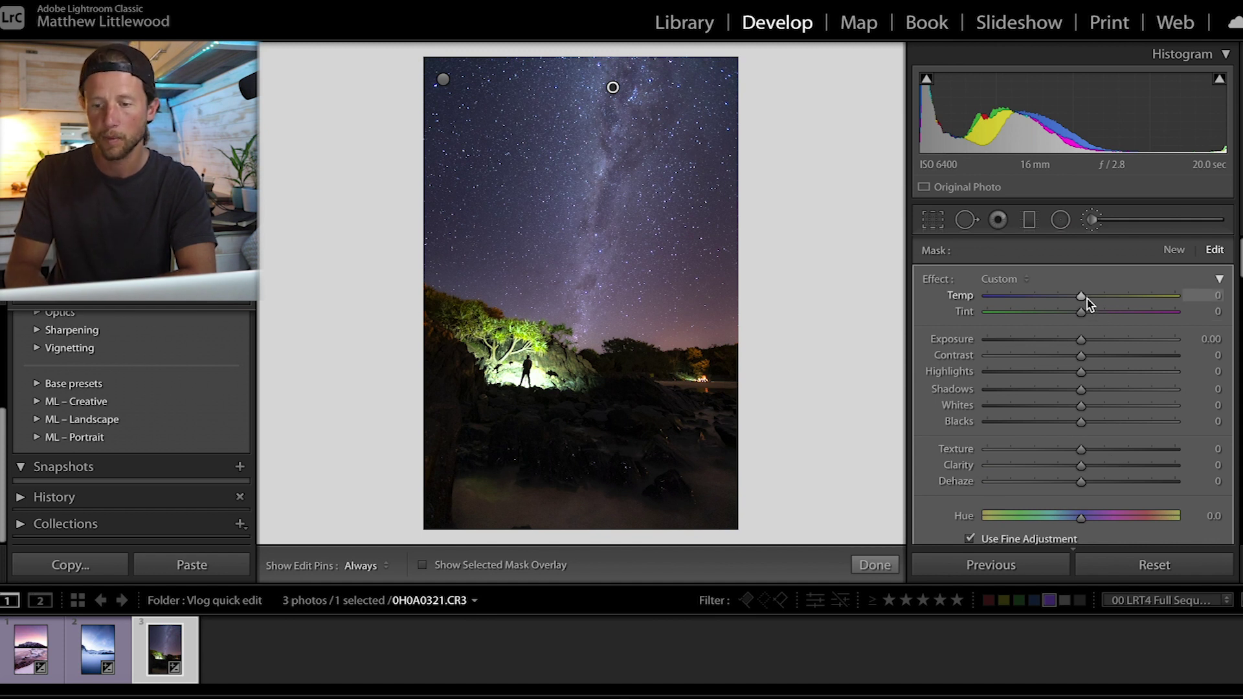
Set the mask to Temp 9, Highlights 15, Texture 12, Clarity 18, erase excess, and finish.
left_click_drag(1090, 299, 1092, 298)
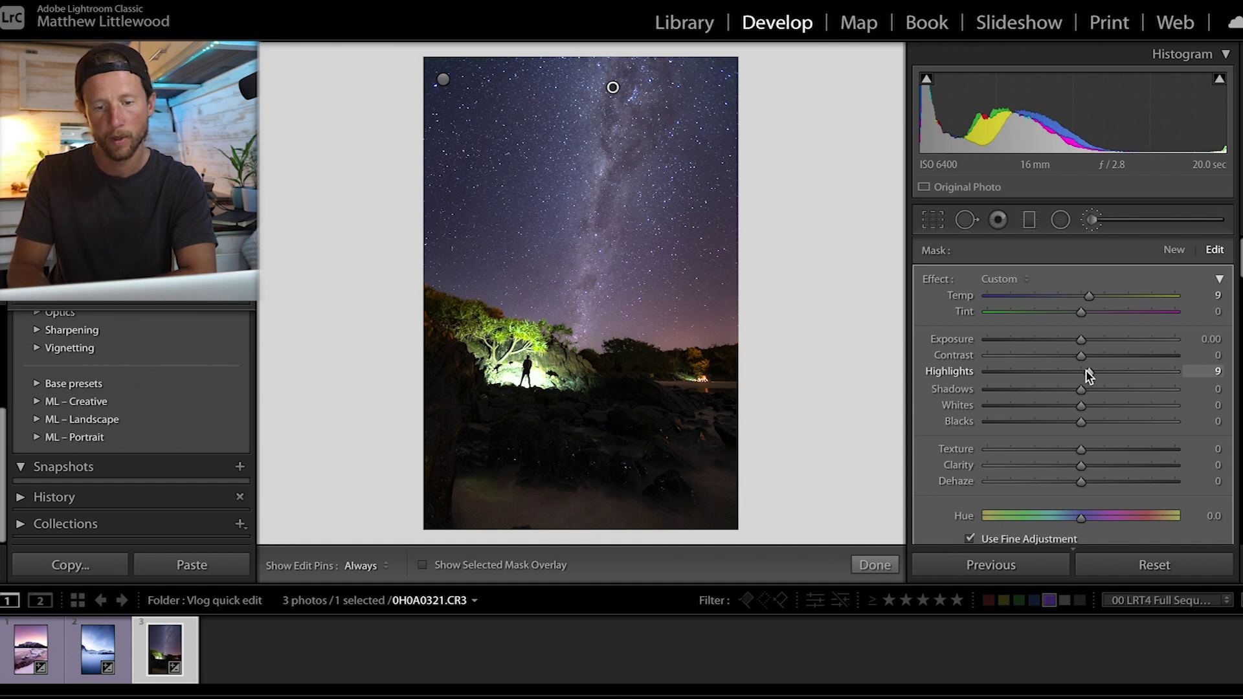
left_click_drag(1087, 375, 1093, 376)
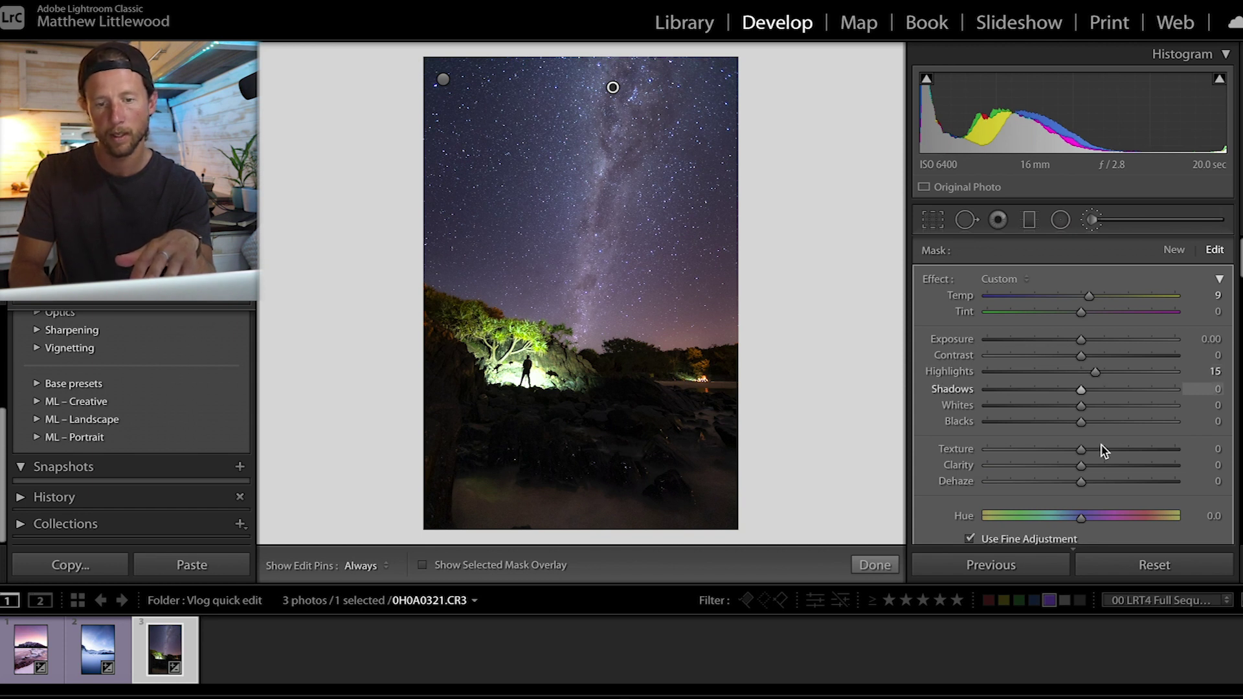
left_click(1093, 466)
left_click_drag(1093, 467, 1098, 466)
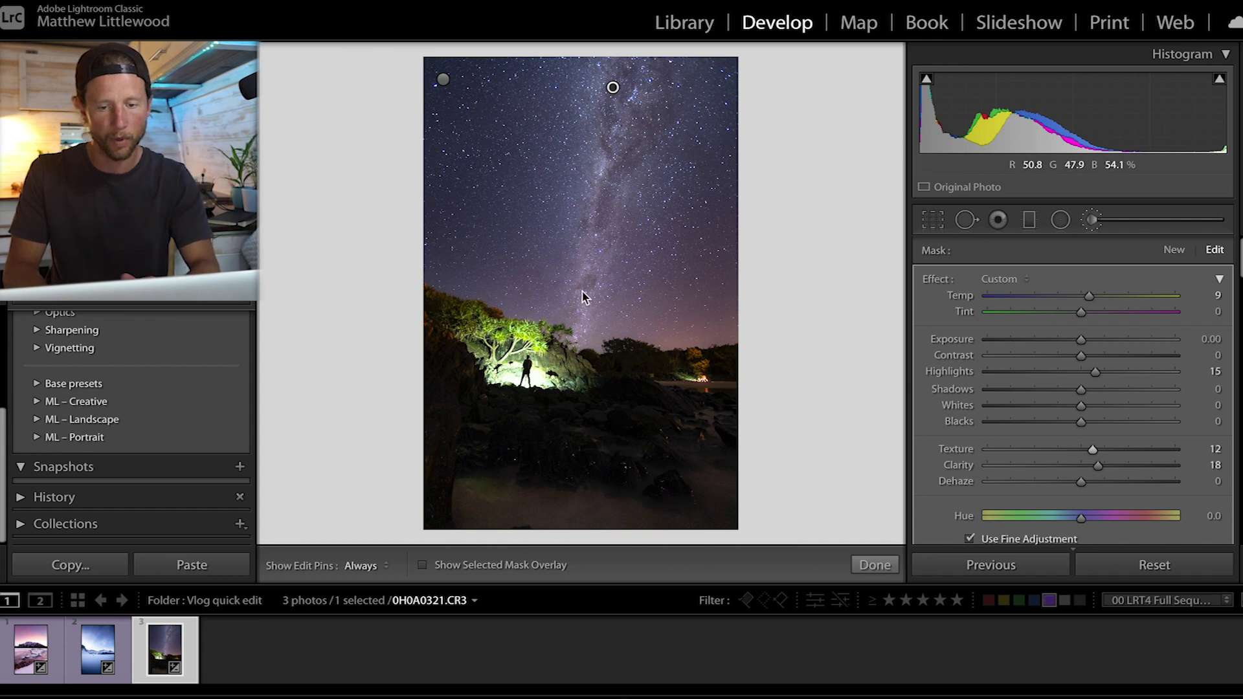
key("alt")
key("h")
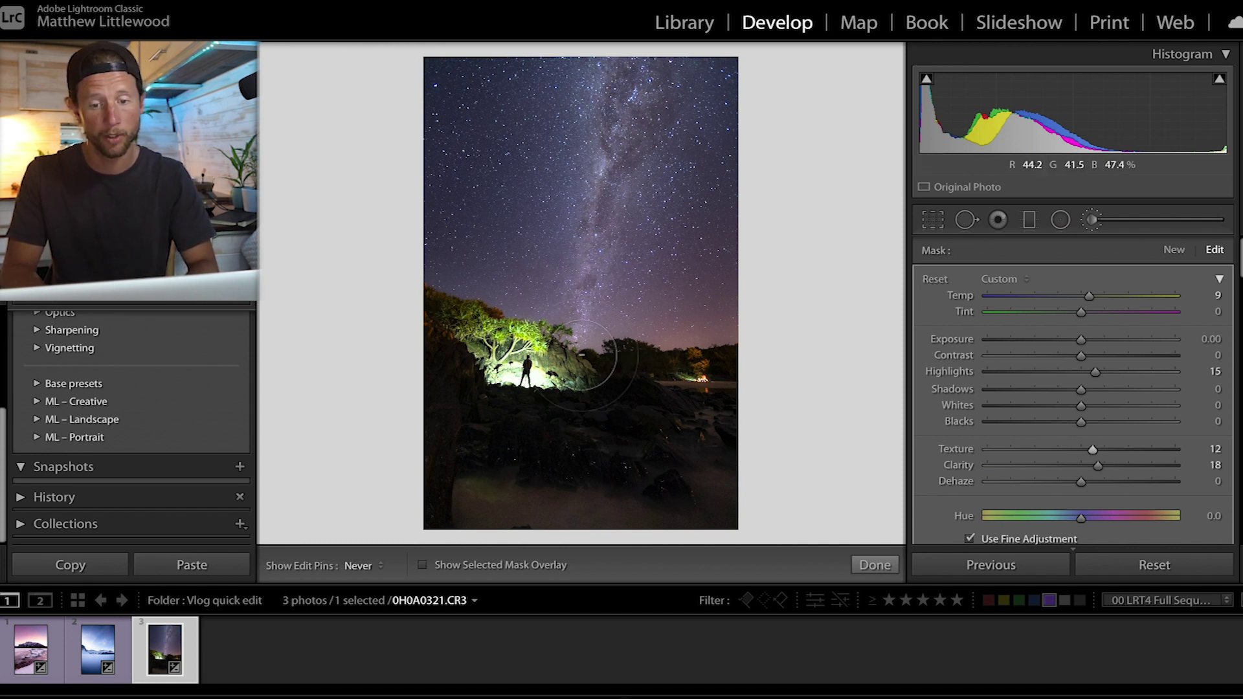
key("h")
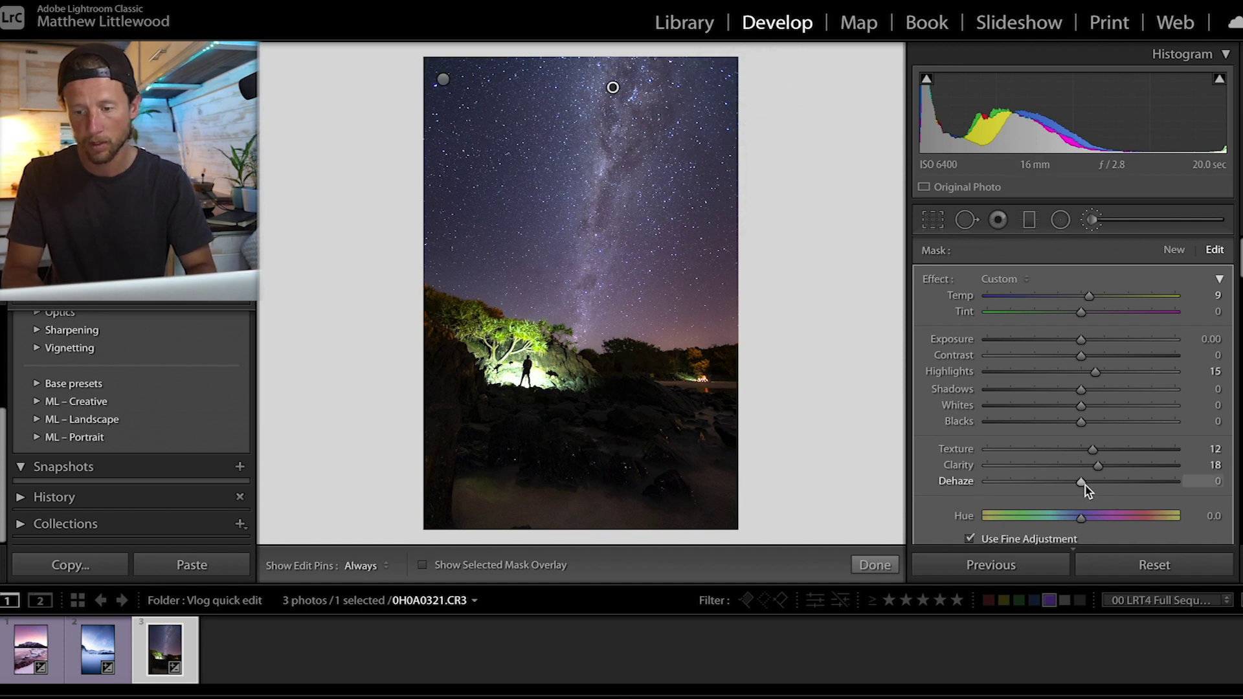
left_click(889, 570)
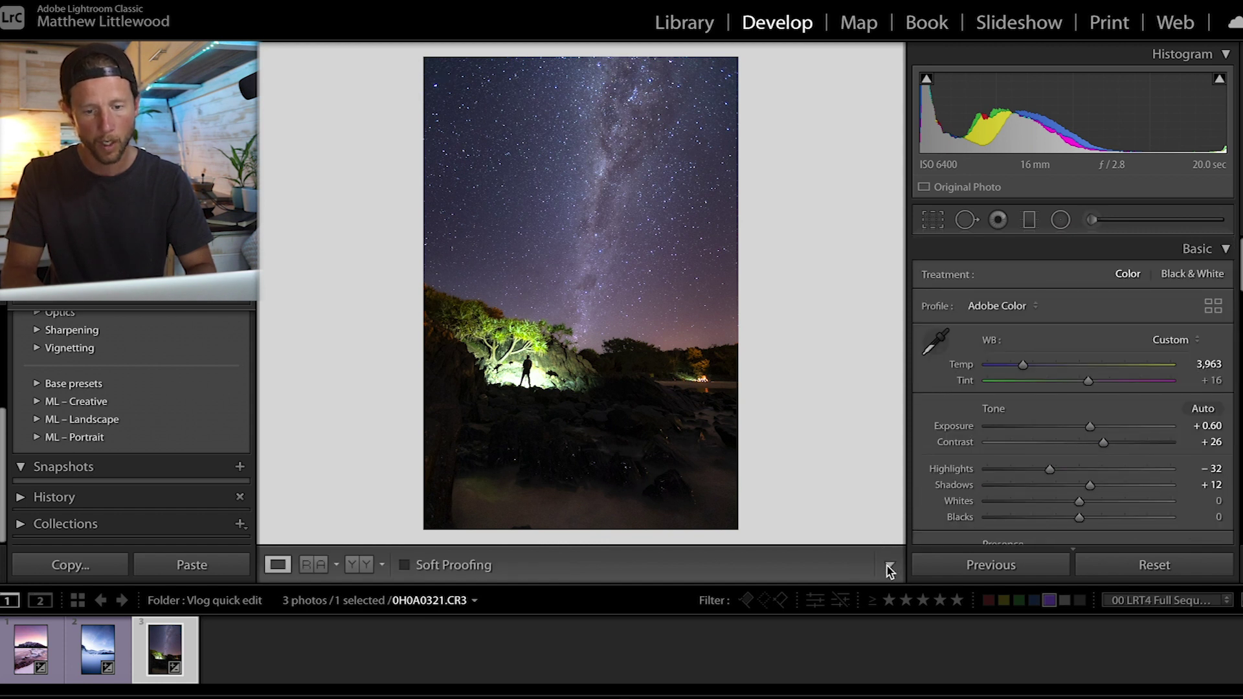
Start a new brush, paint the upper Milky Way, and reset its effect sliders.
key("k")
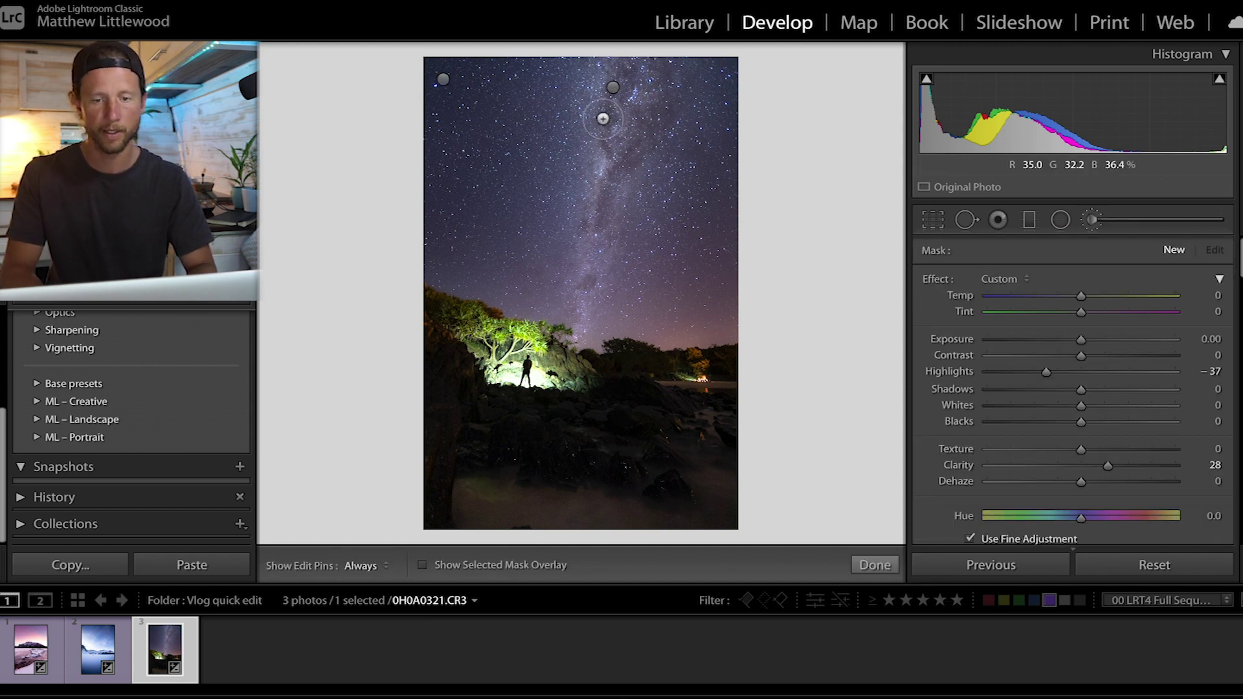
scroll(603, 119, "down", 2)
key("h")
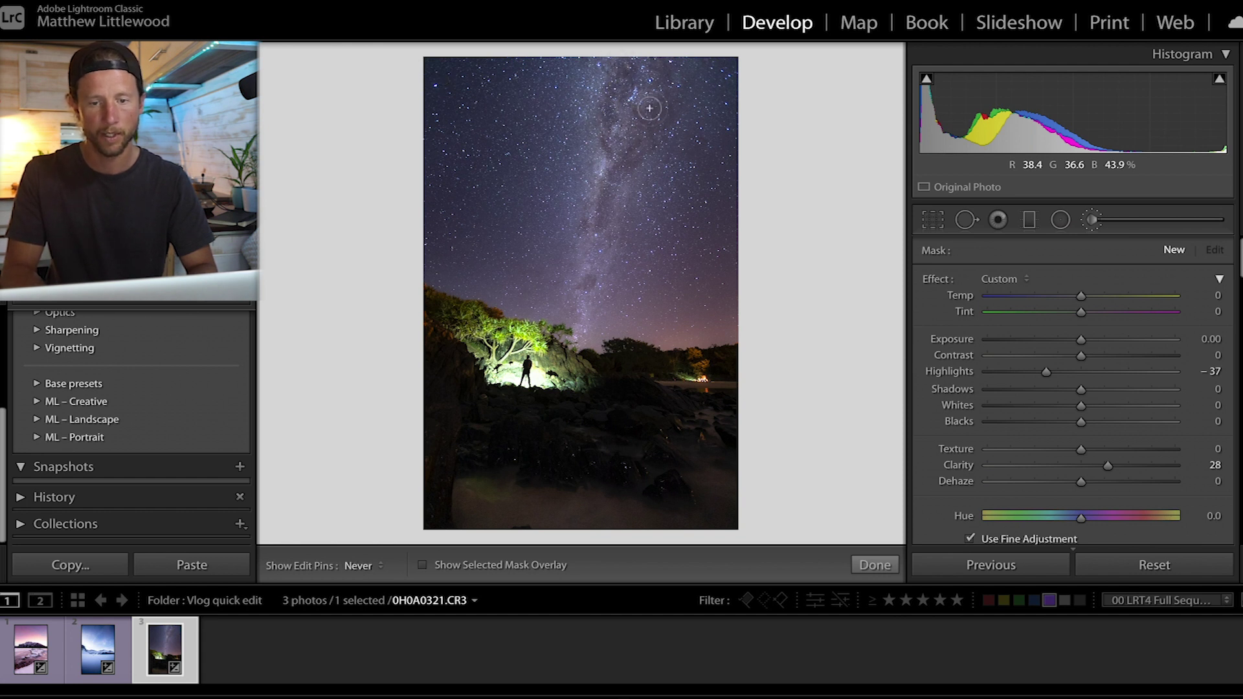
key("h")
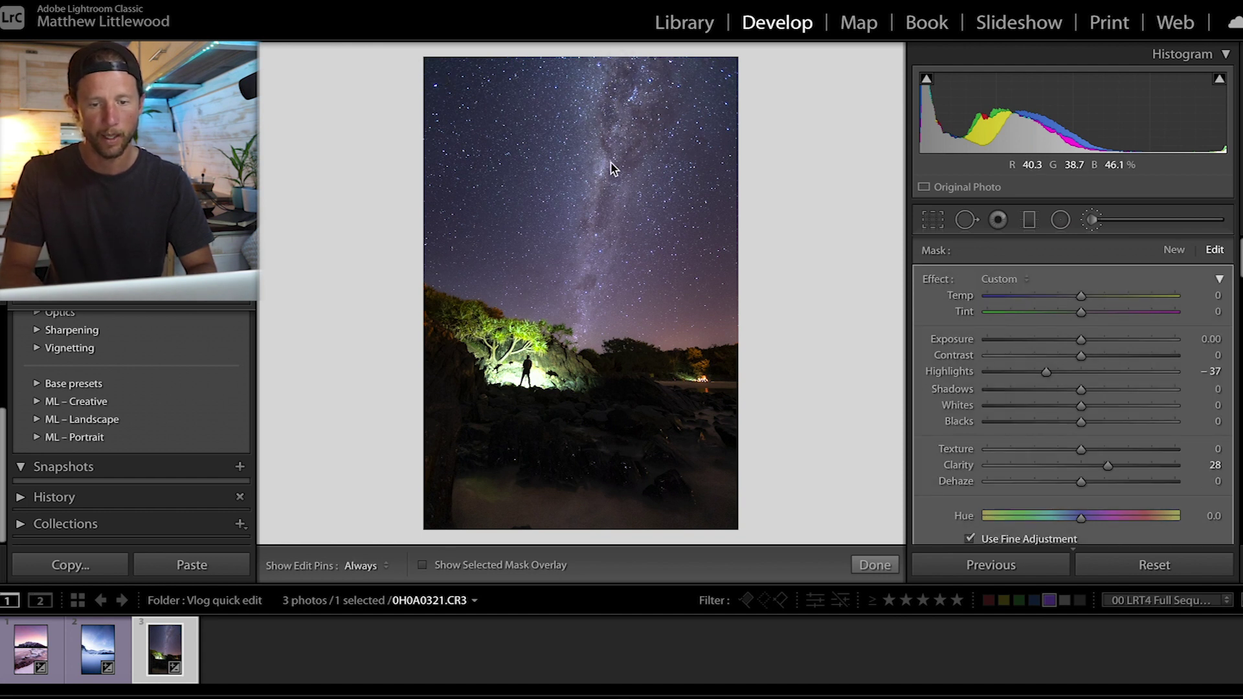
key("h")
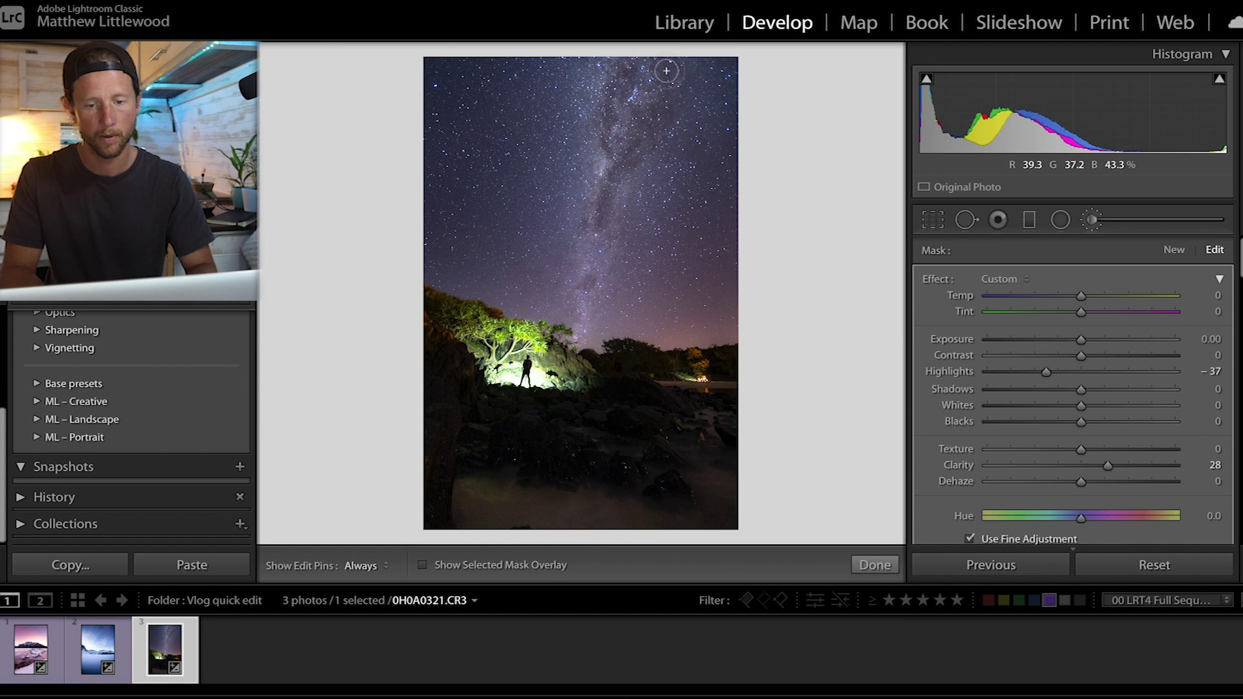
double_click(939, 280)
Set the upper Milky Way mask to Temp 1, Exposure 0.11, Contrast 14, Clarity 55 and finish.
left_click(1092, 297)
left_click_drag(1095, 468, 1135, 471)
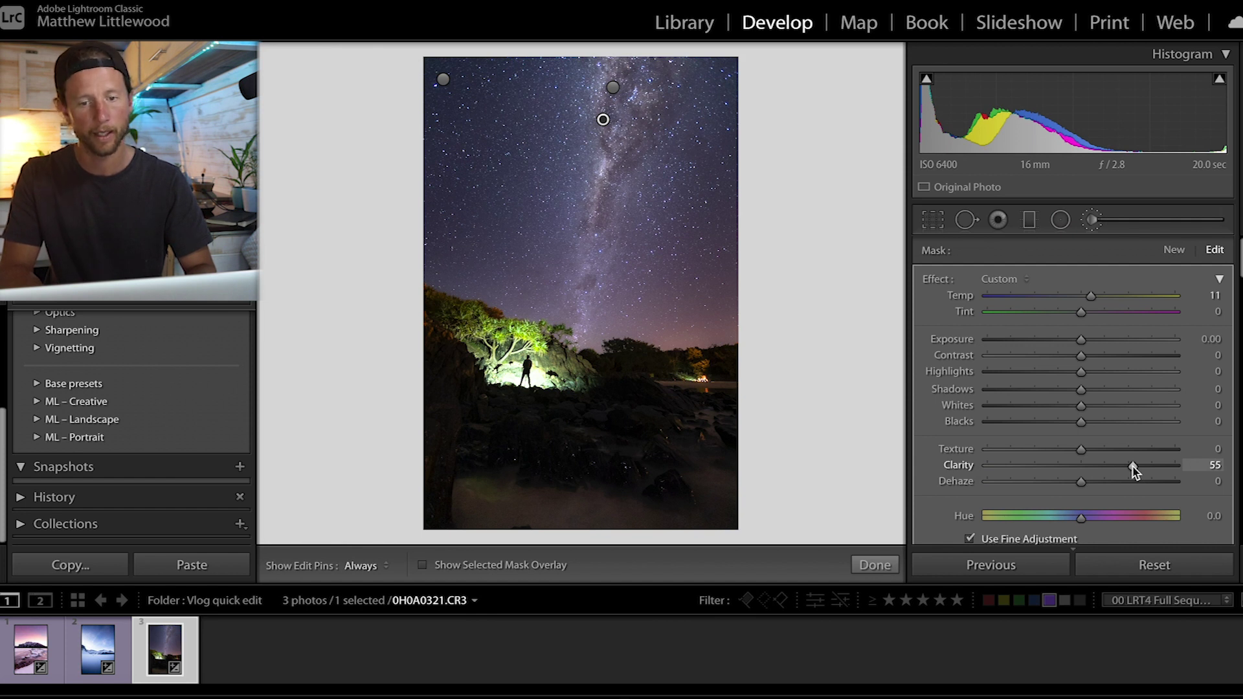
left_click_drag(1090, 355, 1085, 341)
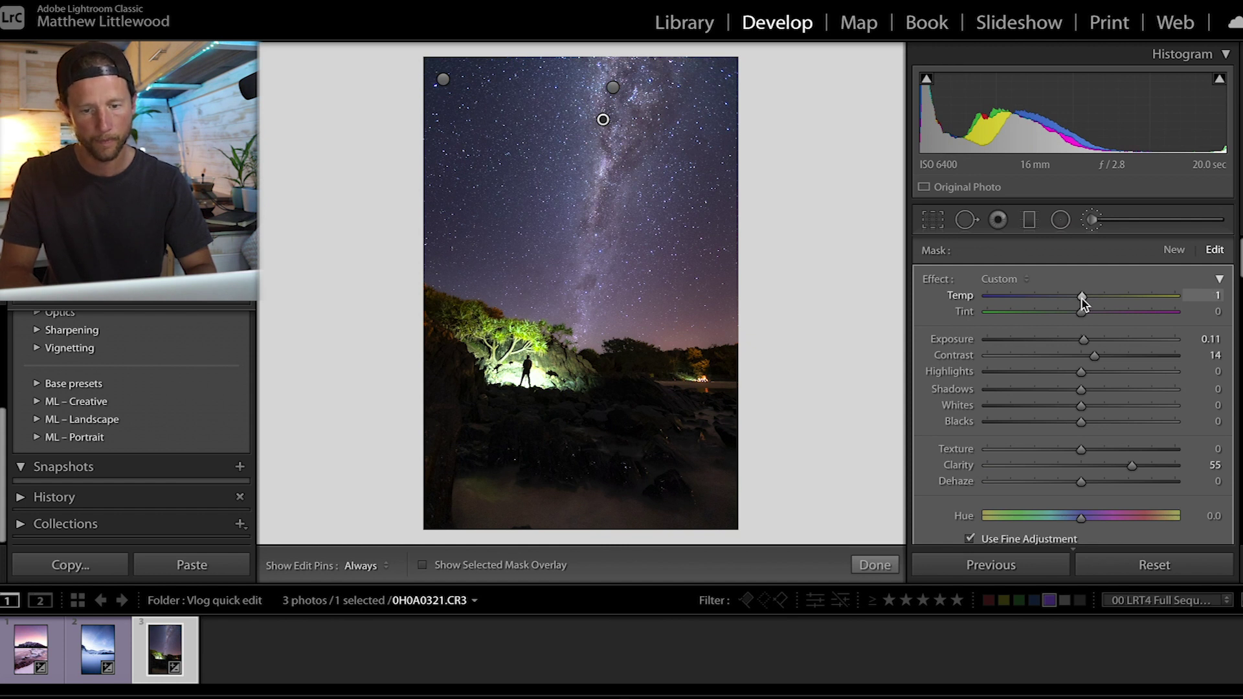
left_click(880, 564)
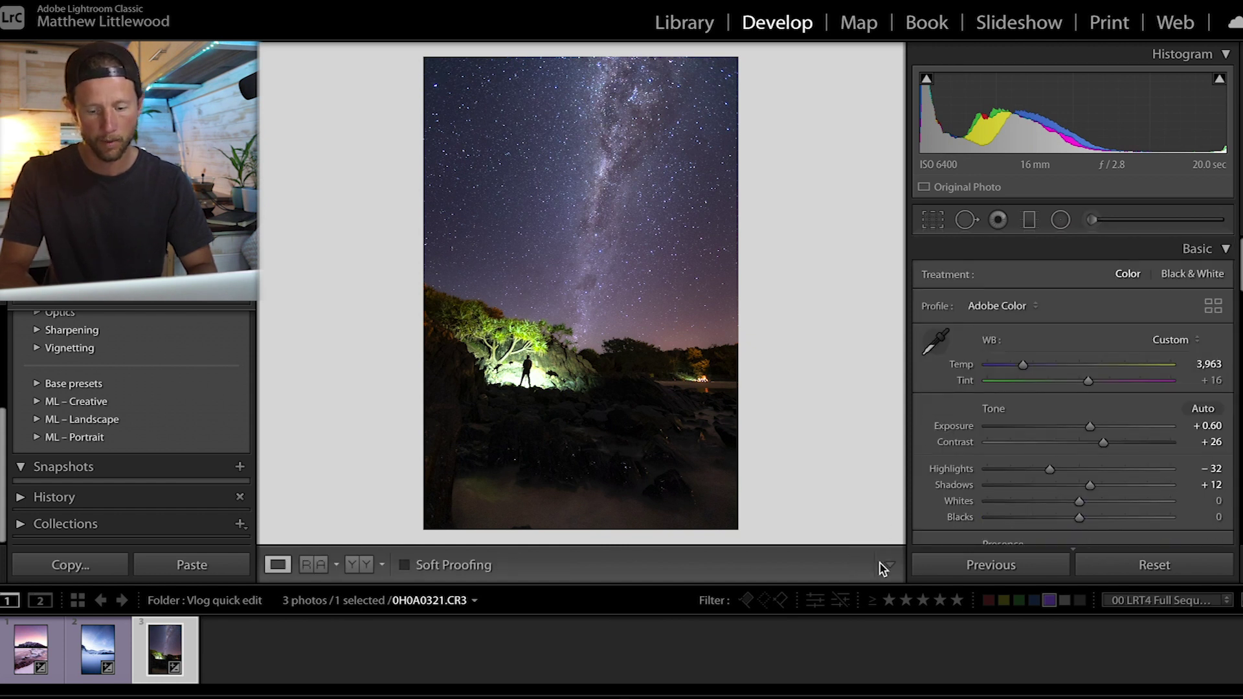
key("y")
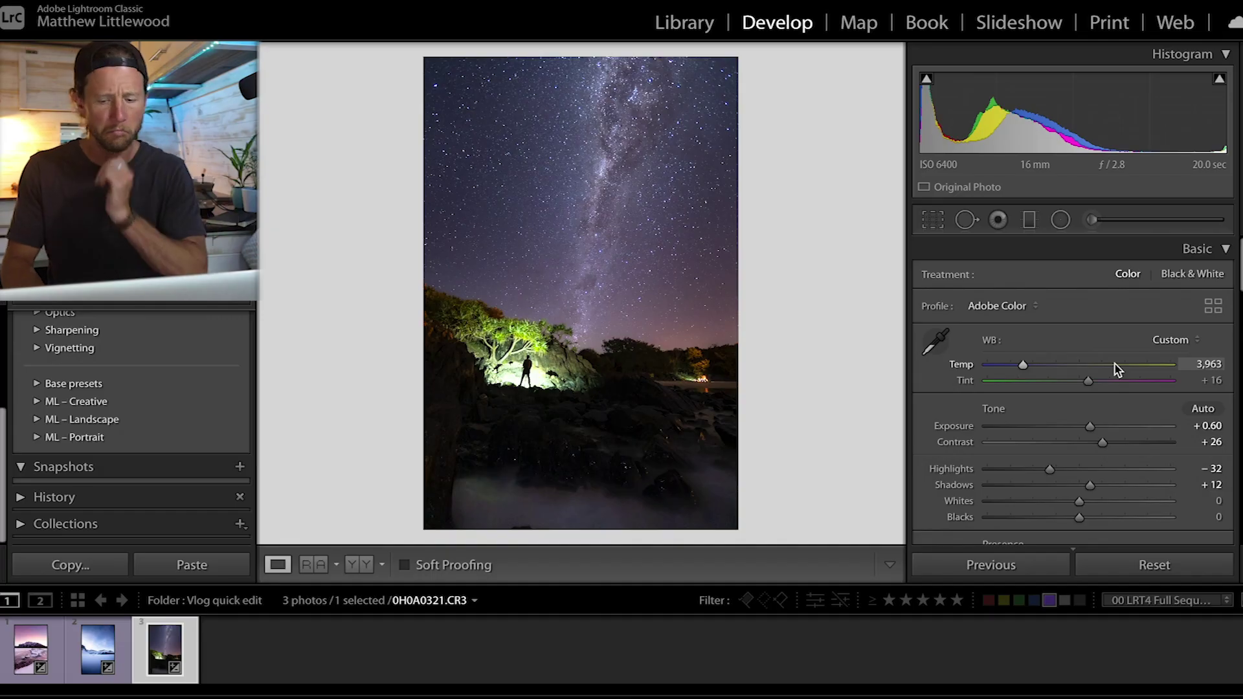
key("Left")
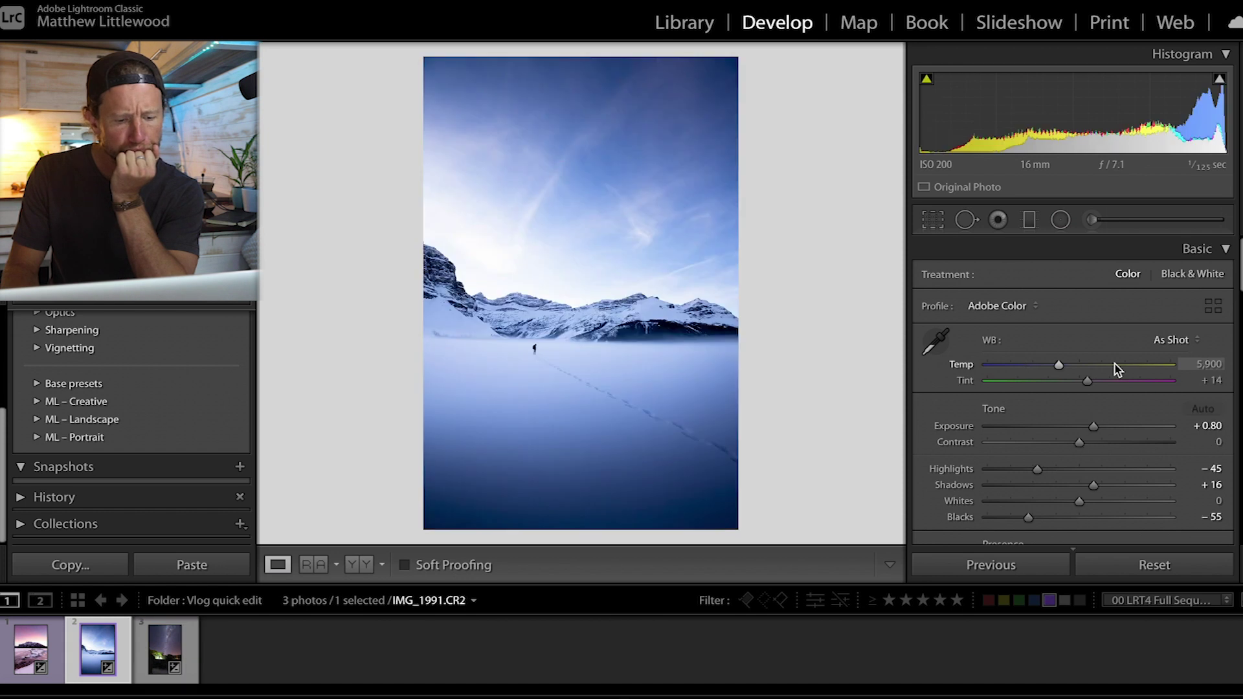
key("Left")
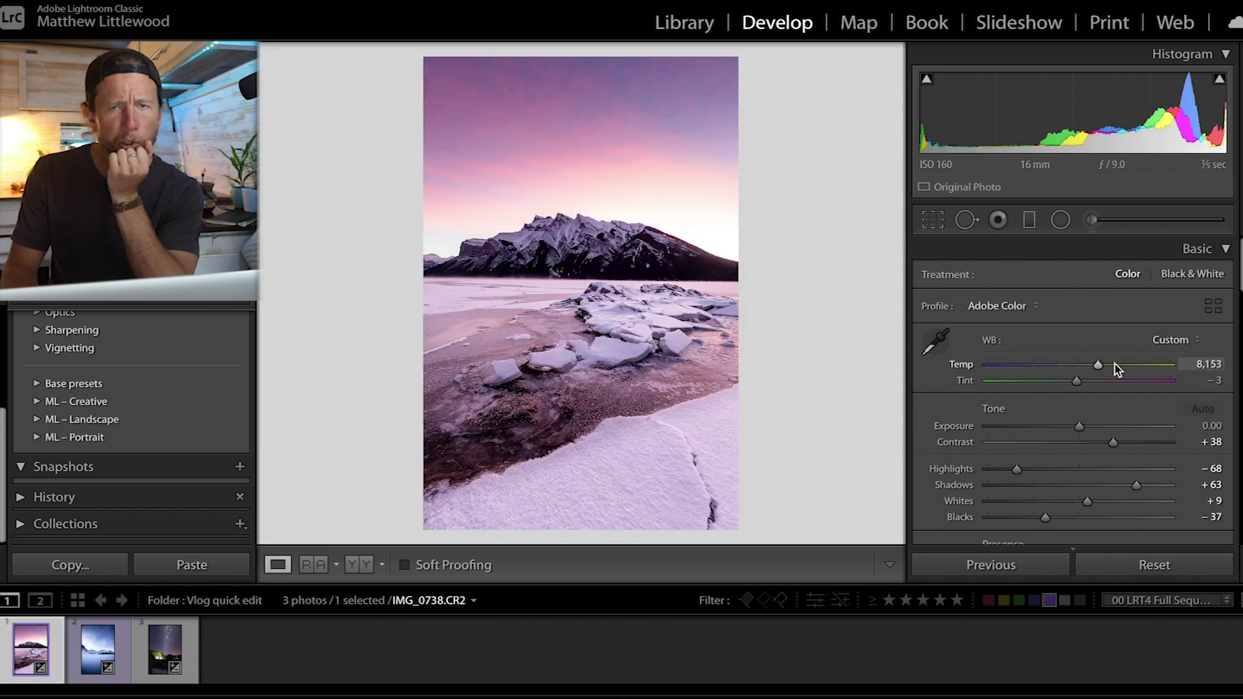
key("Right")
key("Right")
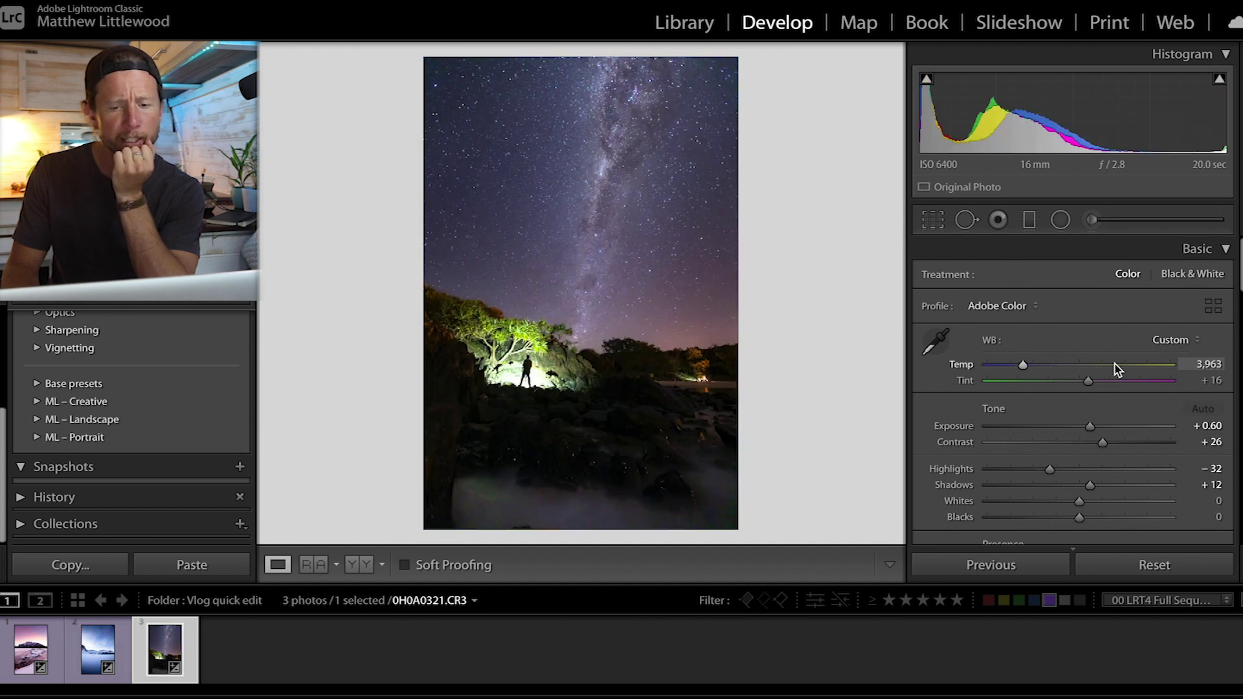